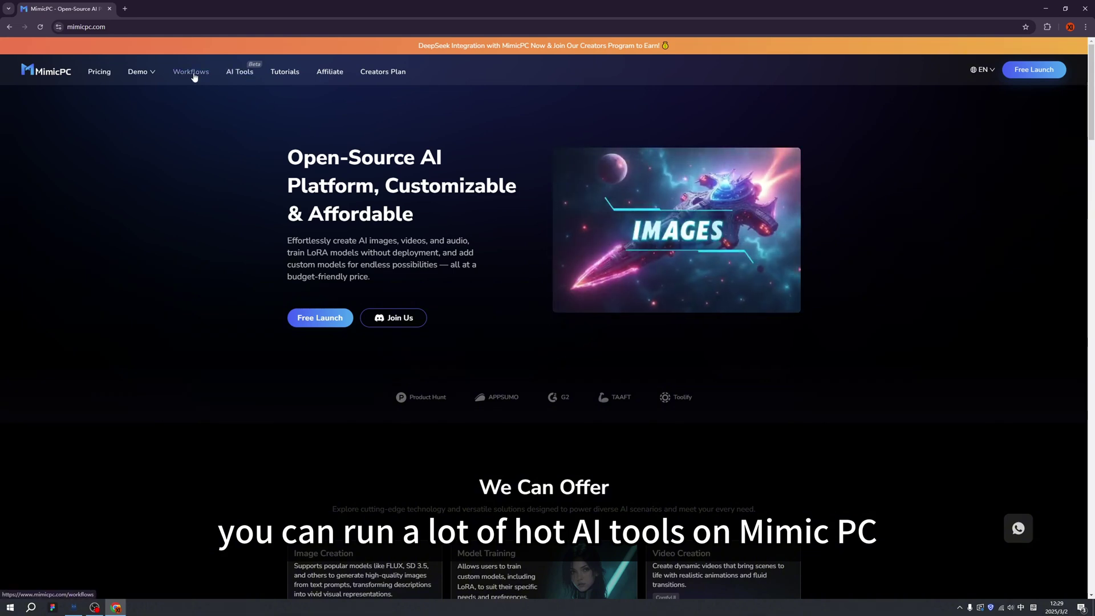
- Look through the MimicPC homepage, covering its offerings, reasons to choose it, top AI apps, pricing and user reviews
{"action": "mouse_move", "coordinate": [146, 75]}
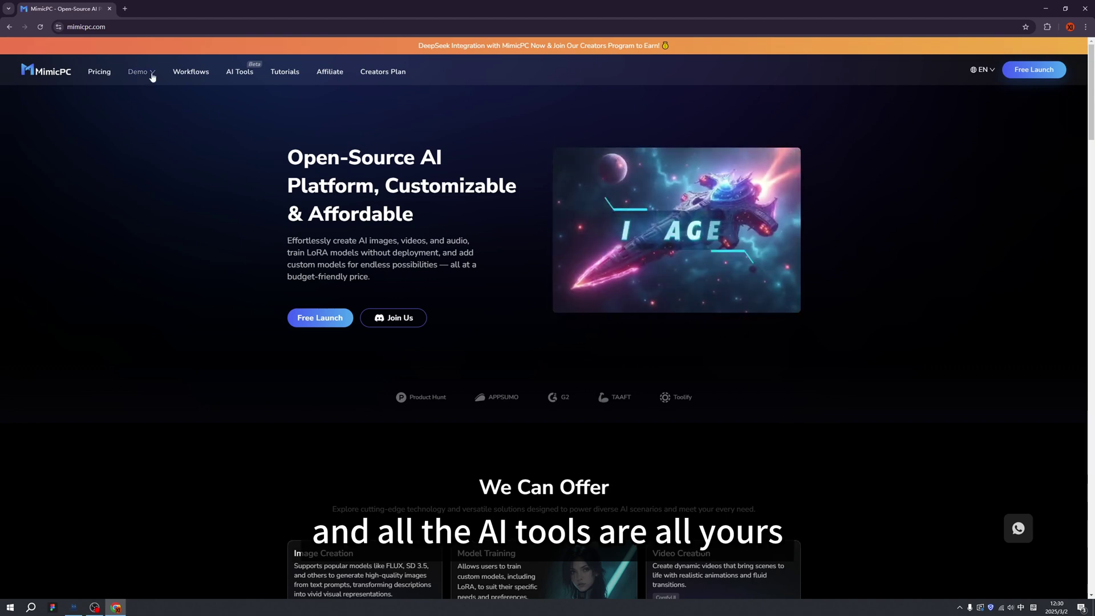
{"action": "scroll", "coordinate": [1092, 89], "scroll_direction": "down", "scroll_amount": 1}
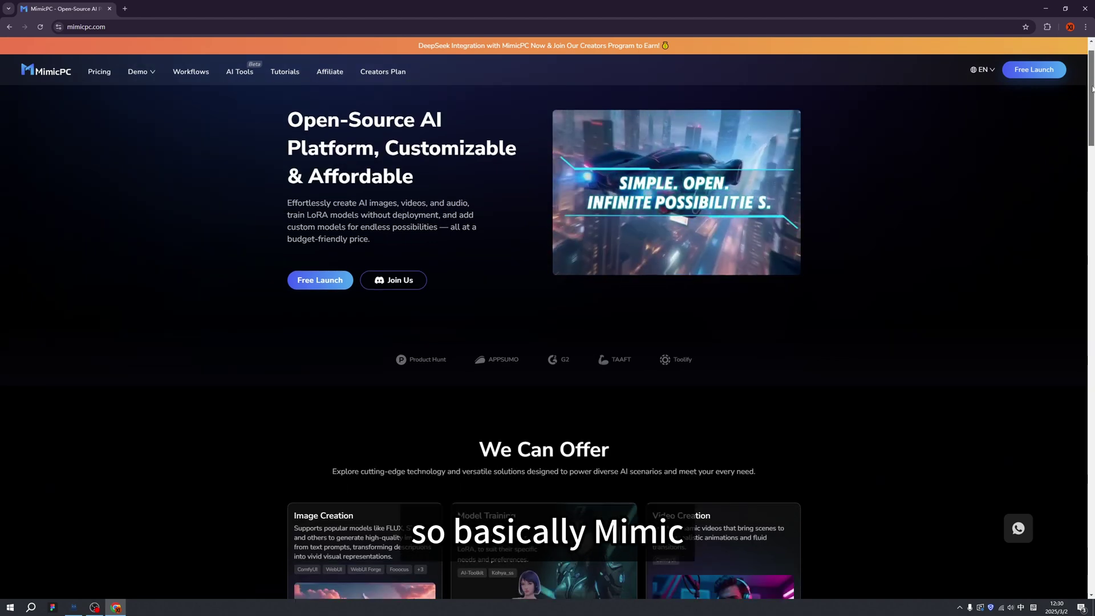
{"action": "left_click_drag", "start_coordinate": [1093, 89], "coordinate": [1089, 143]}
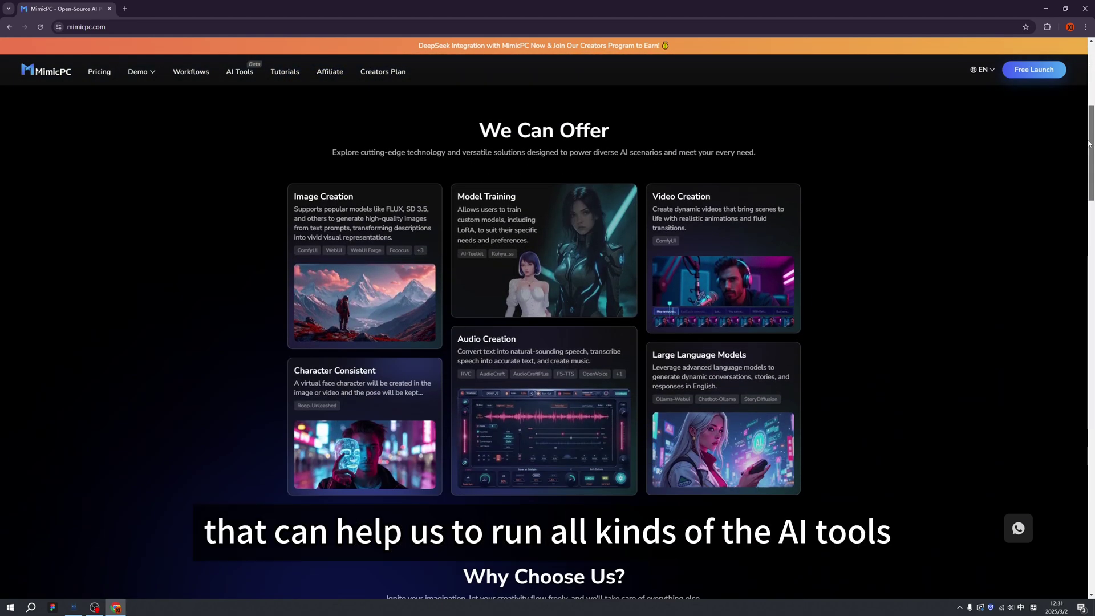
{"action": "left_click_drag", "start_coordinate": [1089, 143], "coordinate": [1079, 205]}
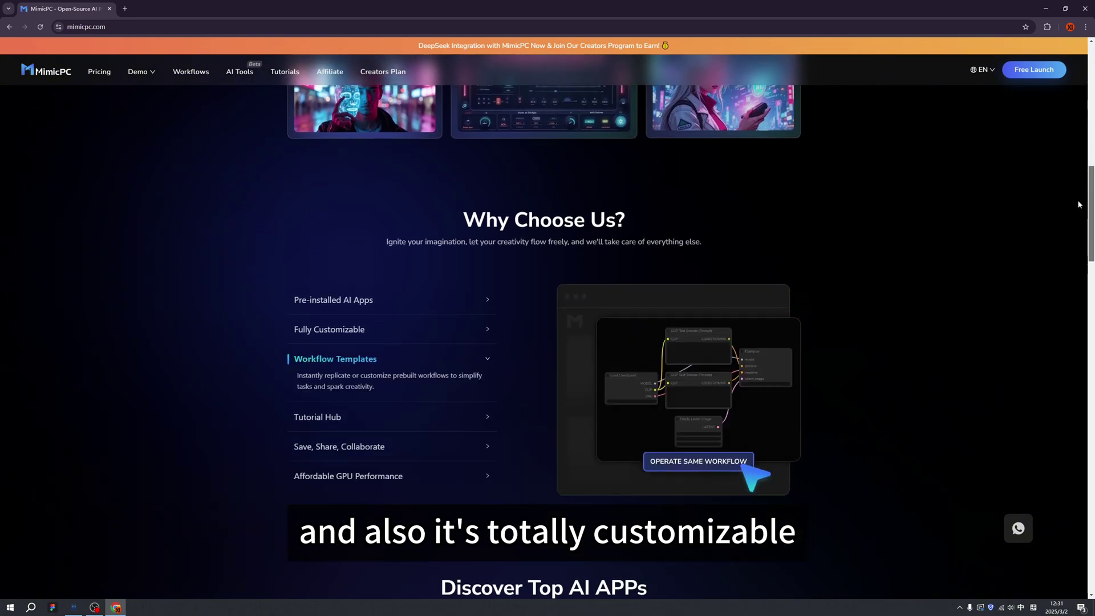
{"action": "left_click", "coordinate": [374, 338]}
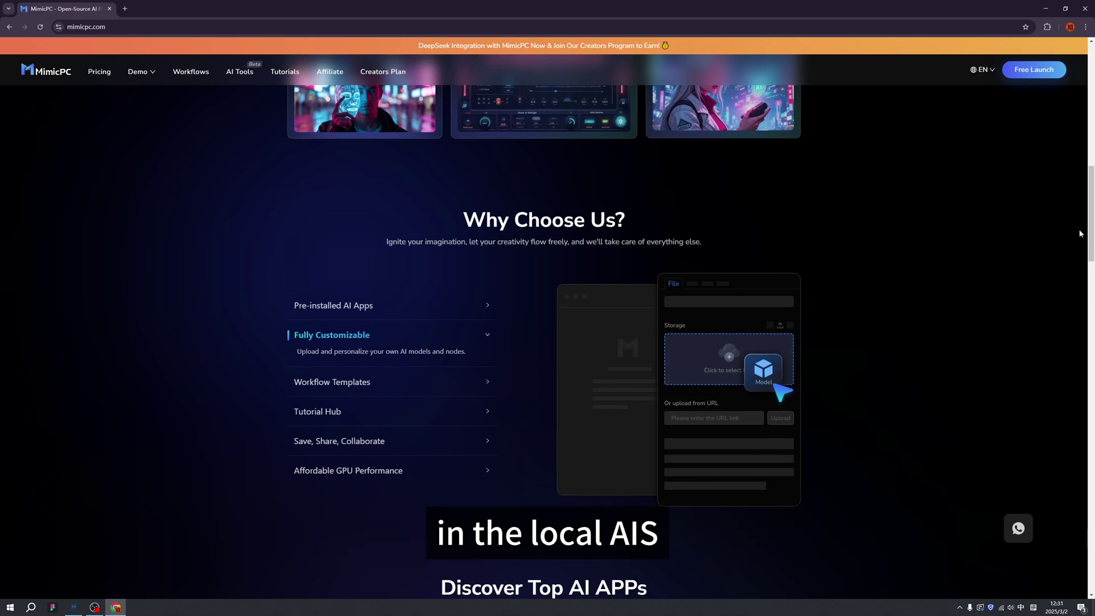
{"action": "scroll", "coordinate": [1025, 273], "scroll_direction": "down", "scroll_amount": 1}
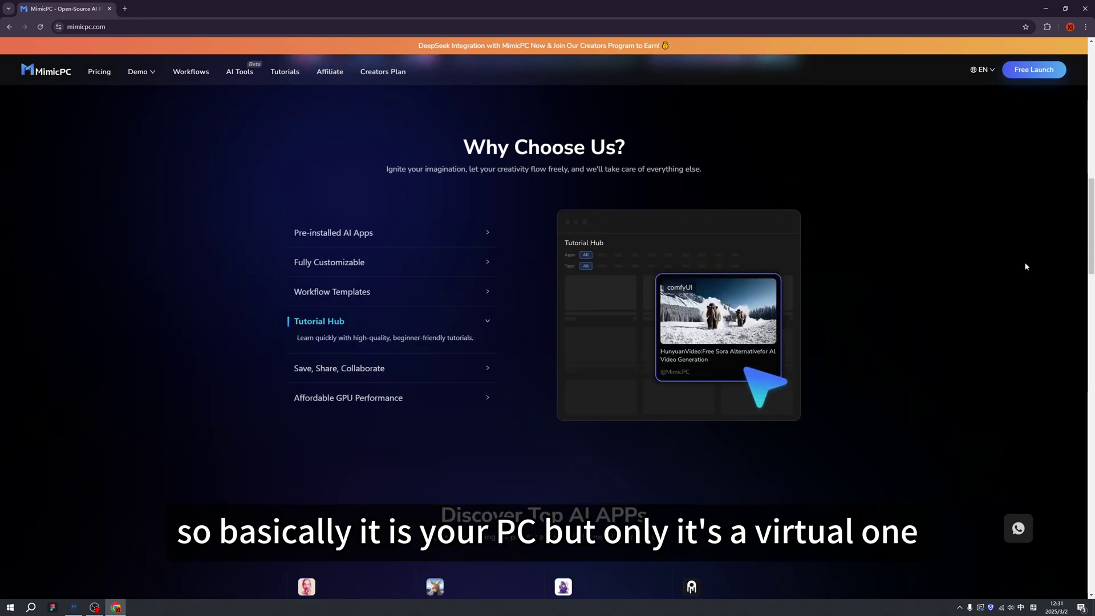
{"action": "left_click_drag", "start_coordinate": [1090, 249], "coordinate": [1083, 315]}
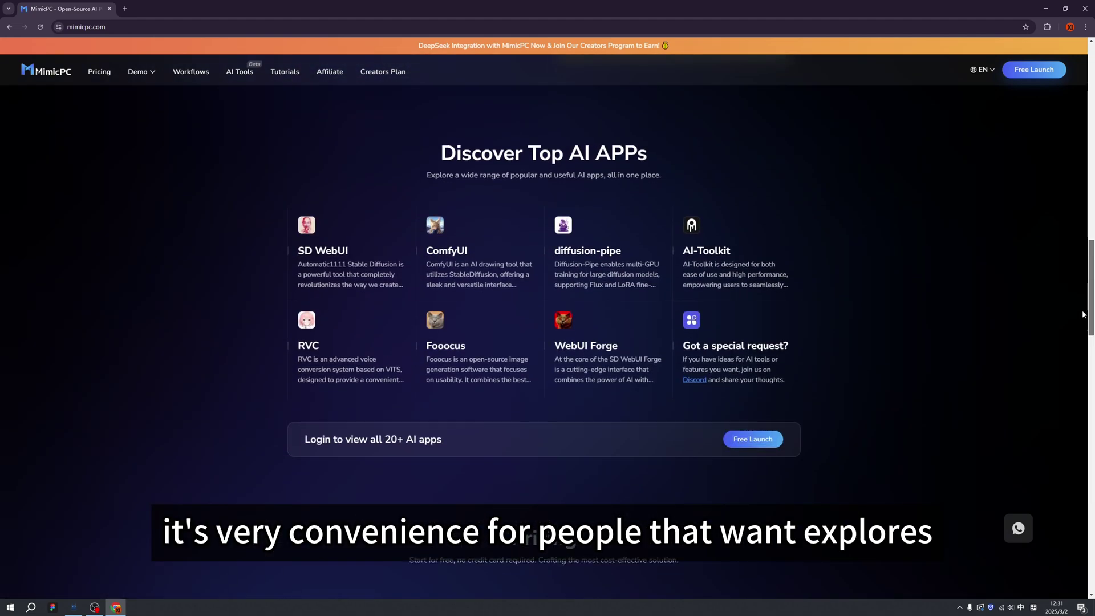
{"action": "left_click_drag", "start_coordinate": [1083, 314], "coordinate": [1077, 376]}
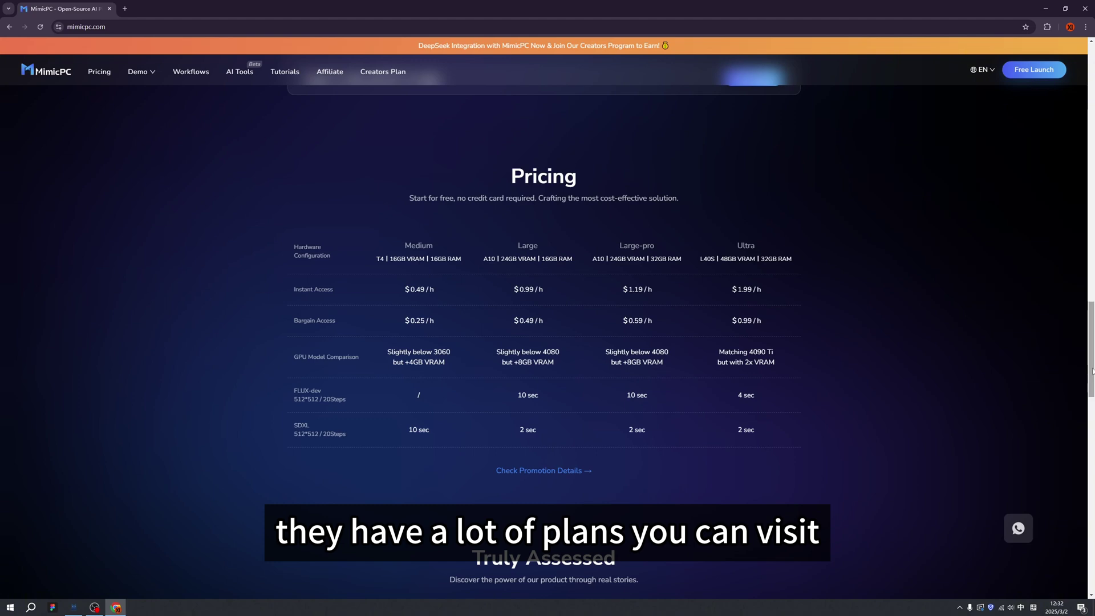
{"action": "scroll", "coordinate": [1092, 372], "scroll_direction": "down", "scroll_amount": 8}
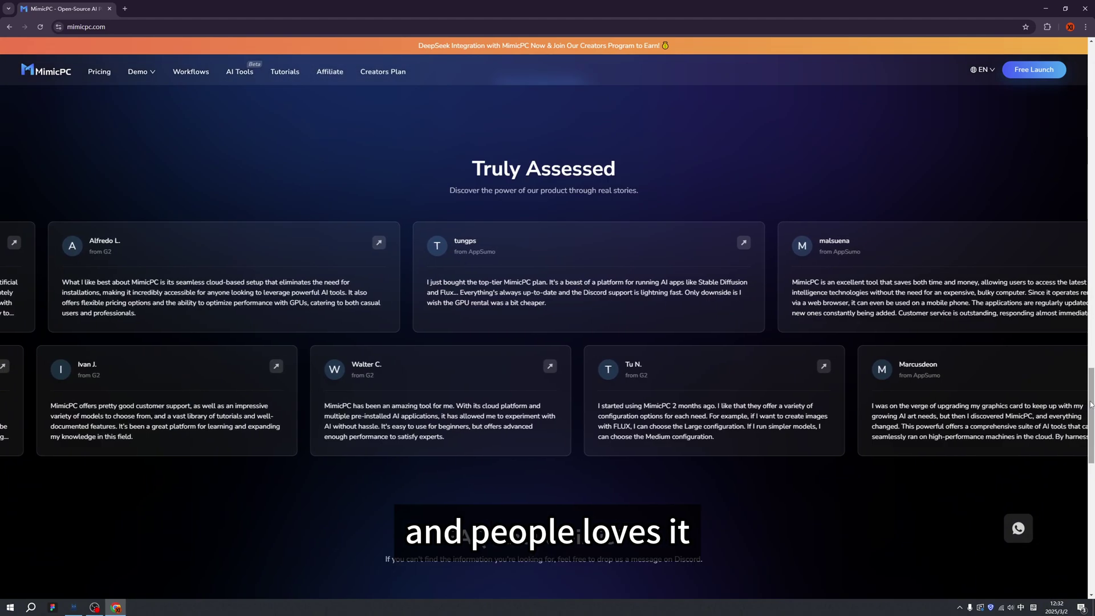
{"action": "scroll", "coordinate": [1092, 417], "scroll_direction": "down", "scroll_amount": 3}
{"action": "left_click_drag", "start_coordinate": [1092, 417], "coordinate": [1092, 502]}
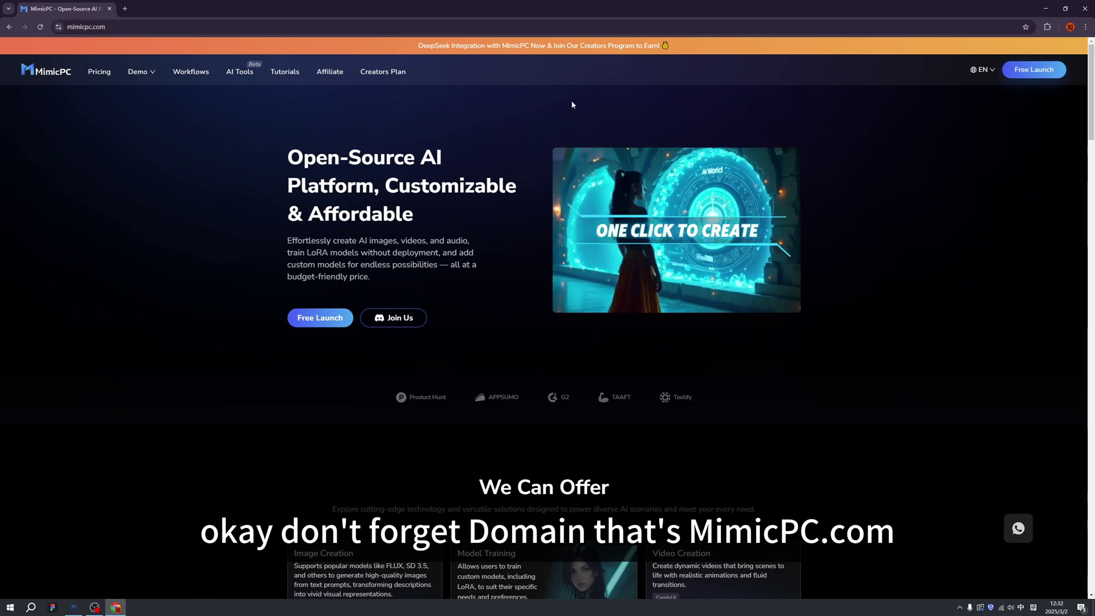
- Launch the free app platform and browse its apps by category, from Image Generation through Video, Lora Model Training, Audio and Chatbot to Face Swap
{"action": "left_click", "coordinate": [1033, 71]}
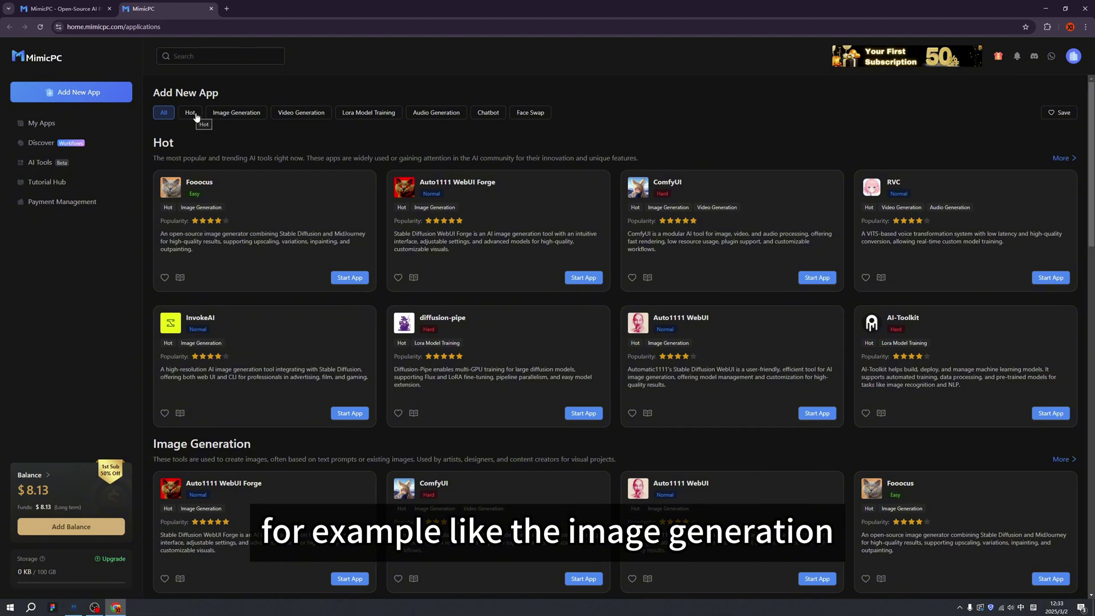
{"action": "left_click", "coordinate": [236, 113]}
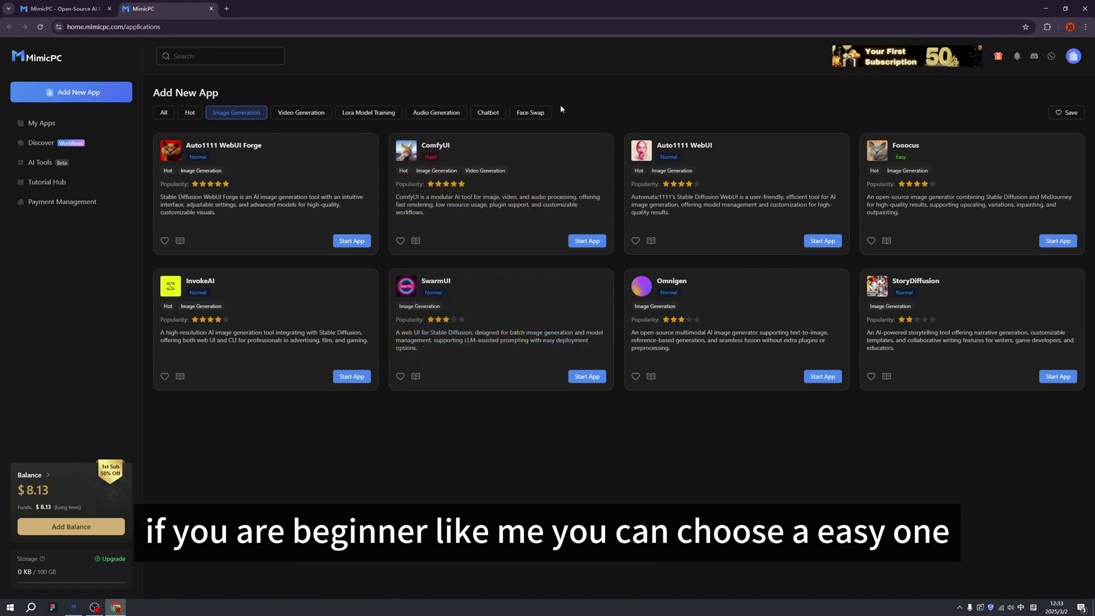
{"action": "left_click", "coordinate": [300, 114]}
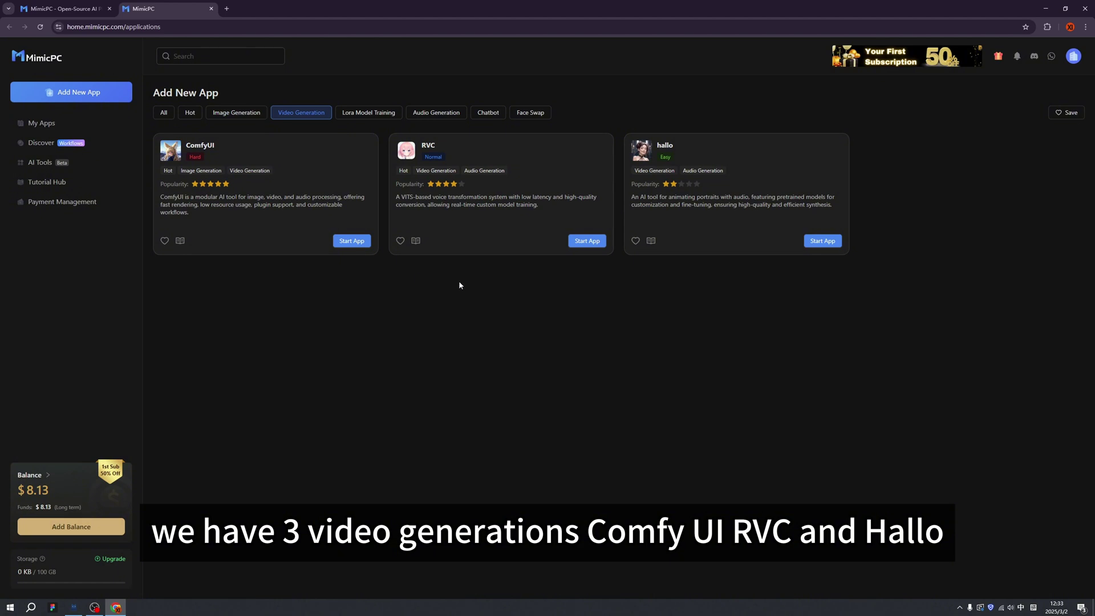
{"action": "left_click", "coordinate": [368, 112]}
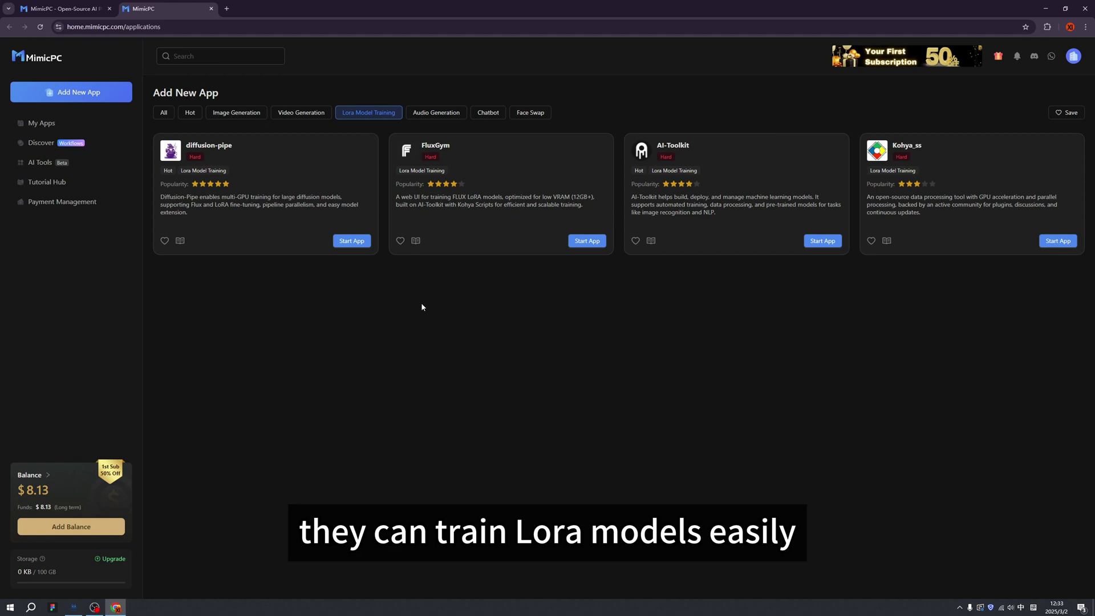
{"action": "left_click", "coordinate": [438, 113]}
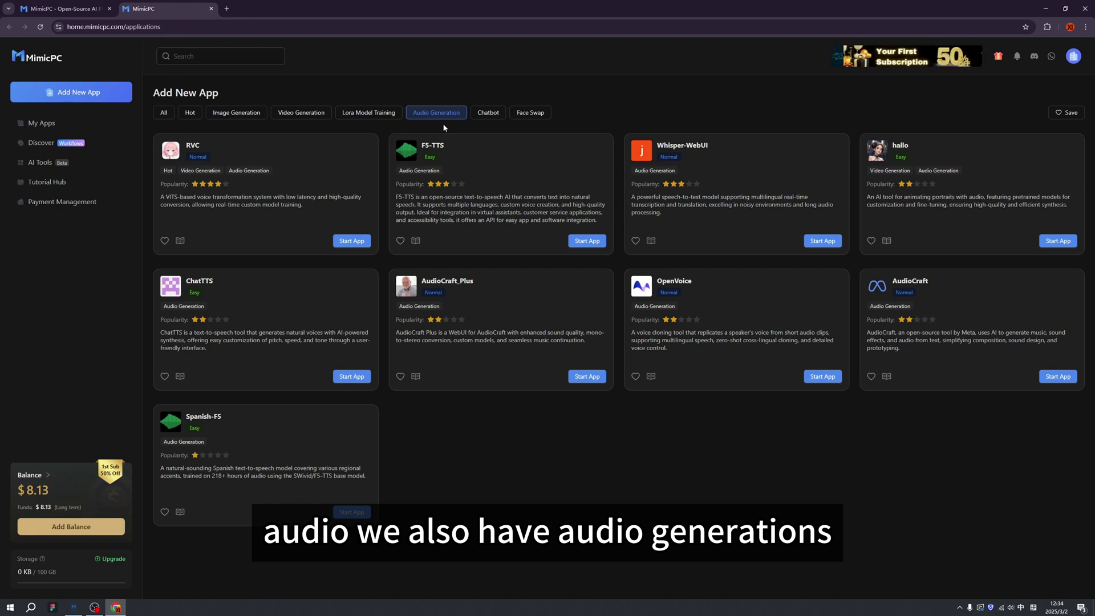
{"action": "left_click", "coordinate": [488, 113]}
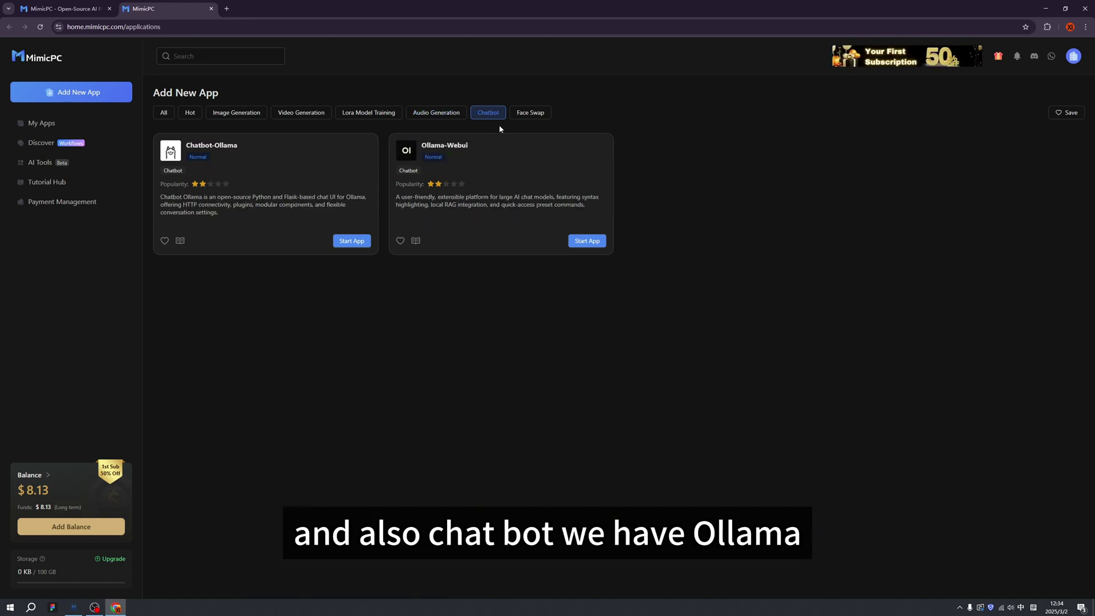
{"action": "left_click", "coordinate": [526, 116]}
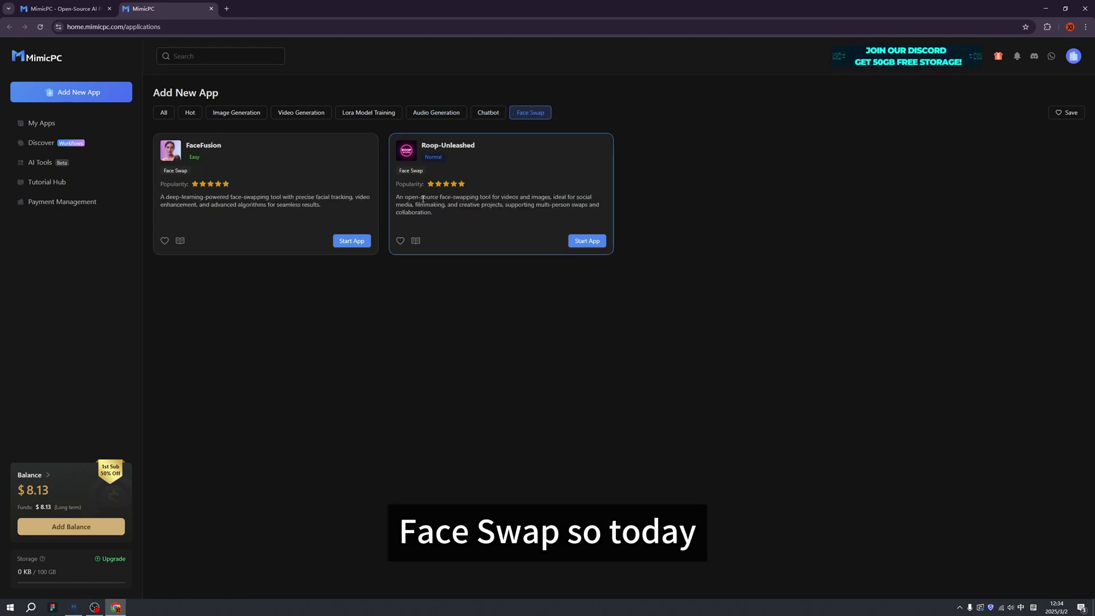
- Create and start ComfyUI from the Hot apps on Large hardware with Instant access at $0.99/h
{"action": "left_click", "coordinate": [191, 116]}
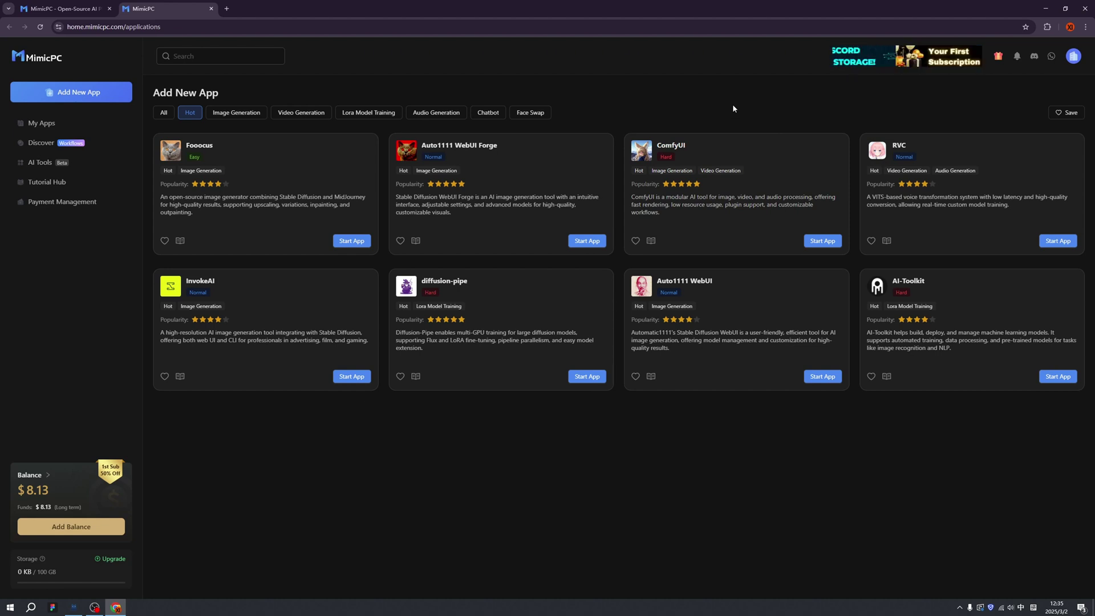
{"action": "left_click", "coordinate": [821, 240]}
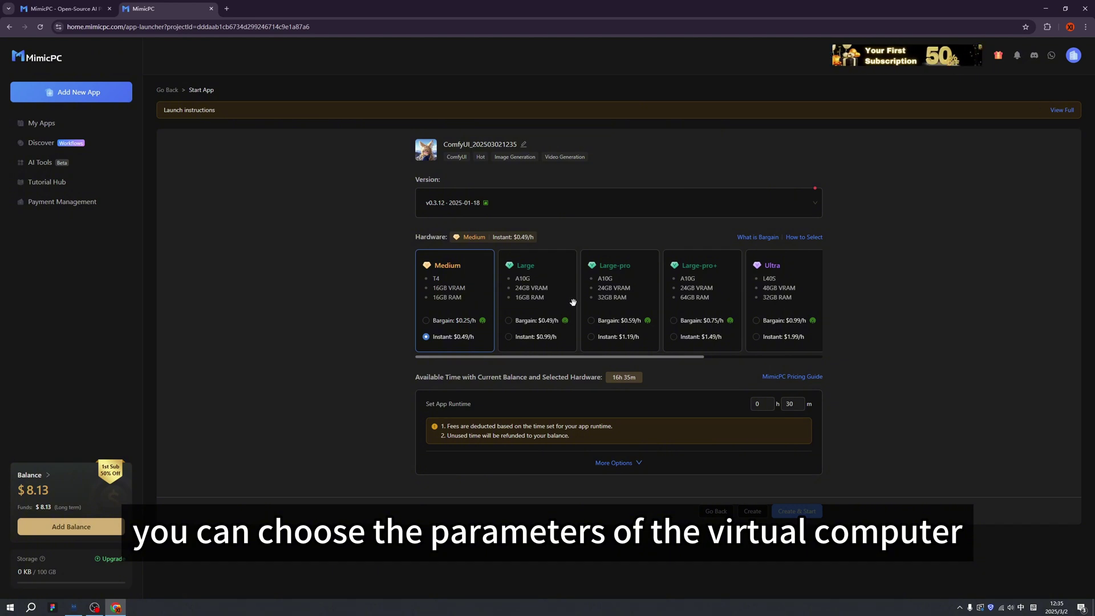
{"action": "left_click", "coordinate": [509, 337]}
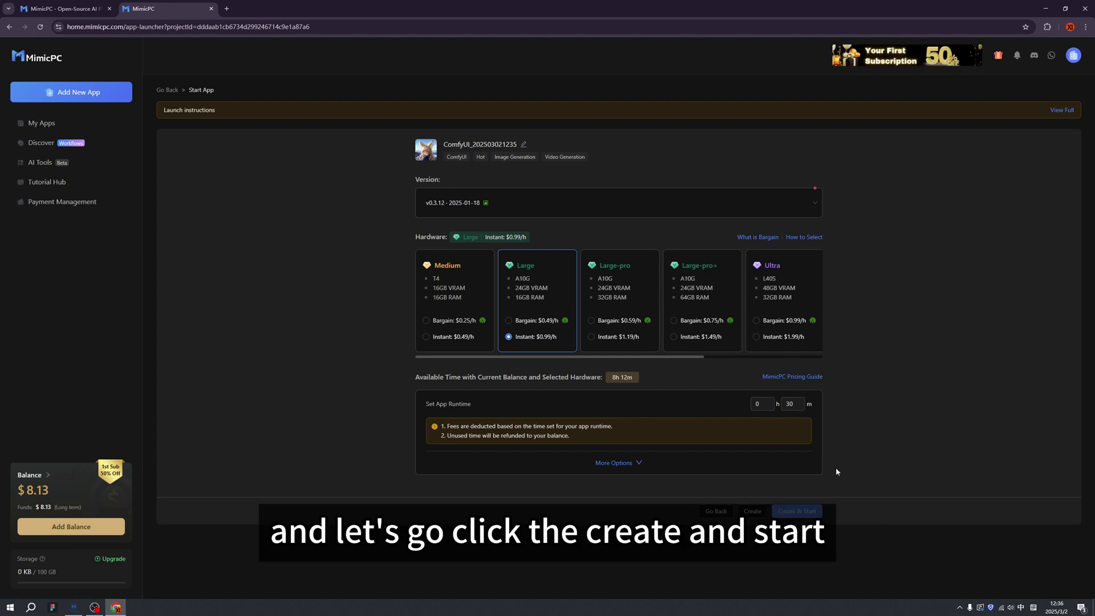
{"action": "left_click", "coordinate": [797, 511]}
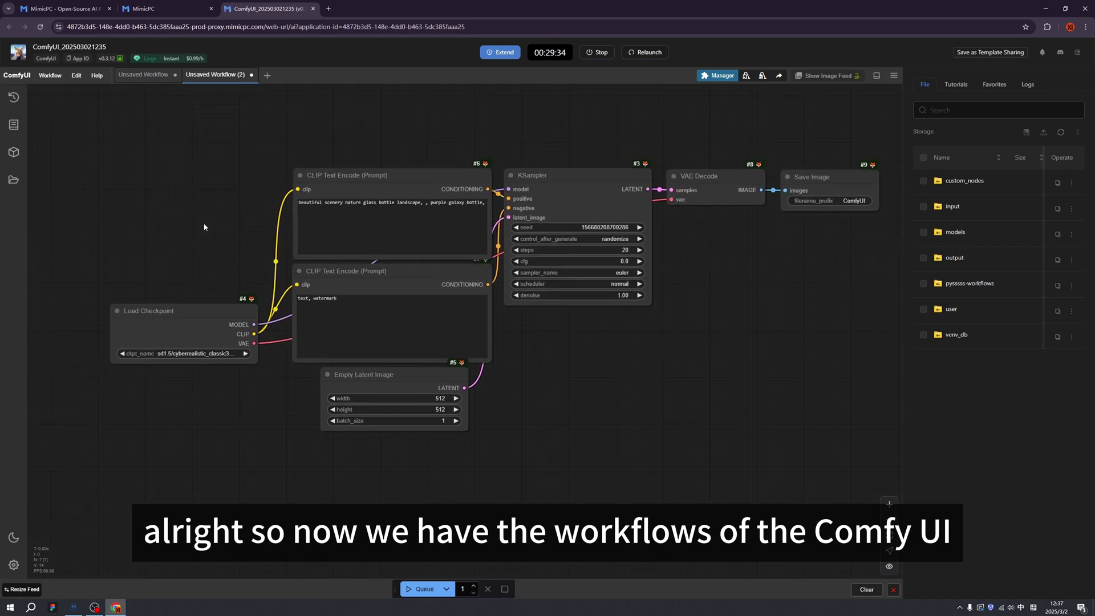
- Examine the workspace's models folder and the configs folder's options, plus the tutorials, favorites and logs, and return to the files
{"action": "scroll", "coordinate": [204, 226], "scroll_direction": "up", "scroll_amount": 2}
{"action": "scroll", "coordinate": [212, 214], "scroll_direction": "down", "scroll_amount": 2}
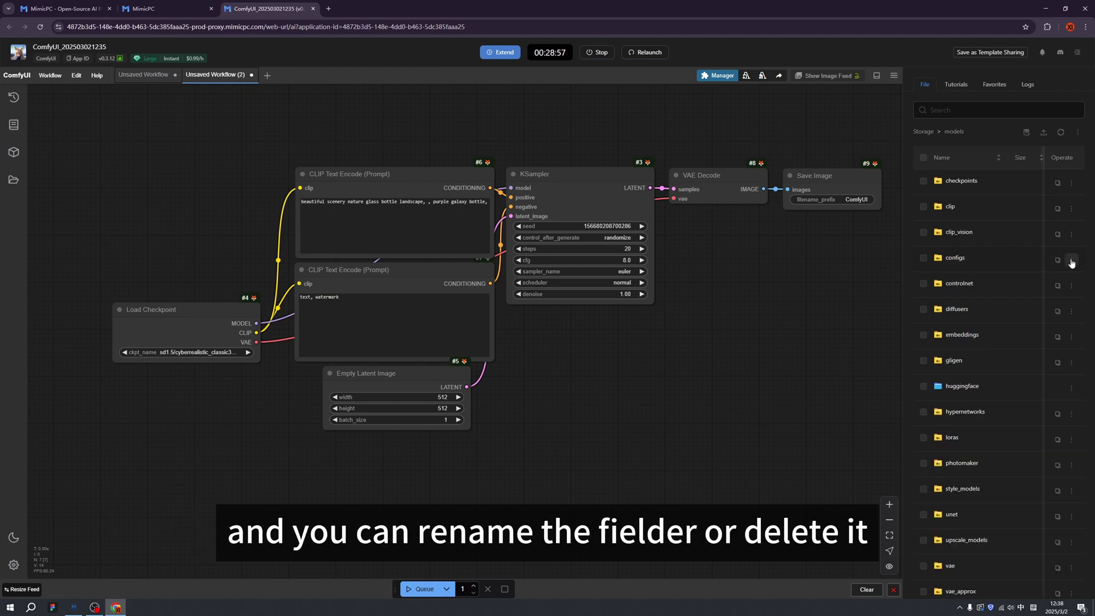
{"action": "left_click", "coordinate": [1071, 259]}
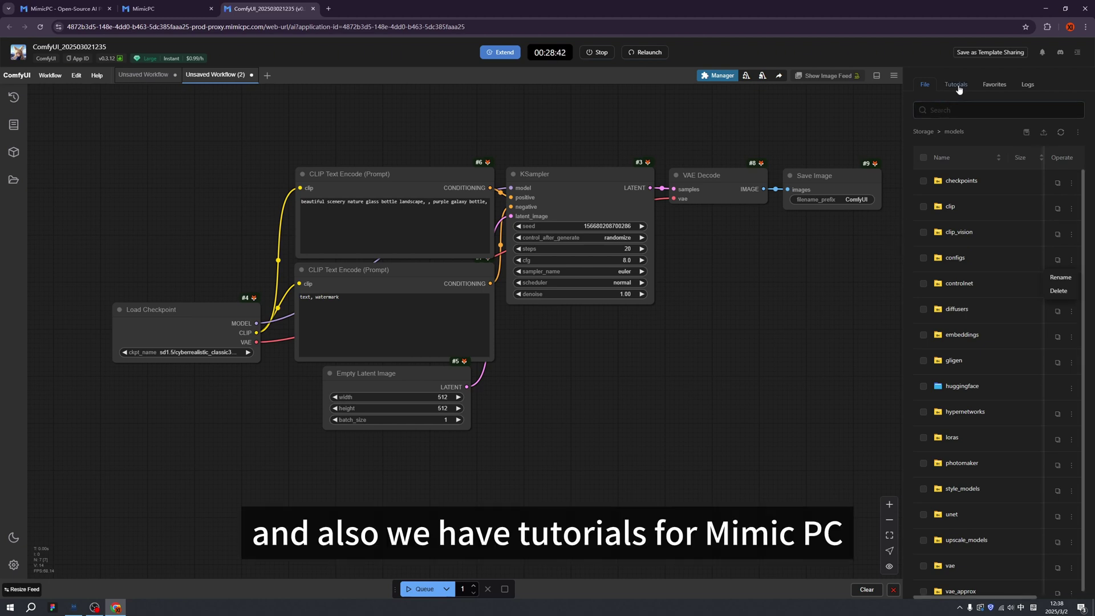
{"action": "left_click", "coordinate": [957, 86]}
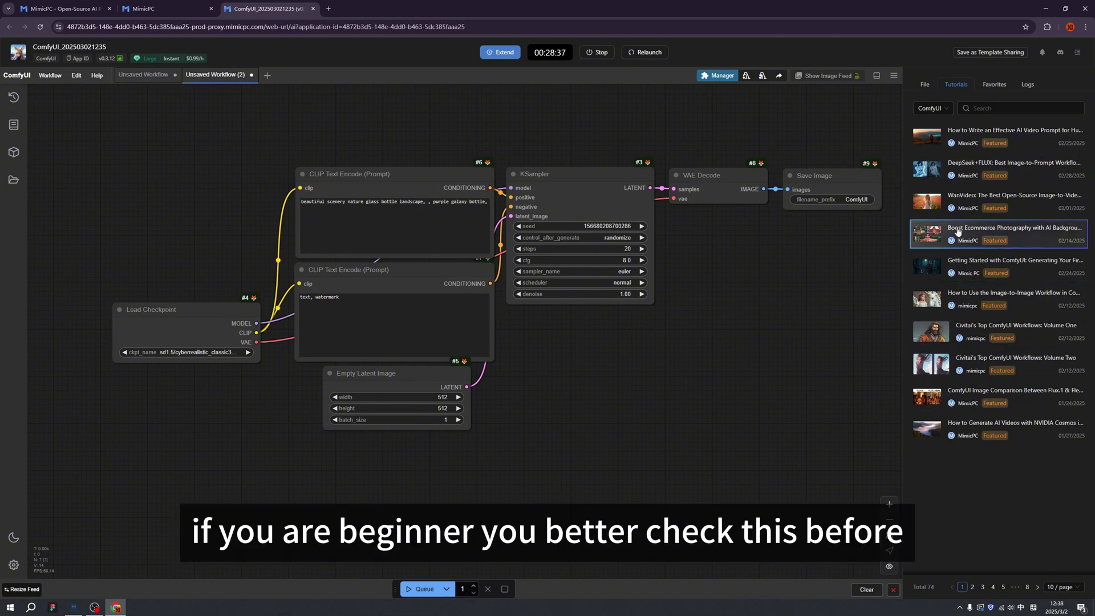
{"action": "left_click", "coordinate": [996, 90]}
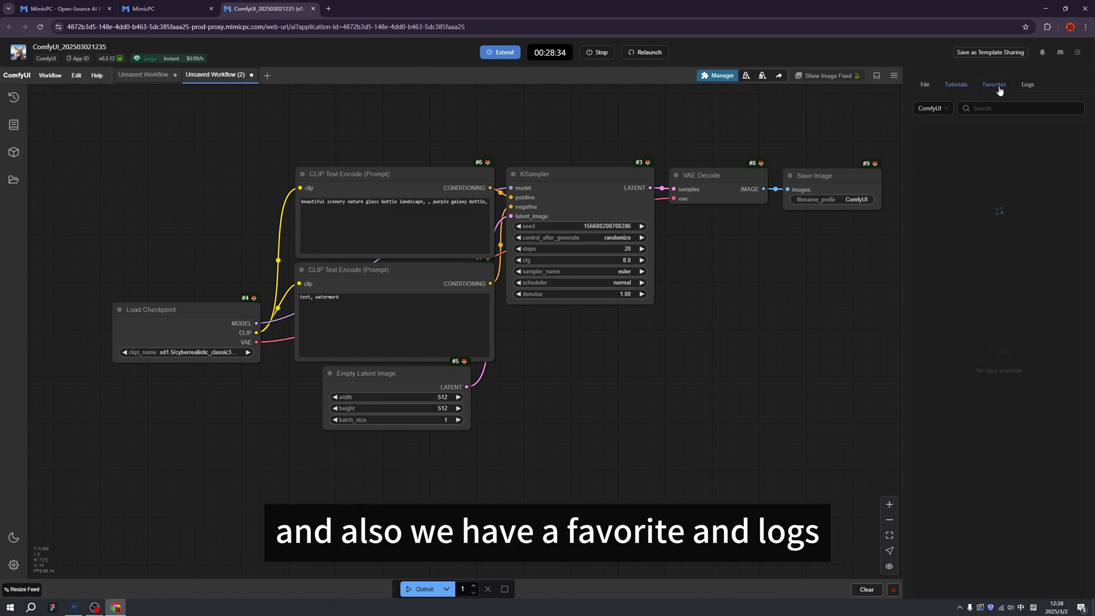
{"action": "left_click", "coordinate": [1028, 91]}
{"action": "left_click", "coordinate": [923, 90]}
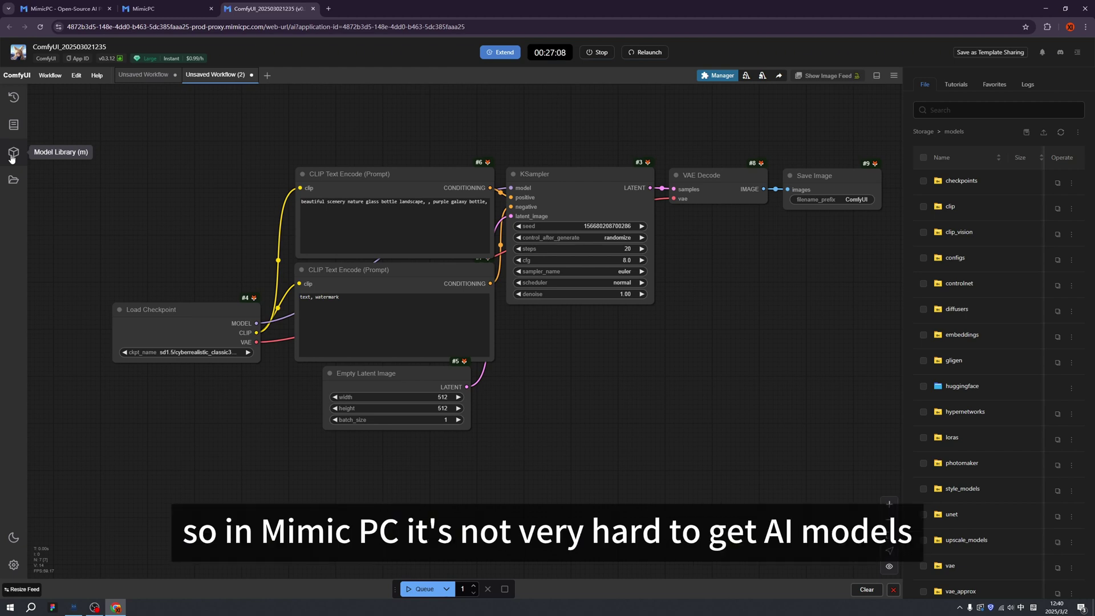
- Try adding the Stable Diffusion 3.5-Large checkpoint to the workflow from the model library's sd3.5 folder
{"action": "left_click", "coordinate": [12, 158]}
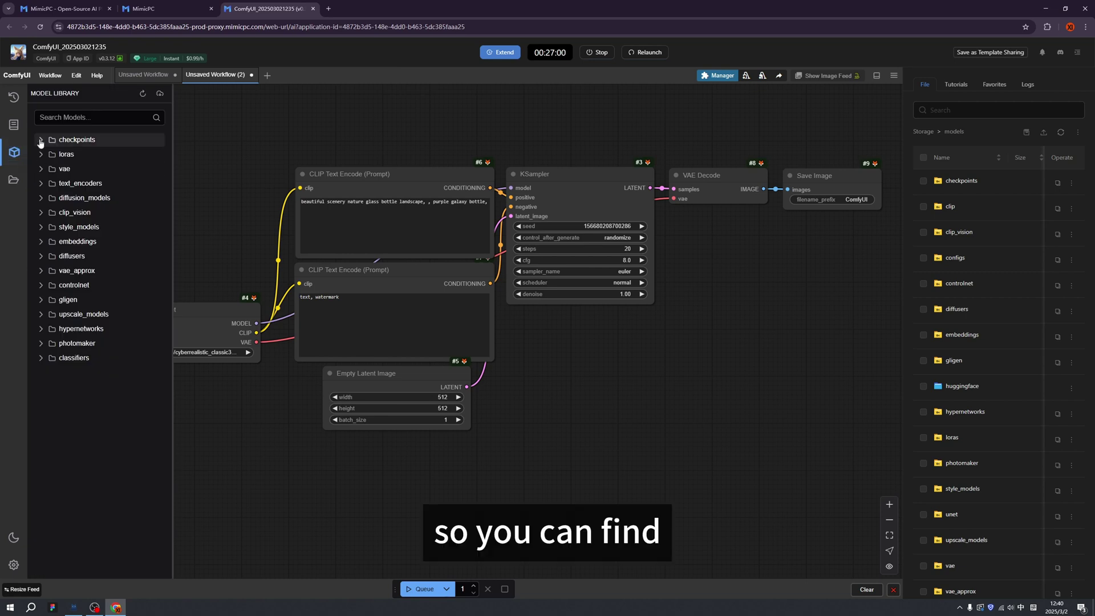
{"action": "left_click", "coordinate": [41, 141]}
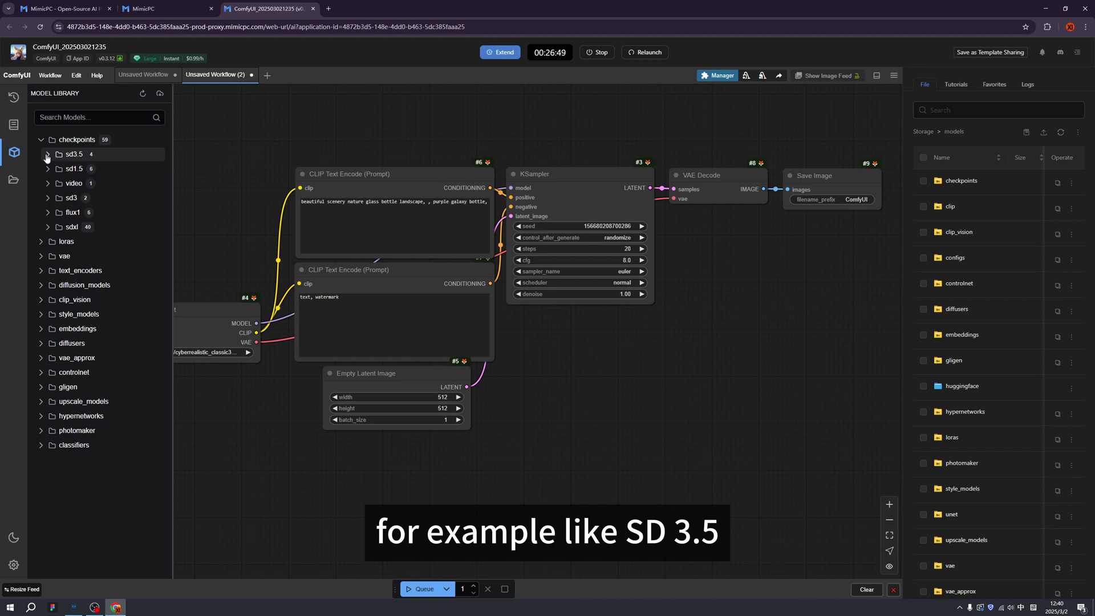
{"action": "left_click", "coordinate": [48, 154]}
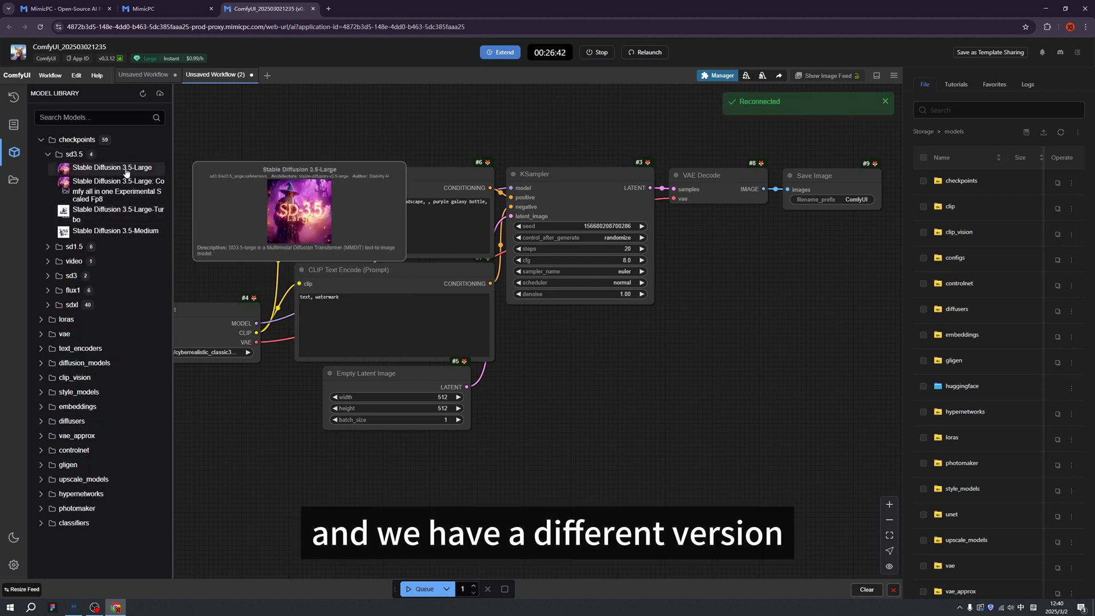
{"action": "left_click", "coordinate": [123, 169]}
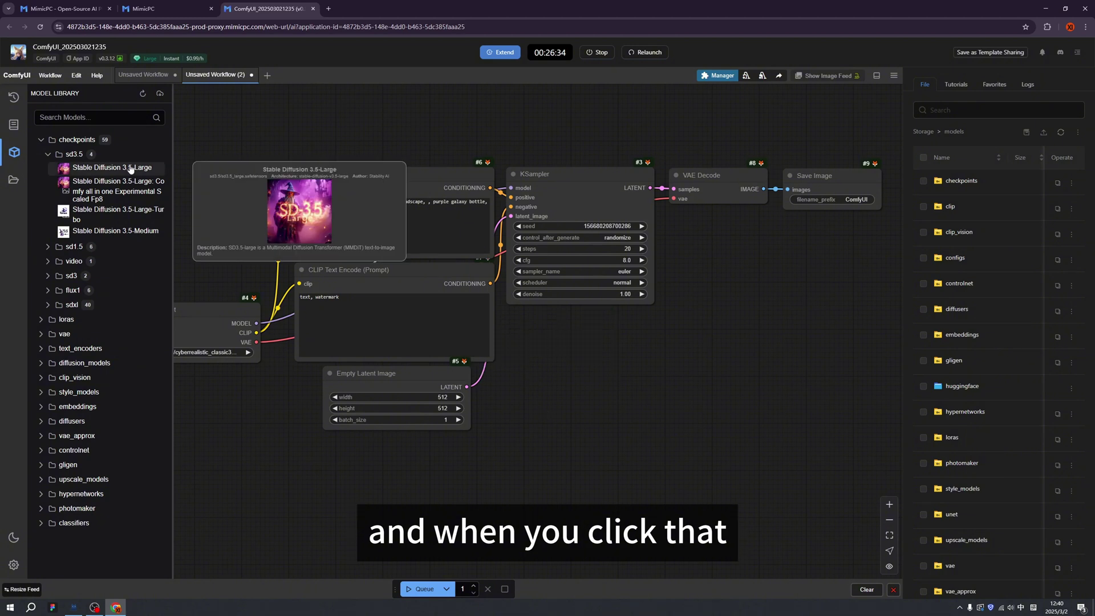
{"action": "left_click", "coordinate": [131, 168]}
{"action": "left_click_drag", "start_coordinate": [547, 320], "coordinate": [598, 338]}
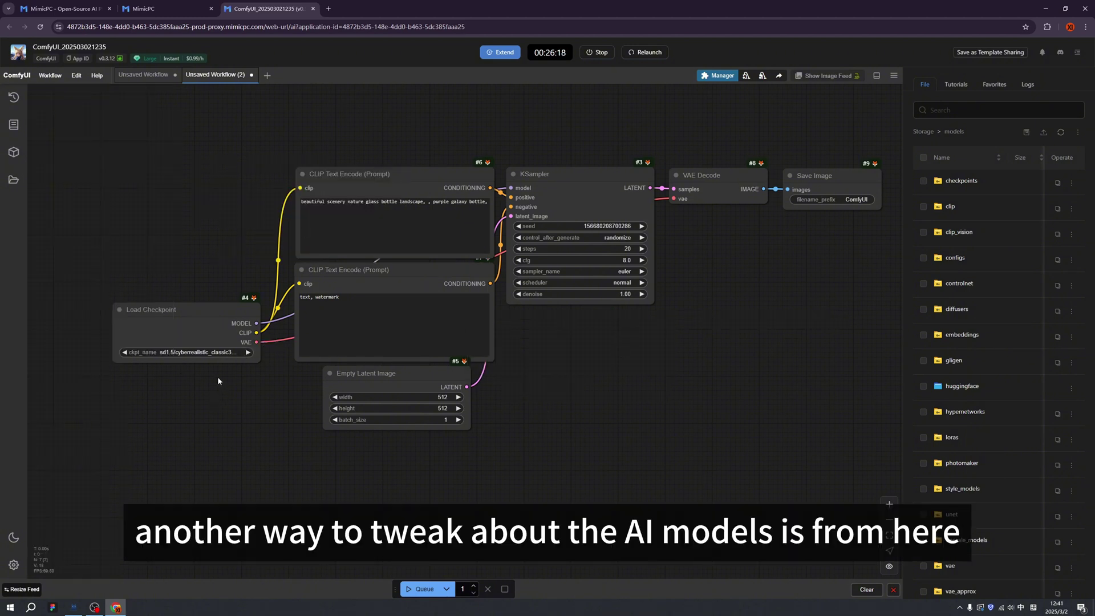
- Set the Load Checkpoint model to sd3.5/sd3.5_large.safetensors and replace the positive prompt with "A cool girl in cyberpunk age"
{"action": "left_click", "coordinate": [248, 353]}
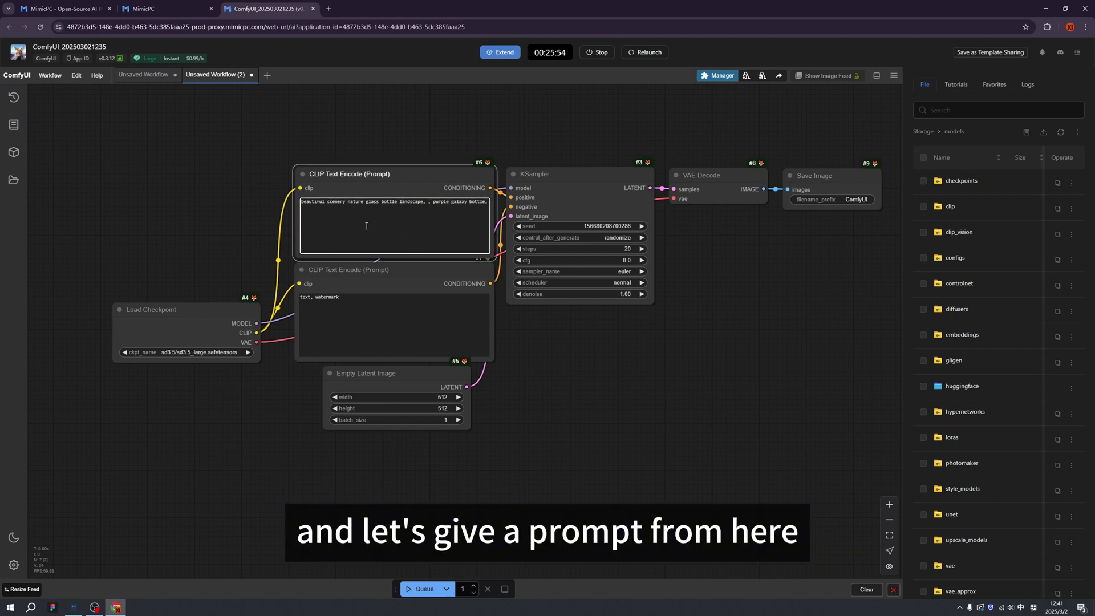
{"action": "key", "text": "ctrl+a"}
{"action": "key", "text": "BackSpace"}
{"action": "type", "text": "A cool girl in cyberpunk age"}
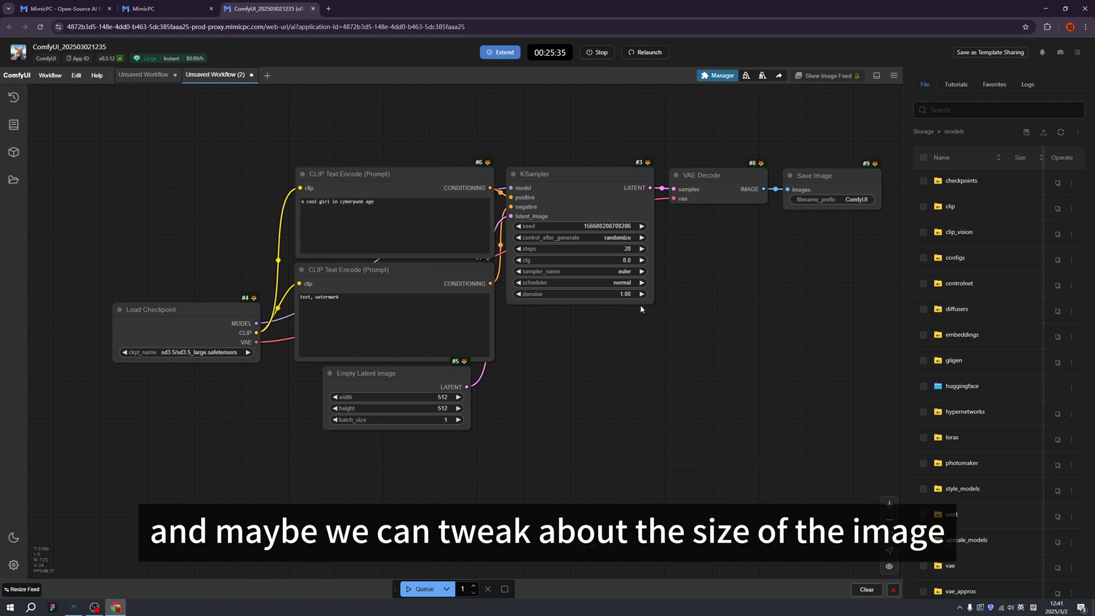
- Set the Empty Latent Image size to 768 wide by 1024 high
{"action": "left_click", "coordinate": [442, 397]}
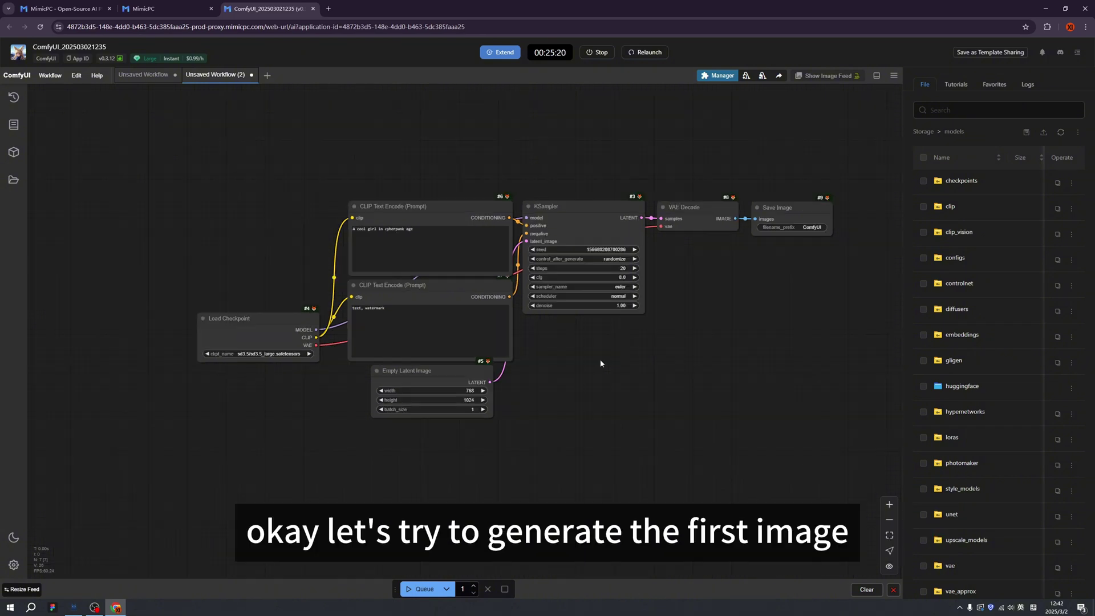
{"action": "scroll", "coordinate": [601, 363], "scroll_direction": "down", "scroll_amount": 1}
{"action": "left_click_drag", "start_coordinate": [617, 354], "coordinate": [529, 354]}
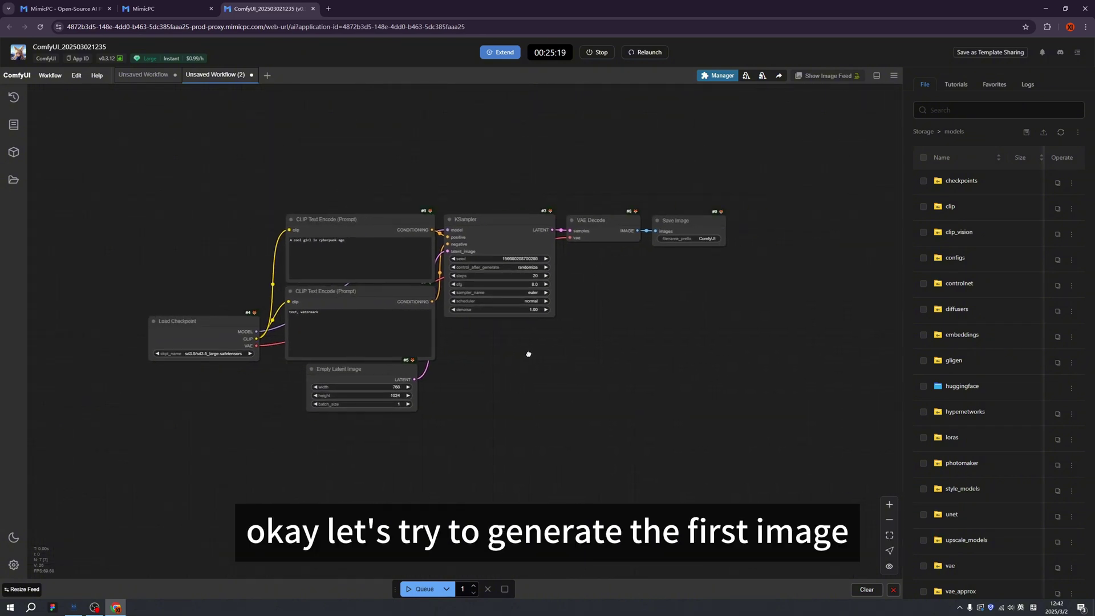
- Examine the first generated cyberpunk girl image in the workflow and open it from the image feed
{"action": "scroll", "coordinate": [475, 388], "scroll_direction": "up", "scroll_amount": 2}
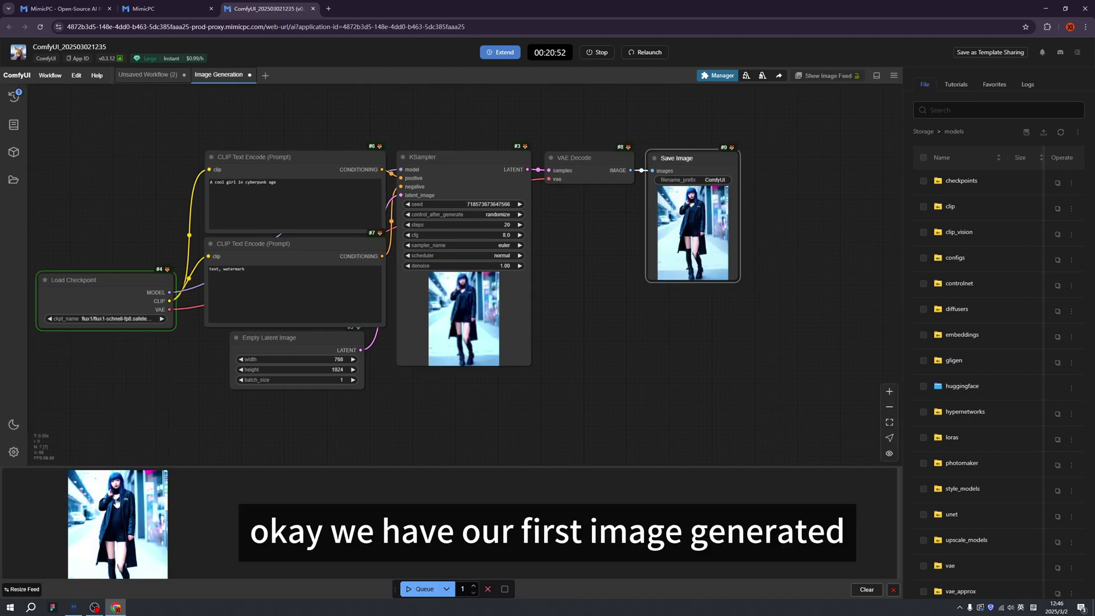
{"action": "left_click", "coordinate": [117, 524]}
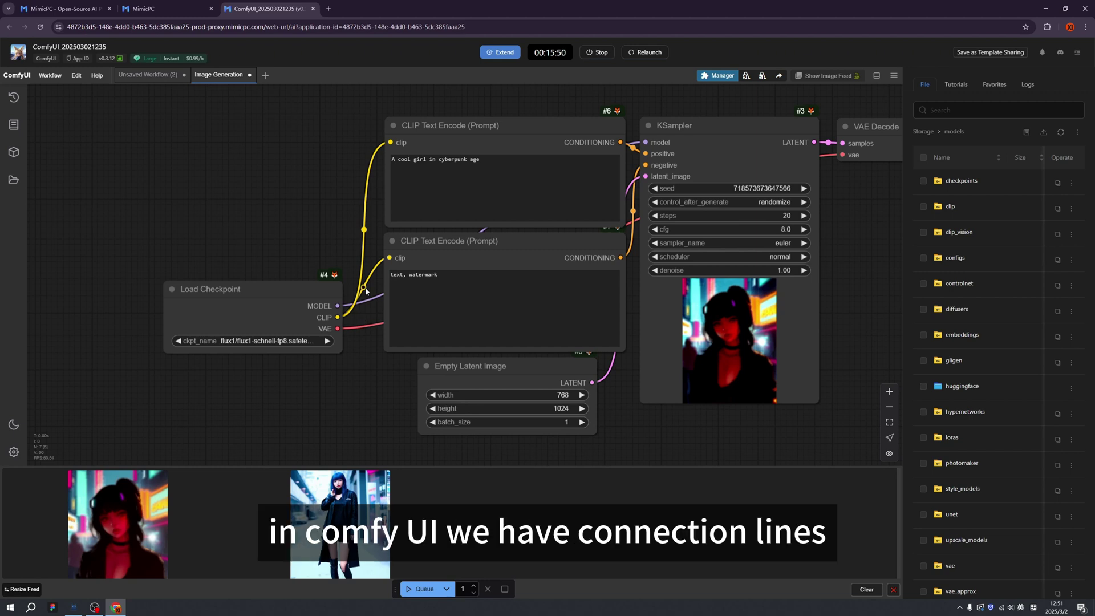
- Remove the connection from the Load Checkpoint's CLIP output to the negative prompt node's clip input
{"action": "left_click_drag", "start_coordinate": [363, 286], "coordinate": [649, 160]}
{"action": "left_click", "coordinate": [428, 274]}
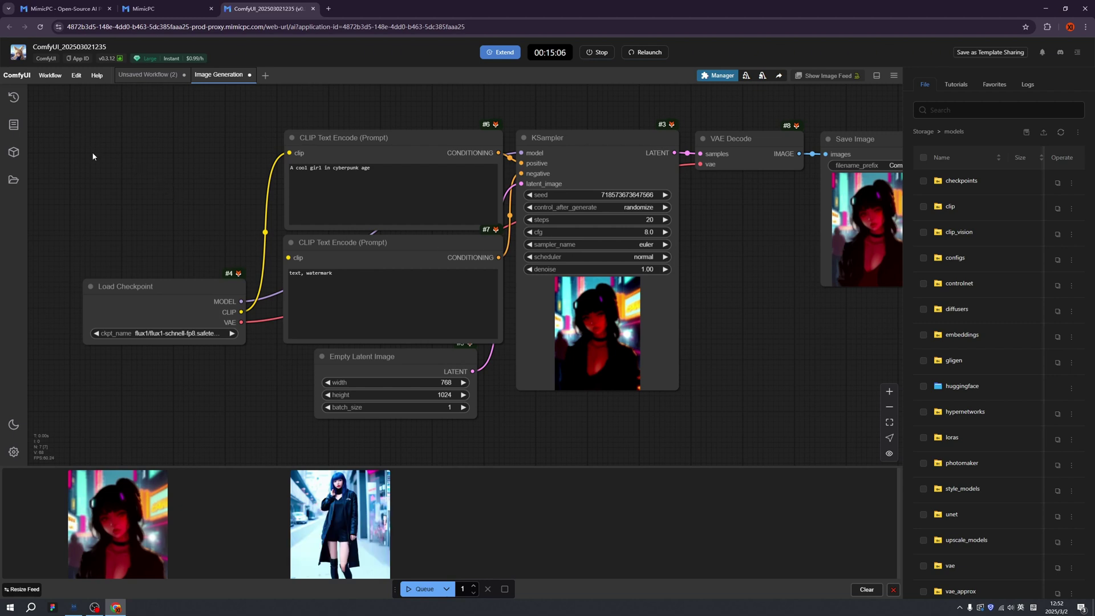
- Look at the workflow options, including opening a workflow file and the template gallery, and close the gallery without loading anything
{"action": "left_click", "coordinate": [50, 76]}
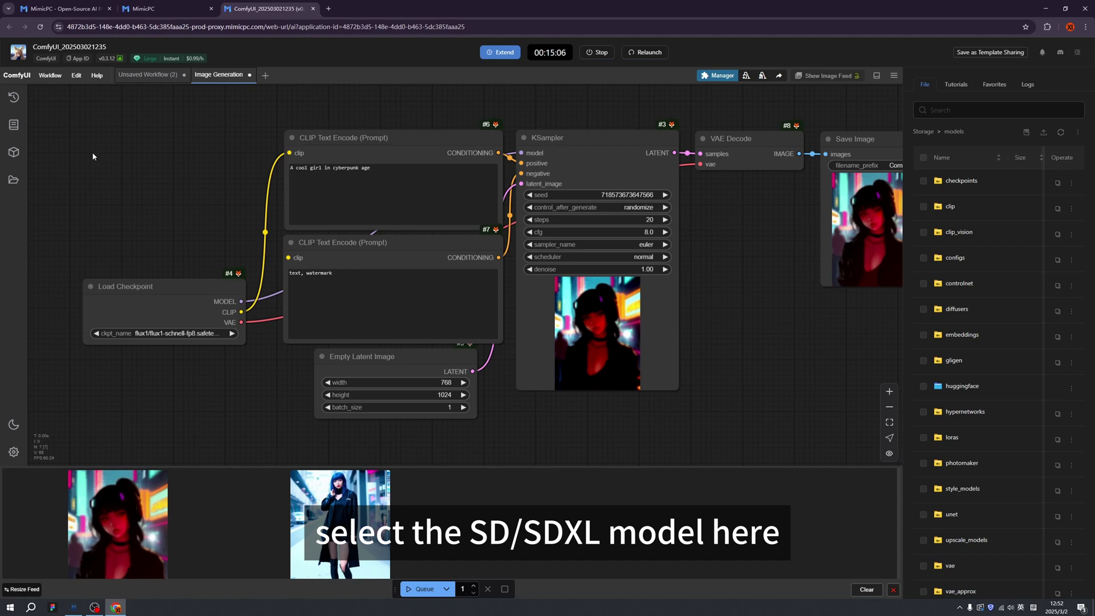
{"action": "left_click", "coordinate": [51, 75]}
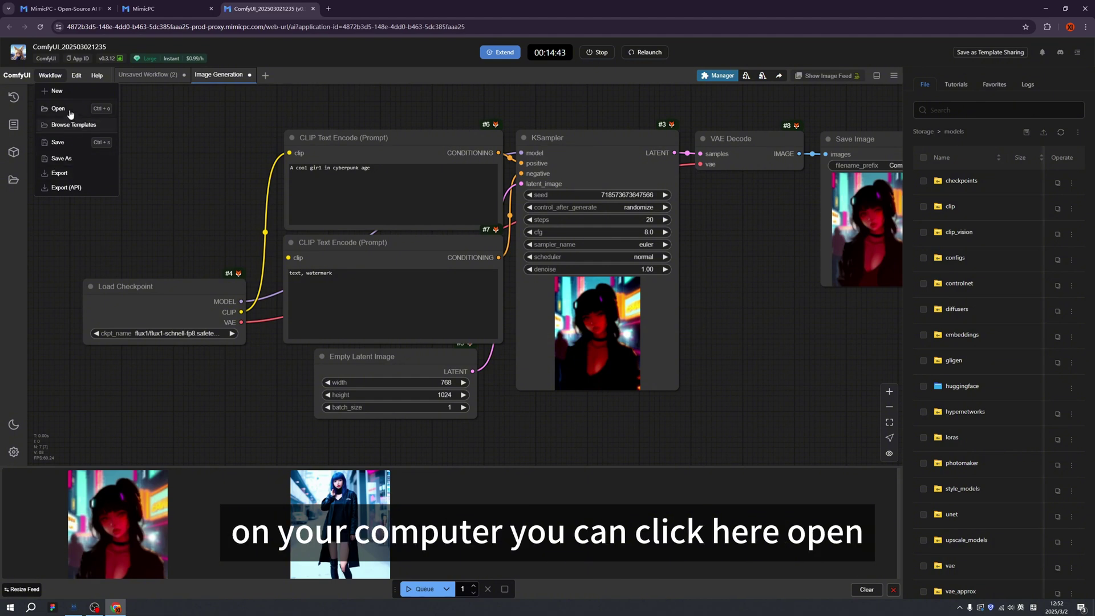
{"action": "left_click", "coordinate": [73, 109]}
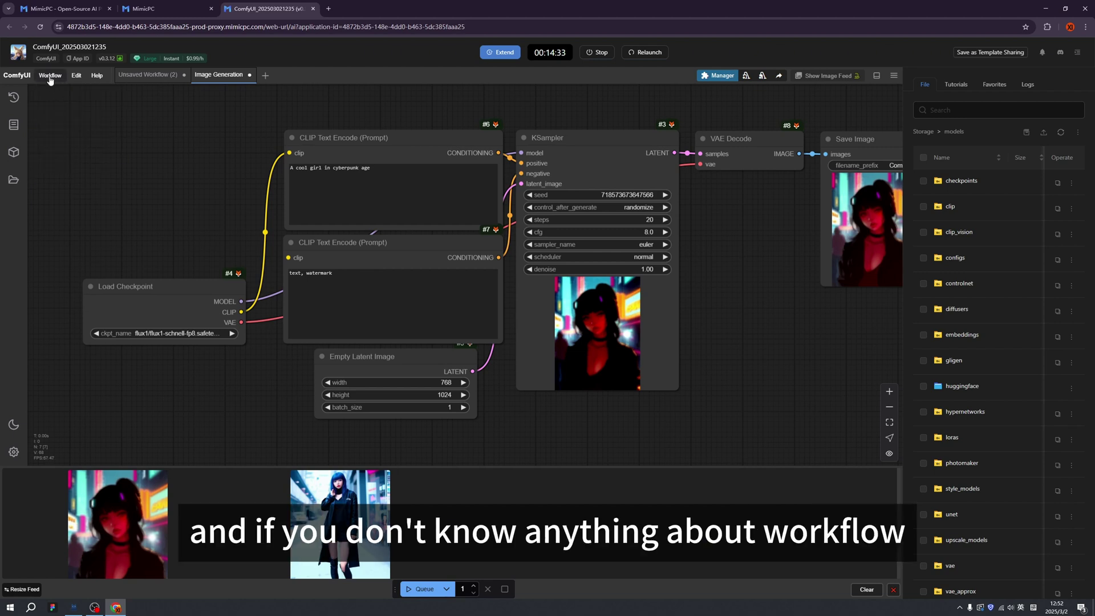
{"action": "left_click", "coordinate": [50, 79]}
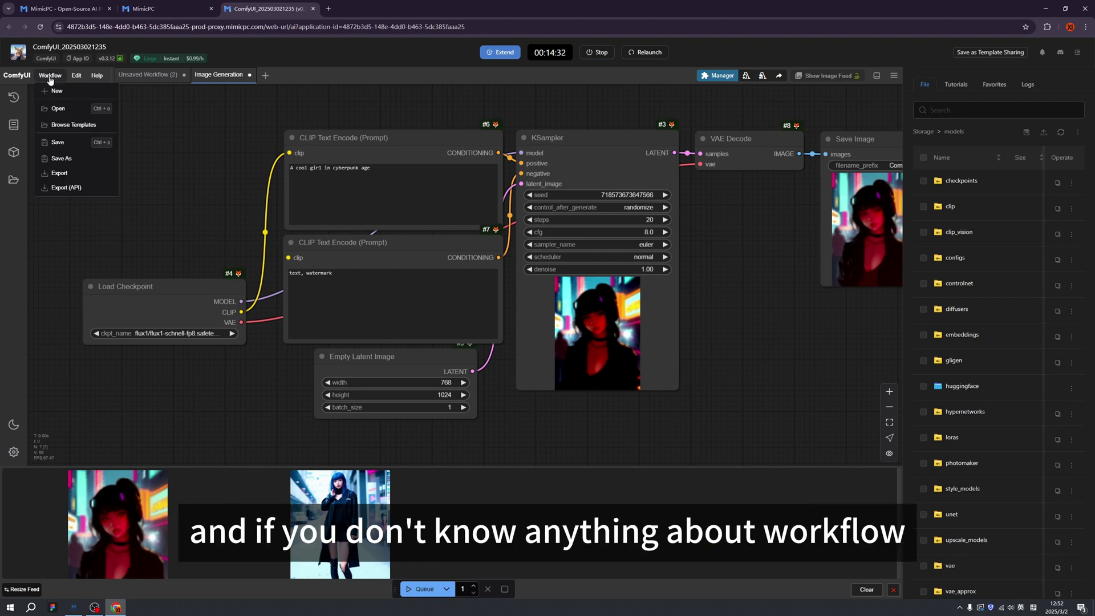
{"action": "left_click", "coordinate": [80, 130]}
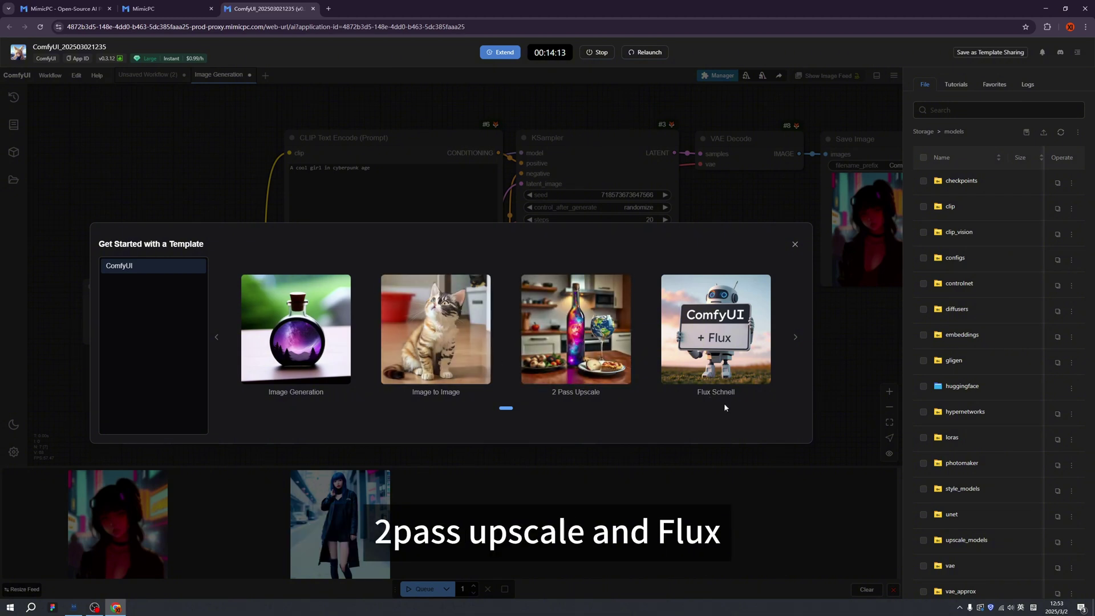
{"action": "left_click", "coordinate": [794, 245]}
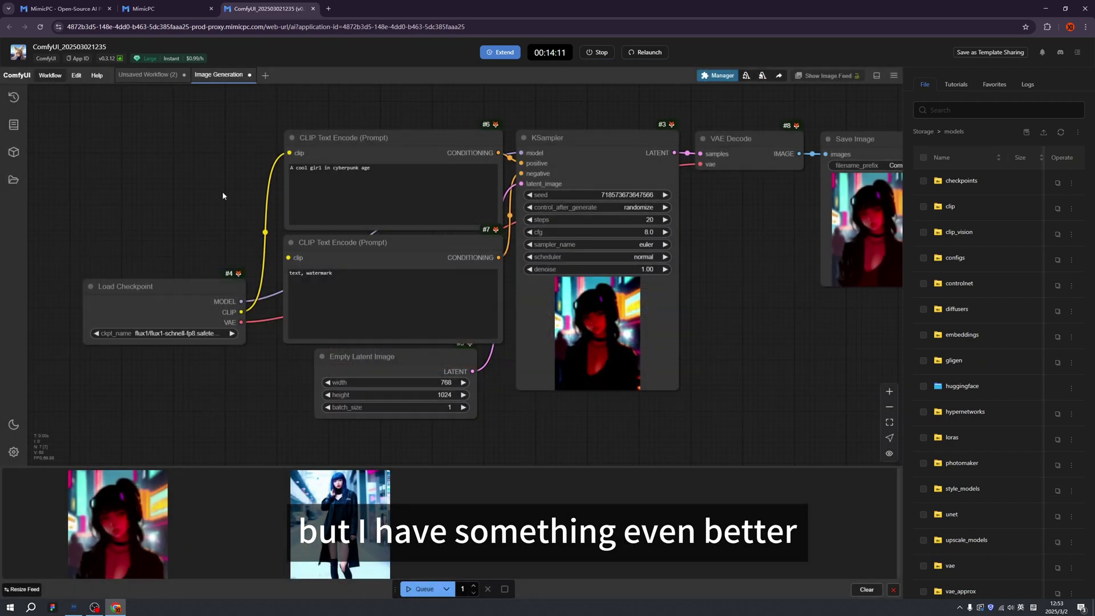
- Switch to the MimicPC homepage and browse the categories of its Workflows library
{"action": "left_click", "coordinate": [172, 8]}
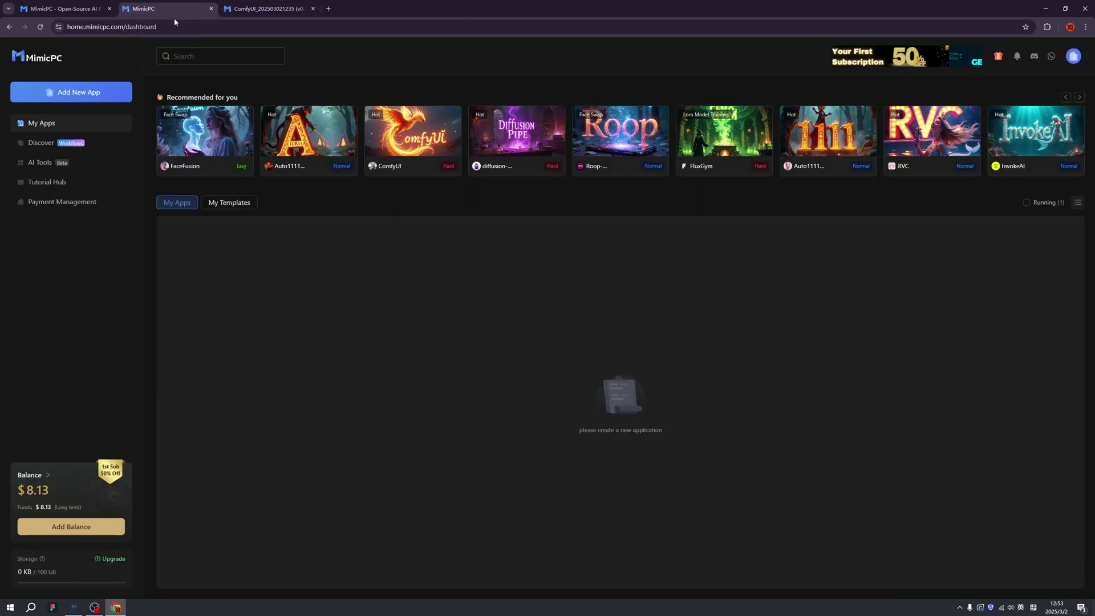
{"action": "left_click", "coordinate": [63, 9]}
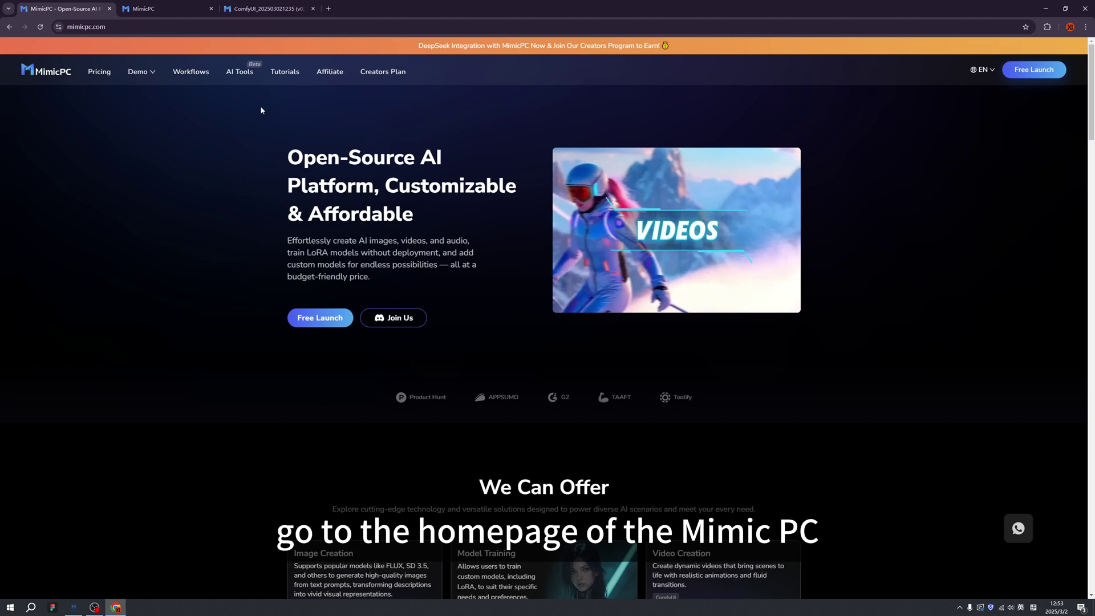
{"action": "left_click", "coordinate": [192, 72]}
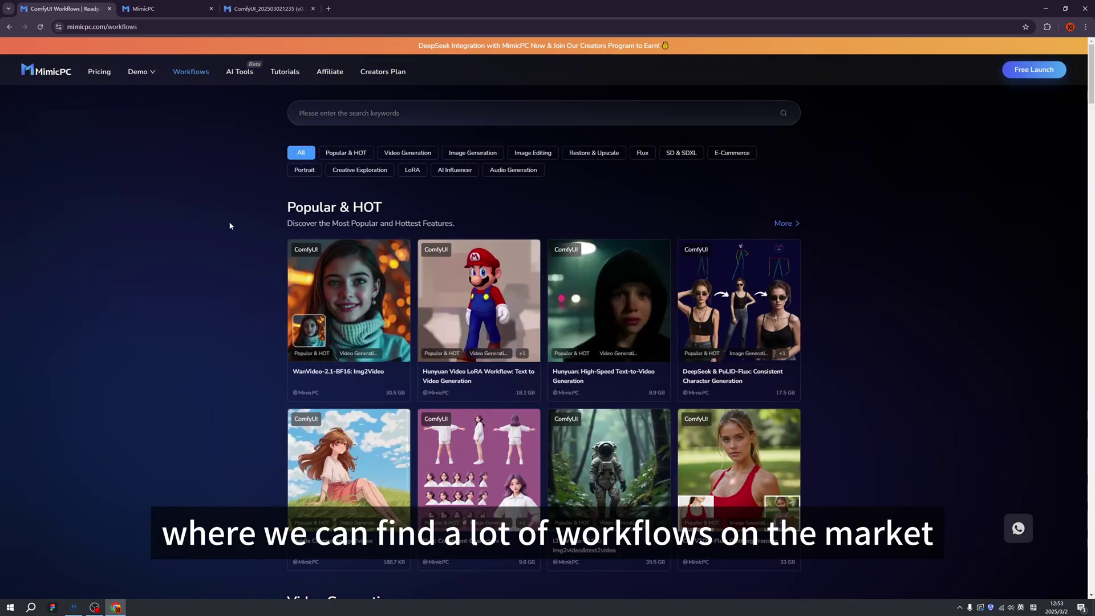
{"action": "scroll", "coordinate": [234, 210], "scroll_direction": "down", "scroll_amount": 12}
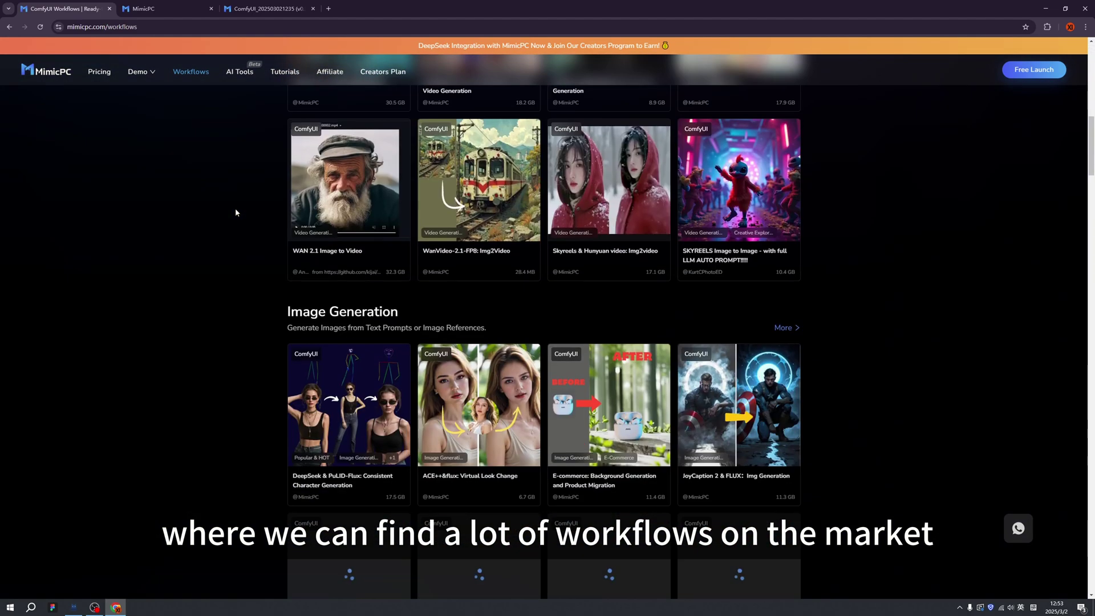
{"action": "scroll", "coordinate": [235, 212], "scroll_direction": "down", "scroll_amount": 3}
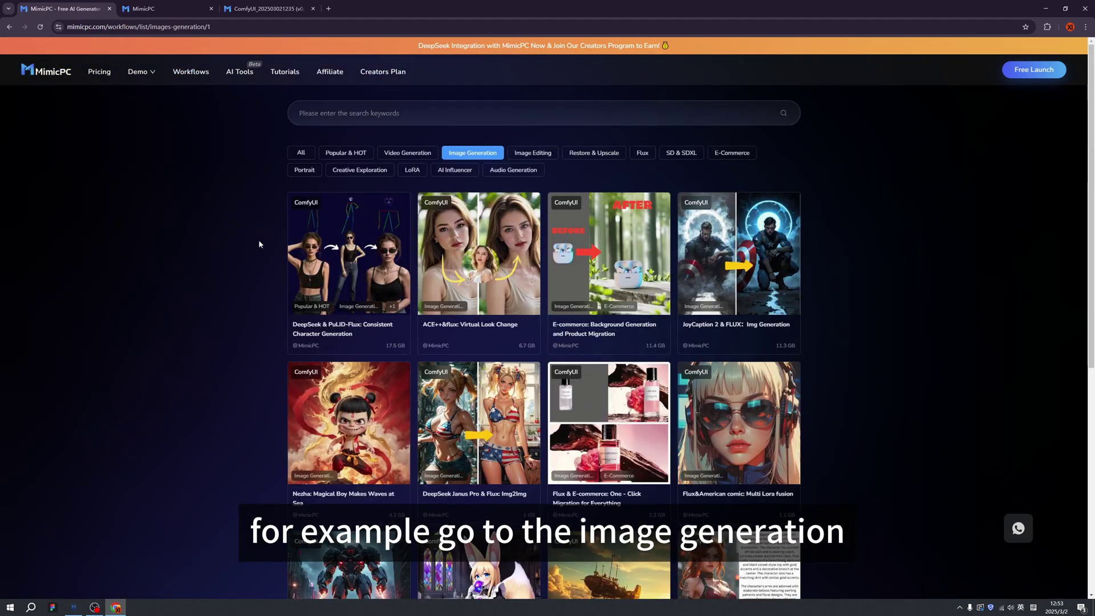
- Filter the workflow library to Image Generation and launch the Lumina Image 2 workflow
{"action": "left_click", "coordinate": [480, 157]}
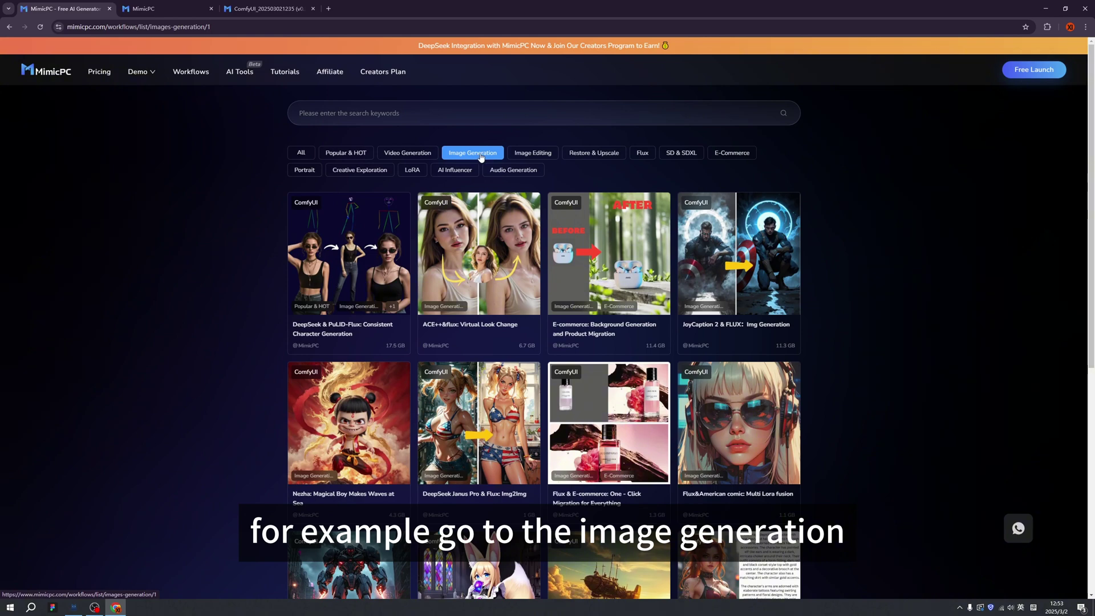
{"action": "scroll", "coordinate": [342, 342], "scroll_direction": "down", "scroll_amount": 4}
{"action": "mouse_move", "coordinate": [340, 387]}
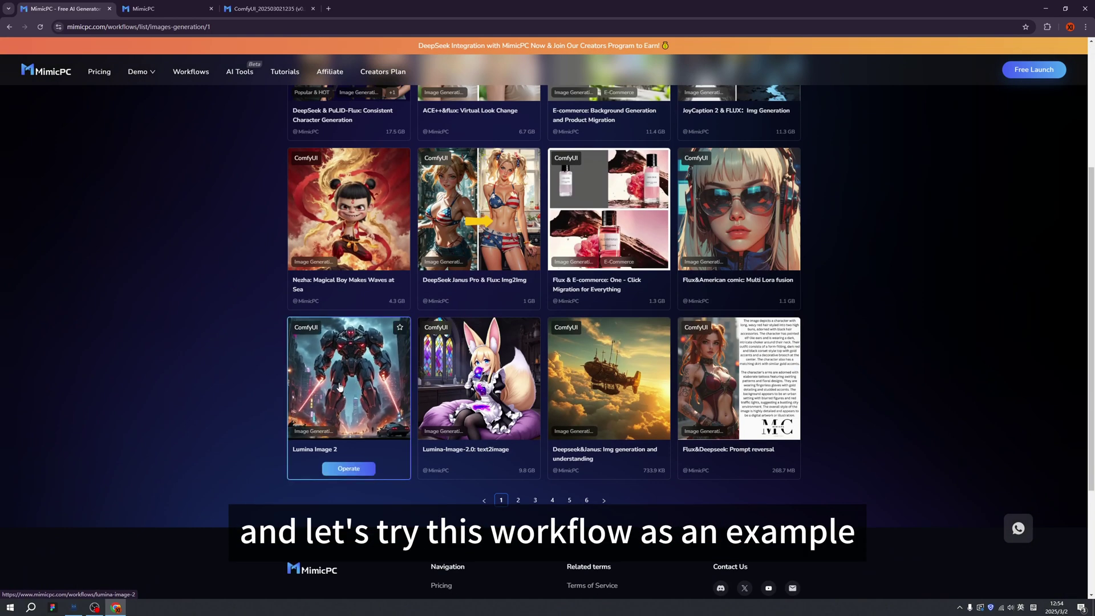
{"action": "left_click", "coordinate": [354, 470]}
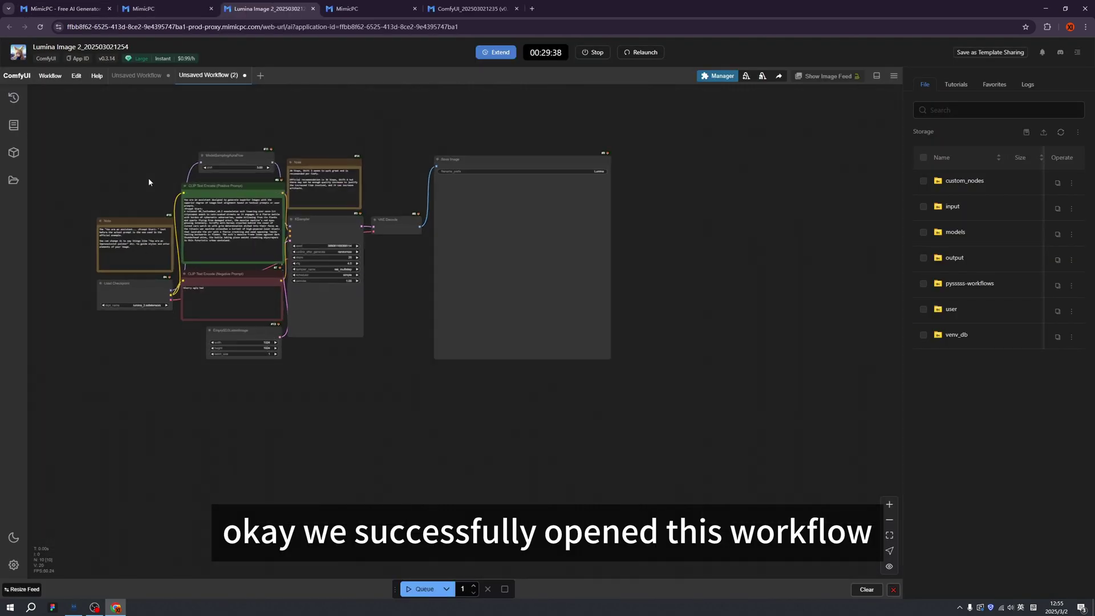
- Replace the text in the CLIP Text Encode (Positive Prompt) node with "A girl drives a huge robot in cyberpunk city"
{"action": "scroll", "coordinate": [149, 182], "scroll_direction": "up", "scroll_amount": 6}
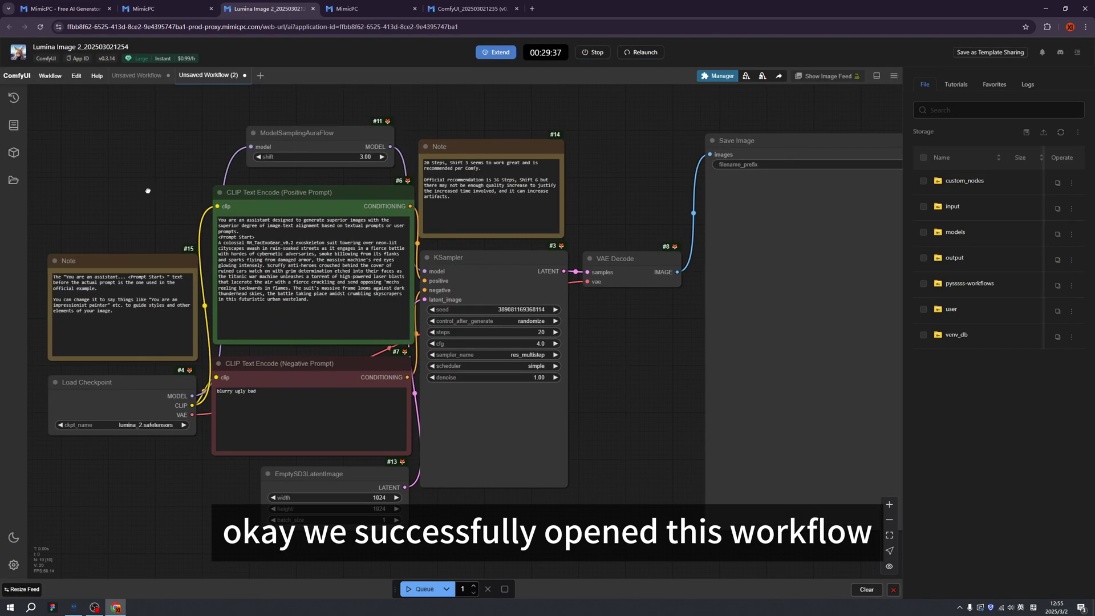
{"action": "scroll", "coordinate": [254, 200], "scroll_direction": "up", "scroll_amount": 4}
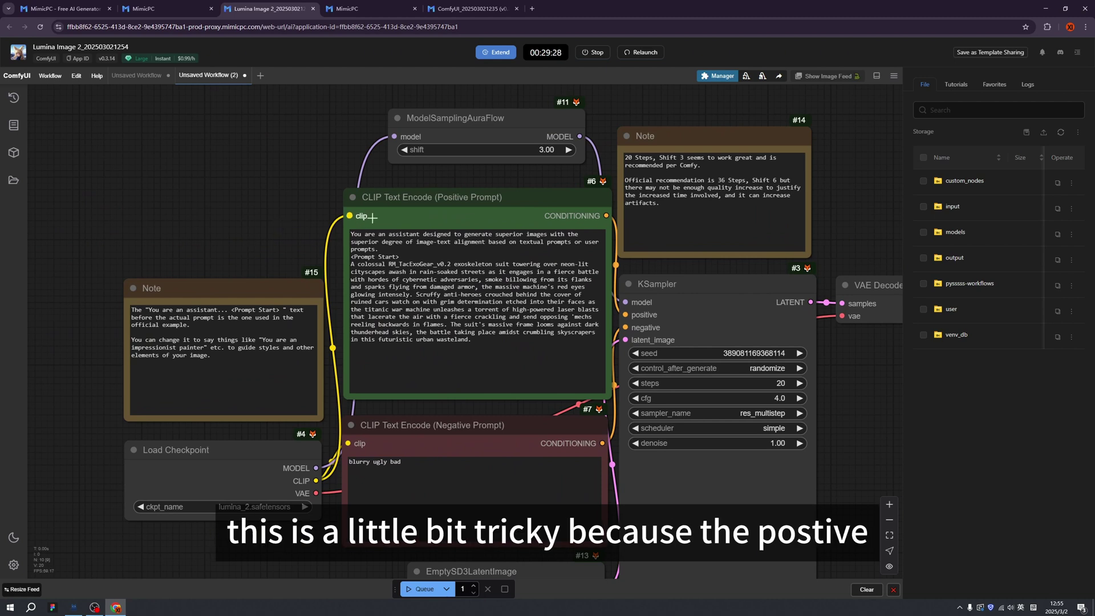
{"action": "left_click", "coordinate": [466, 336]}
{"action": "key", "text": "ctrl+a"}
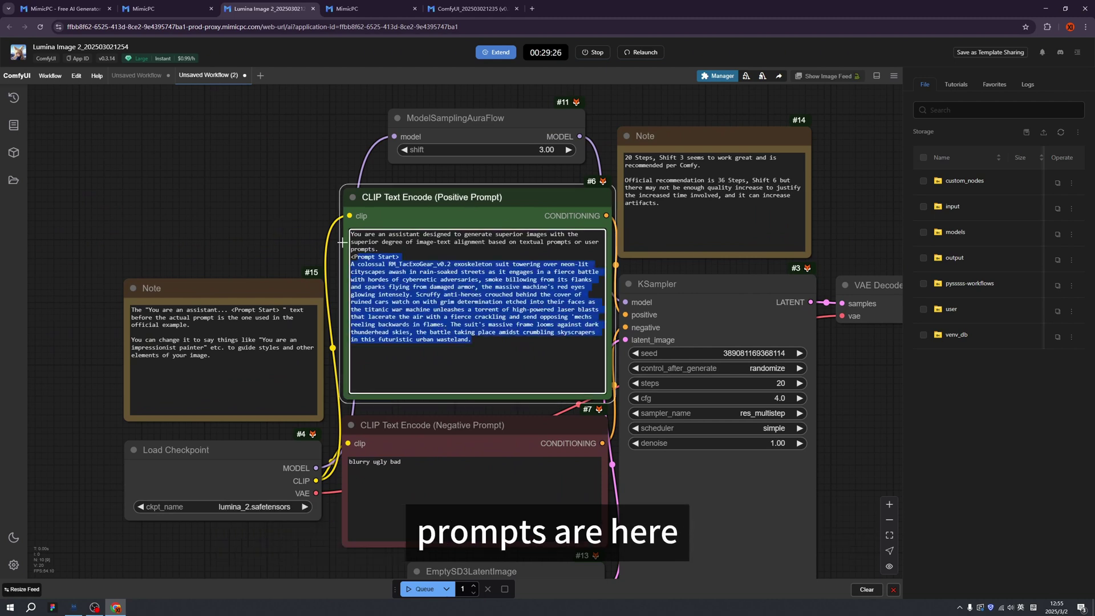
{"action": "type", "text": "A gir"}
{"action": "type", "text": "l drives a huge robot in cyberpunk city"}
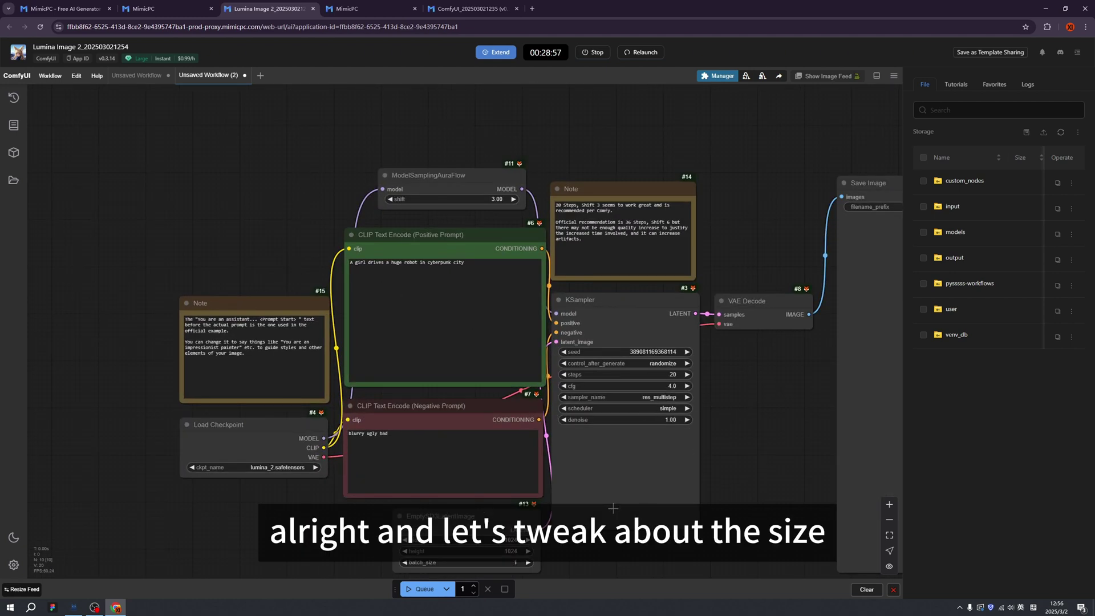
- Queue one generation of the Lumina Image 2 workflow with the huge robot prompt
{"action": "scroll", "coordinate": [613, 508], "scroll_direction": "down", "scroll_amount": 1}
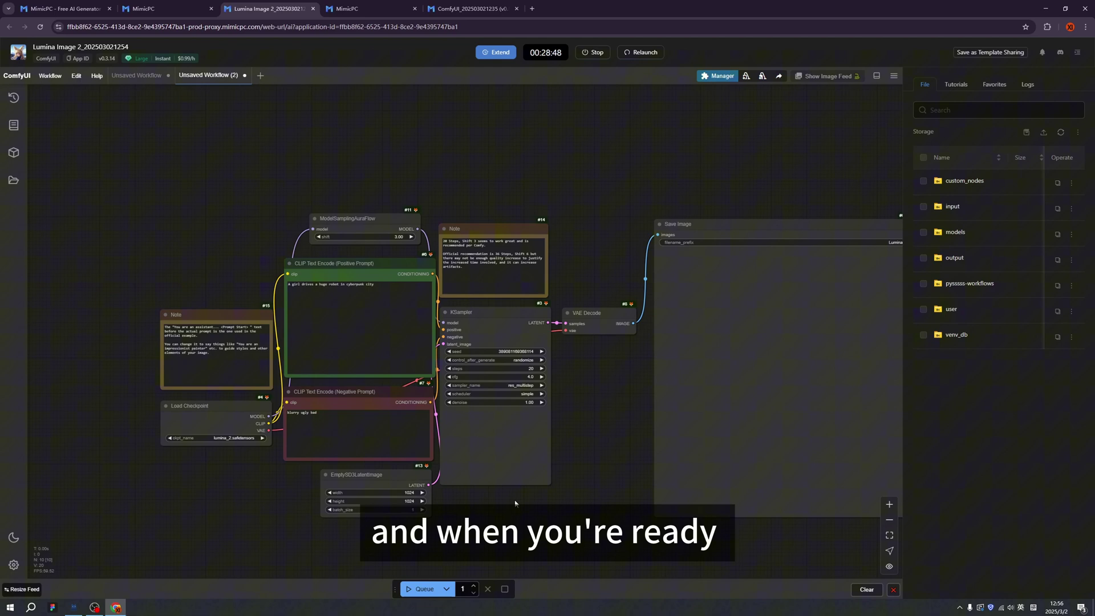
{"action": "left_click_drag", "start_coordinate": [456, 343], "coordinate": [438, 317]}
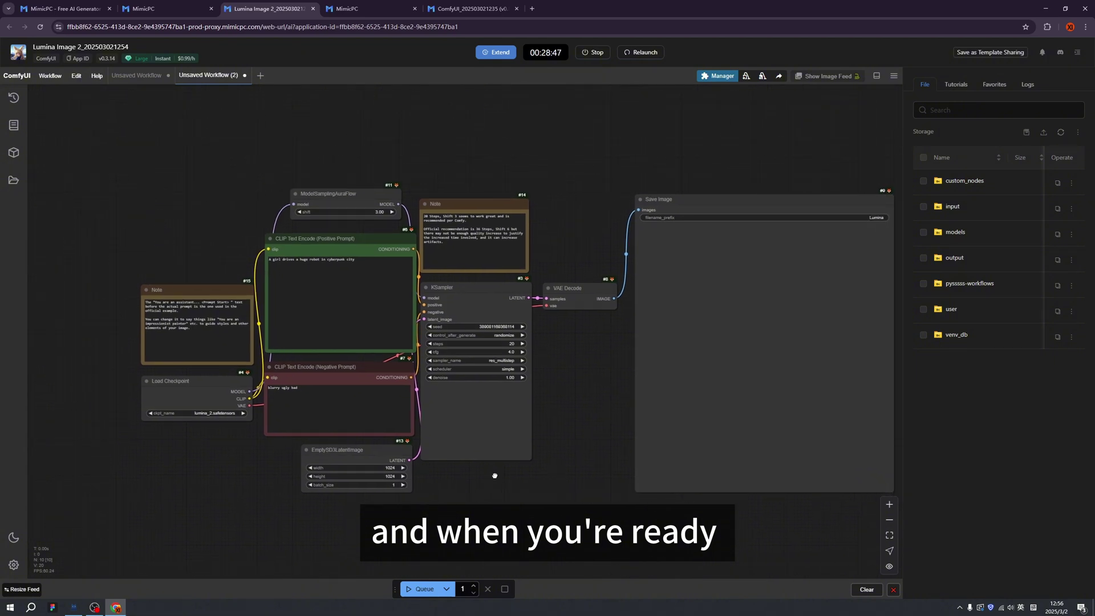
{"action": "scroll", "coordinate": [445, 399], "scroll_direction": "up", "scroll_amount": 2}
{"action": "left_click", "coordinate": [428, 589]}
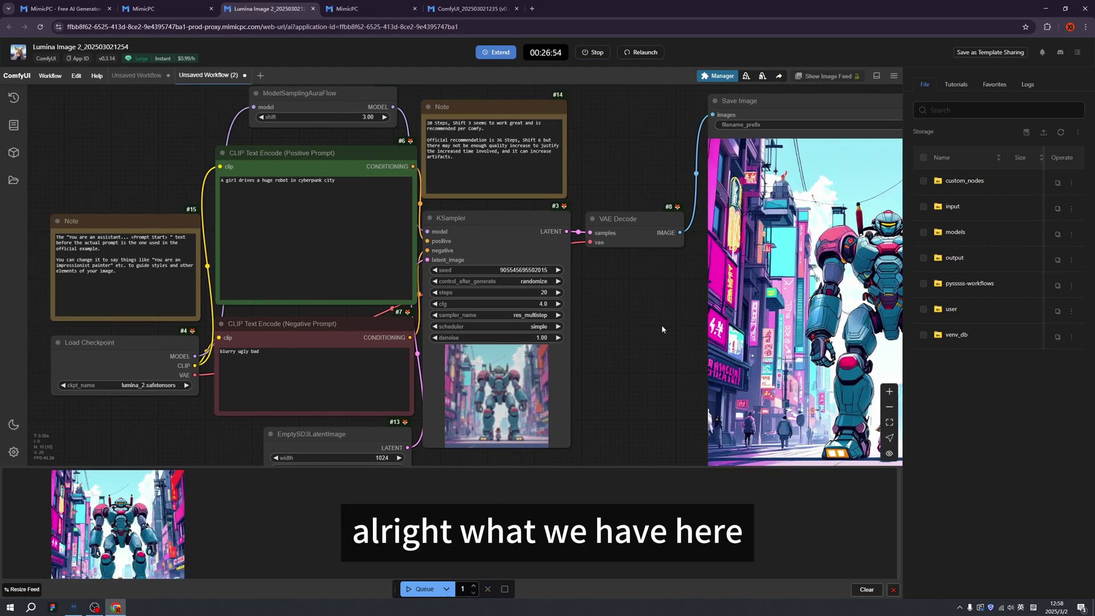
- Examine the generated robot image in the Save Image node and enlarge it from the image feed
{"action": "left_click_drag", "start_coordinate": [642, 299], "coordinate": [428, 320]}
{"action": "scroll", "coordinate": [428, 320], "scroll_direction": "down", "scroll_amount": 2}
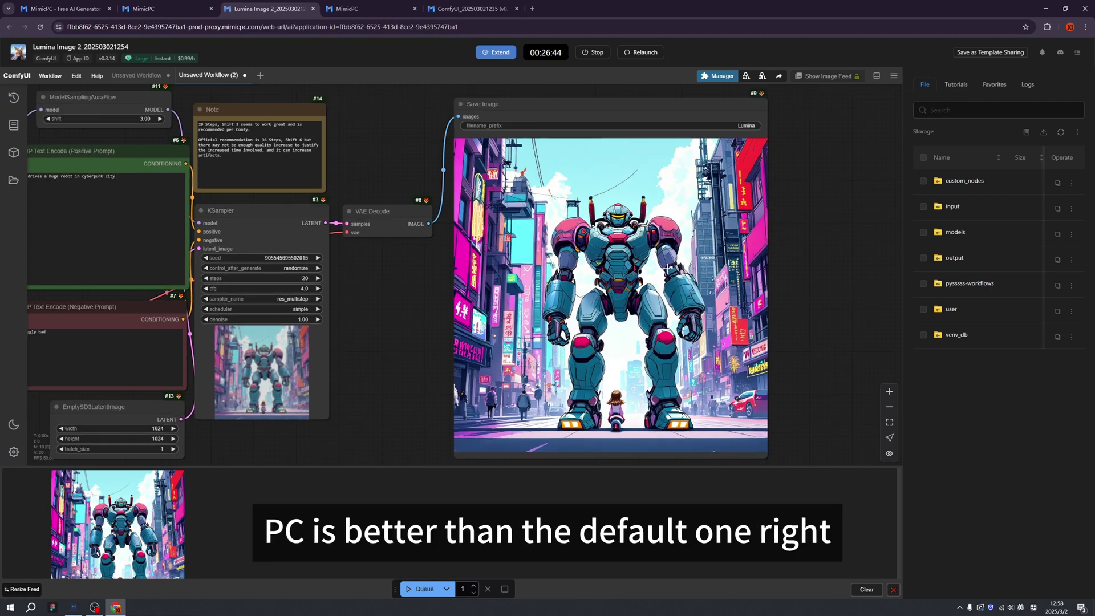
{"action": "left_click", "coordinate": [152, 513]}
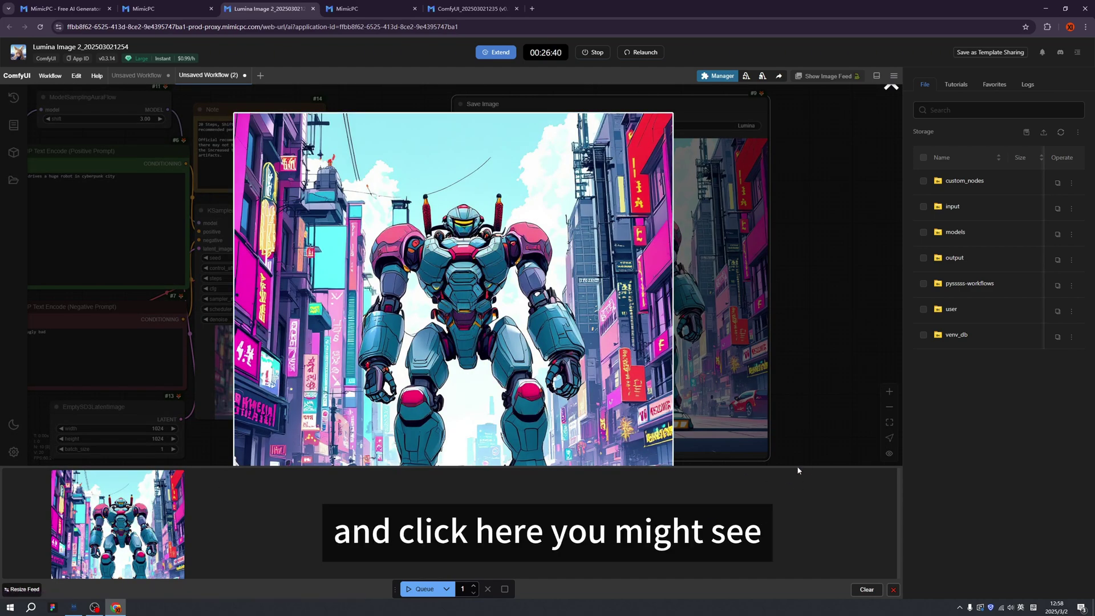
{"action": "mouse_move", "coordinate": [581, 262]}
{"action": "left_mouse_down"}
{"action": "mouse_move", "coordinate": [583, 278]}
{"action": "mouse_move", "coordinate": [565, 257]}
{"action": "left_mouse_up"}
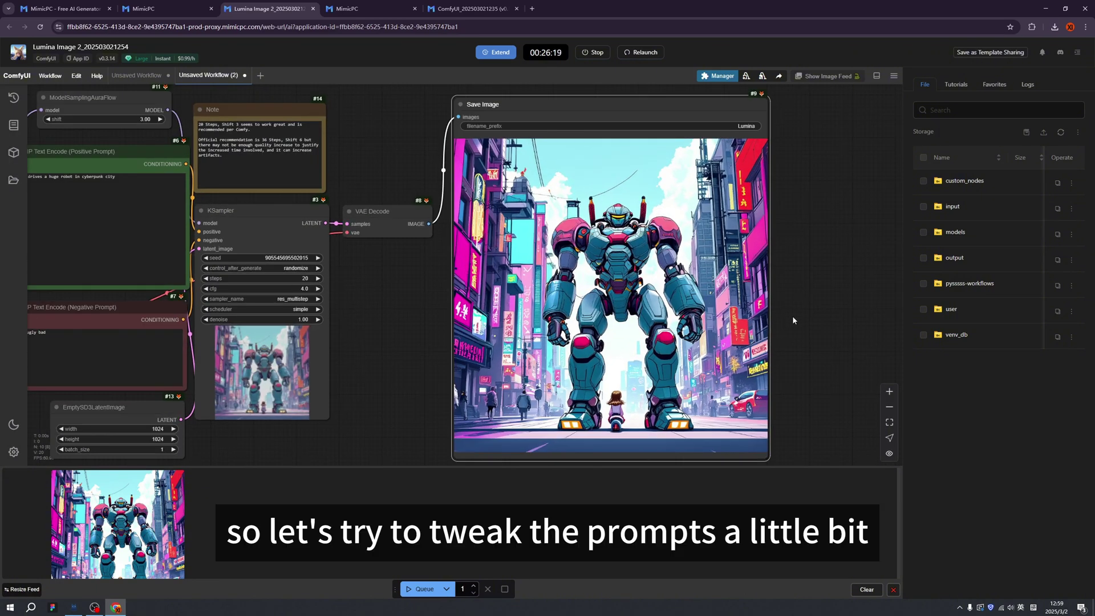
- Replace the positive prompt with a detailed one starting "Score_9, score_8_up, score_7_up, A 23-yo beauty with long, flowing white hair" and queue the generation
{"action": "scroll", "coordinate": [261, 216], "scroll_direction": "up", "scroll_amount": 1}
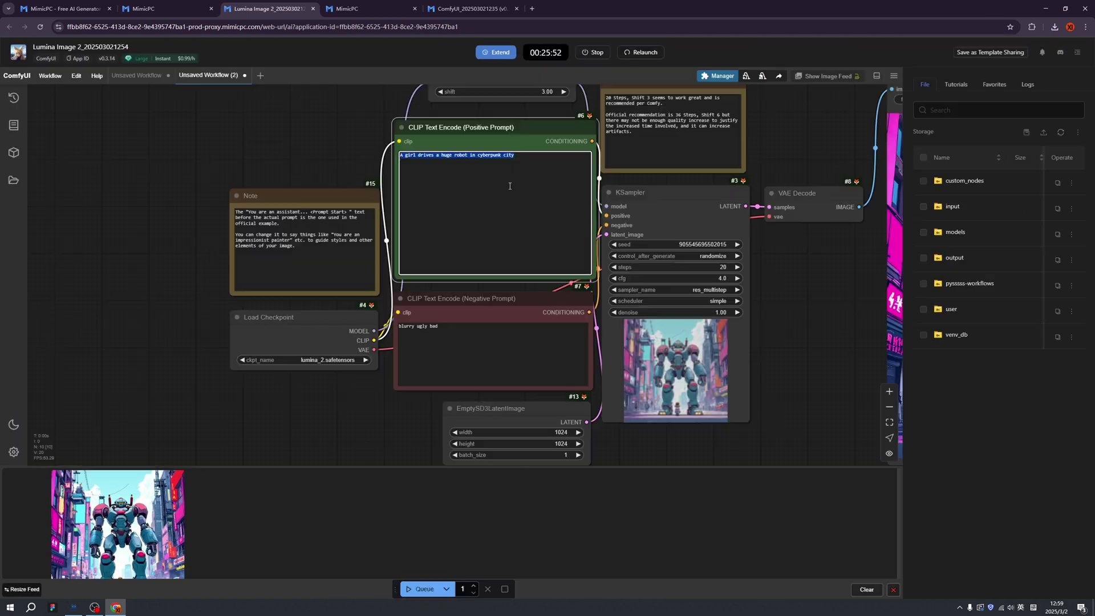
{"action": "left_click", "coordinate": [529, 183]}
{"action": "key", "text": "ctrl+a"}
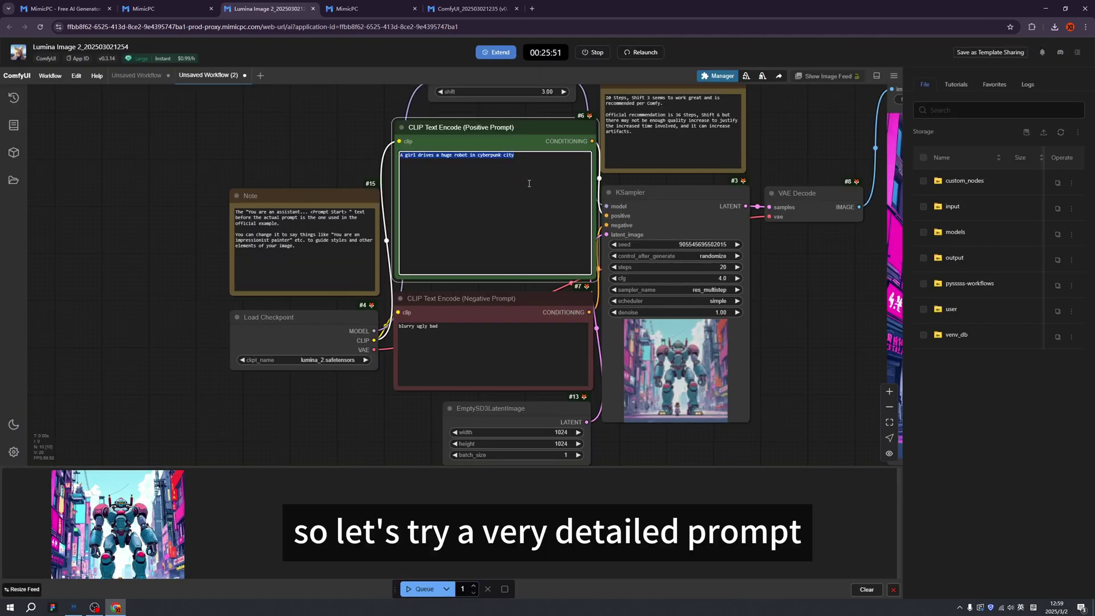
{"action": "type", "text": "Score_9, score_8_up, score_7_up, A 23-yo beauty with long, flowing white hair and piercing blue eyes stands solo on a rooftop, surrounded by the cityscape. She holds a sniper rifle with precision, her knee socks visible beneath her black armor. The cloudy sky above is dotted with snowflakes gently falling, casting a serene atmosphere. In the foreground, a skyscraper's railing provides a sense of depth. Dutch angle captures her gaze as she focuses on her target through the scope. Her hair appears to be glowing in the wind, while her headgear and strap add an air of protection. The background is blurred, with volumetric lighting accentuating her features. Movie special effects grade style."}
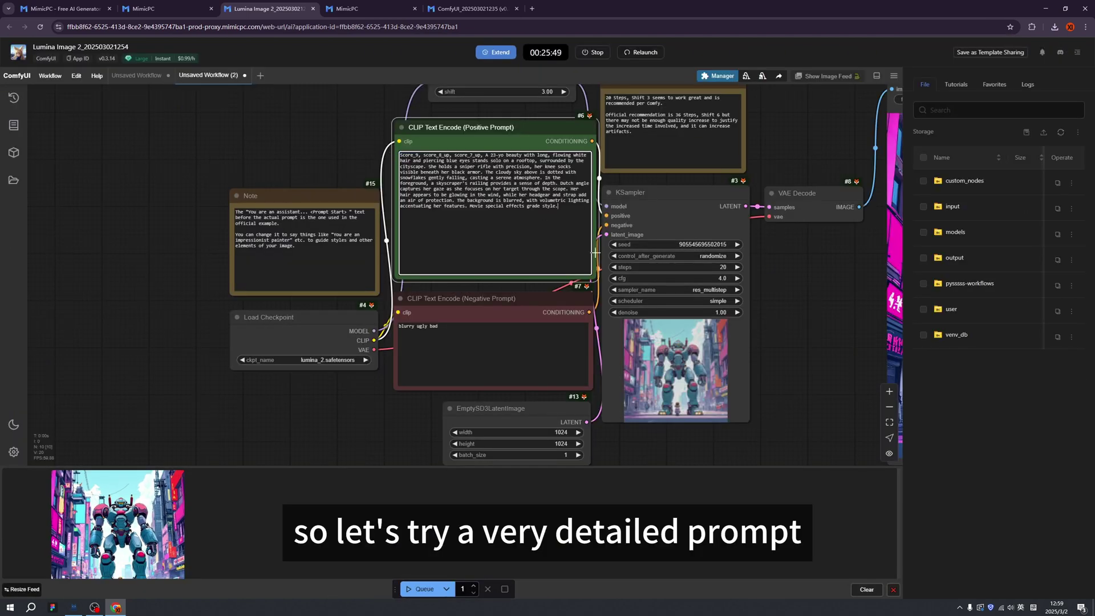
{"action": "left_click", "coordinate": [426, 590]}
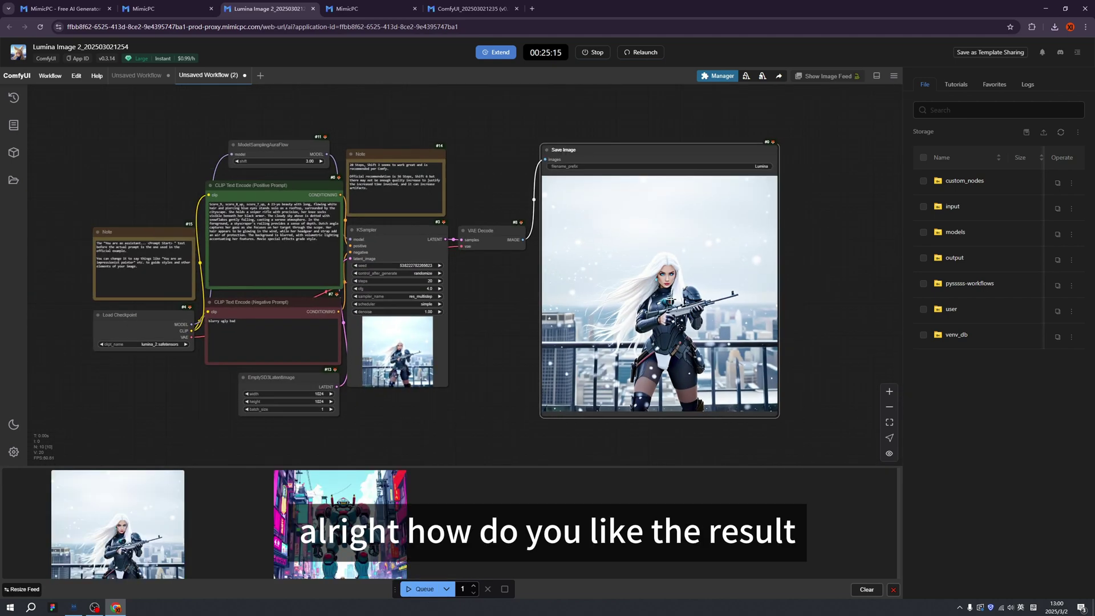
- Examine the generated white-haired sniper image and the workflow's checkpoint, prompt, latent image and KSampler nodes
{"action": "scroll", "coordinate": [672, 301], "scroll_direction": "up", "scroll_amount": 9}
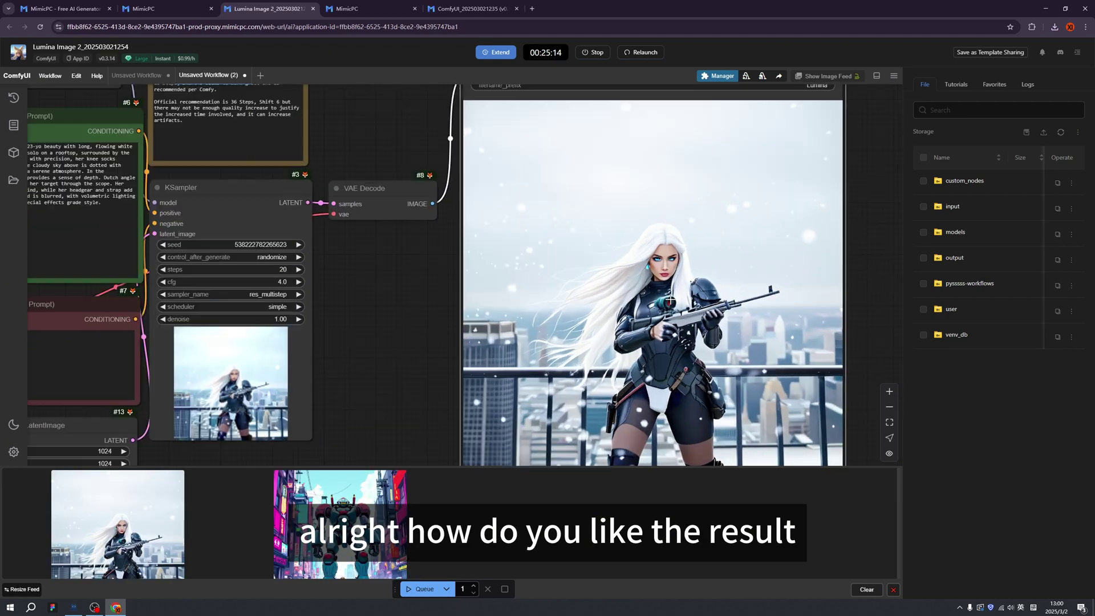
{"action": "scroll", "coordinate": [645, 278], "scroll_direction": "down", "scroll_amount": 10}
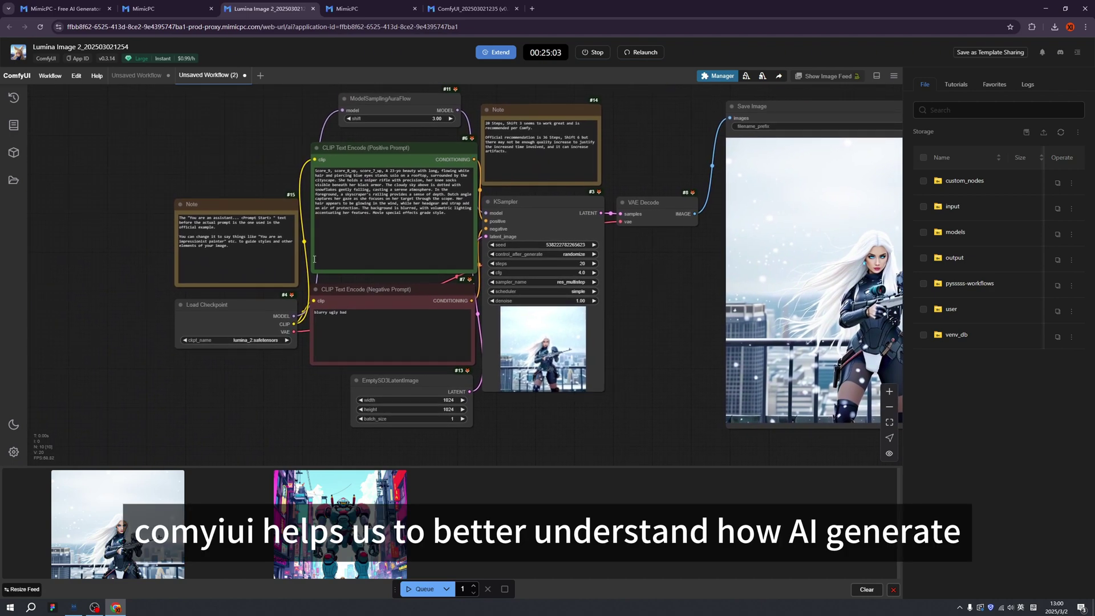
{"action": "scroll", "coordinate": [173, 262], "scroll_direction": "up", "scroll_amount": 2}
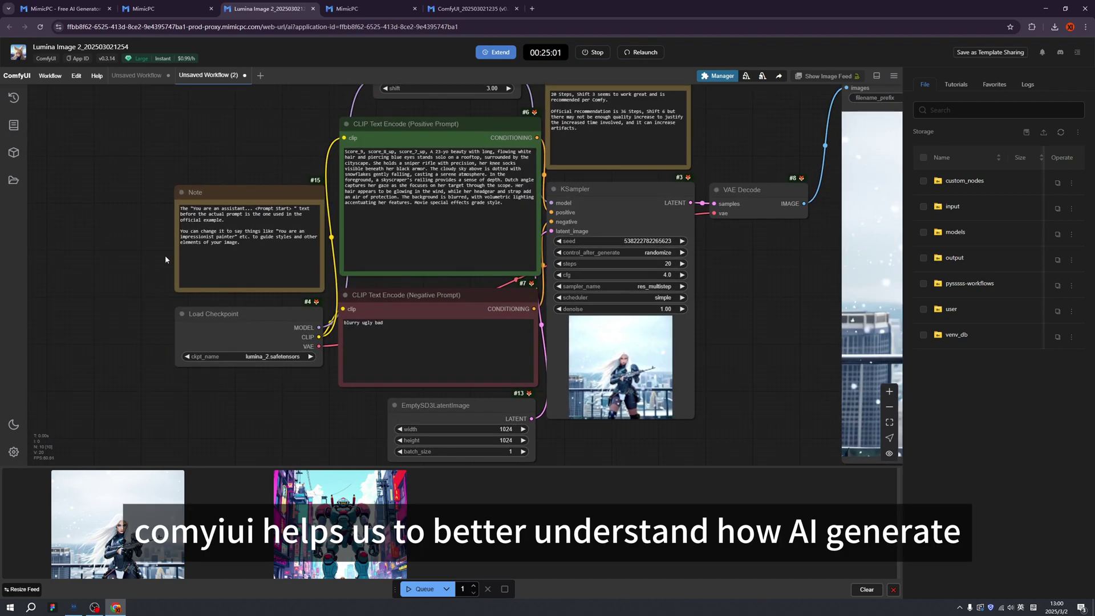
{"action": "left_click_drag", "start_coordinate": [151, 218], "coordinate": [116, 233]}
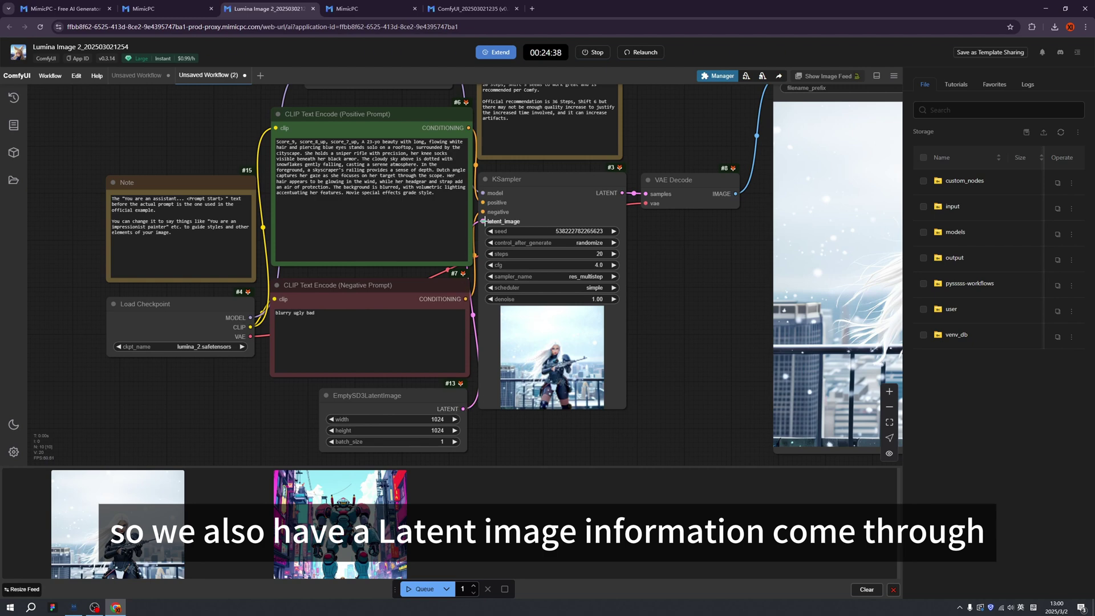
- Examine how the KSampler output passes through the VAE Decode node to the Save Image node
{"action": "scroll", "coordinate": [463, 277], "scroll_direction": "down", "scroll_amount": 3}
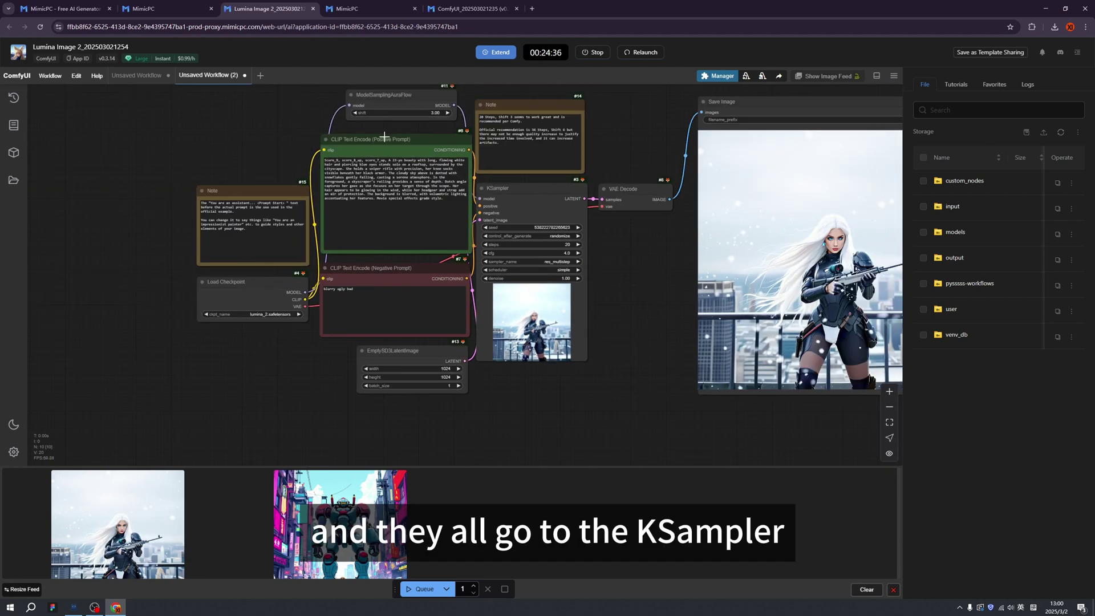
{"action": "scroll", "coordinate": [535, 221], "scroll_direction": "up", "scroll_amount": 5}
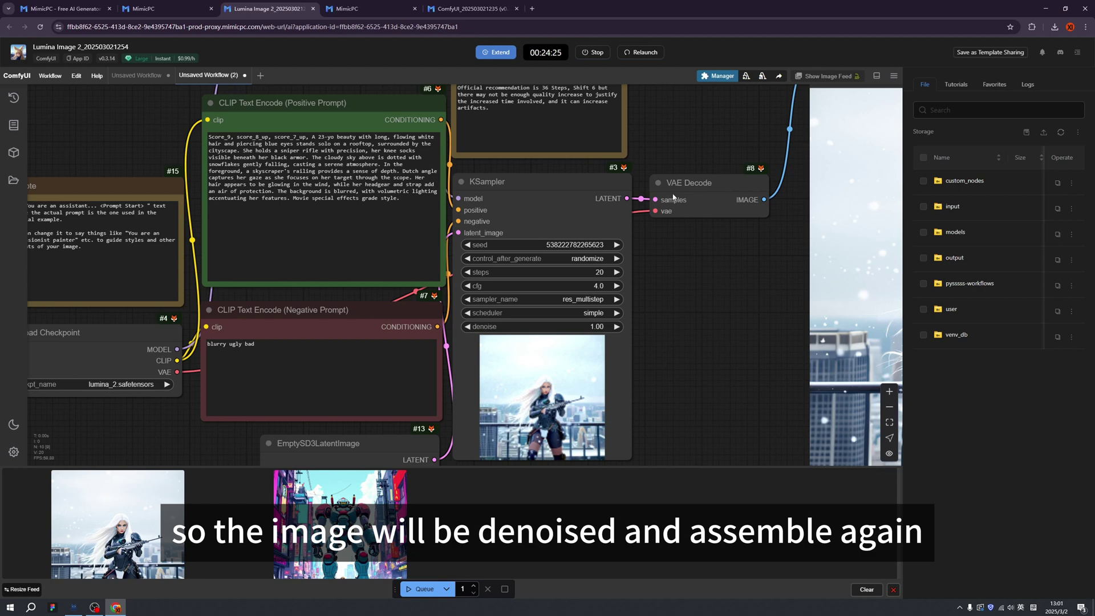
{"action": "scroll", "coordinate": [728, 230], "scroll_direction": "down", "scroll_amount": 2}
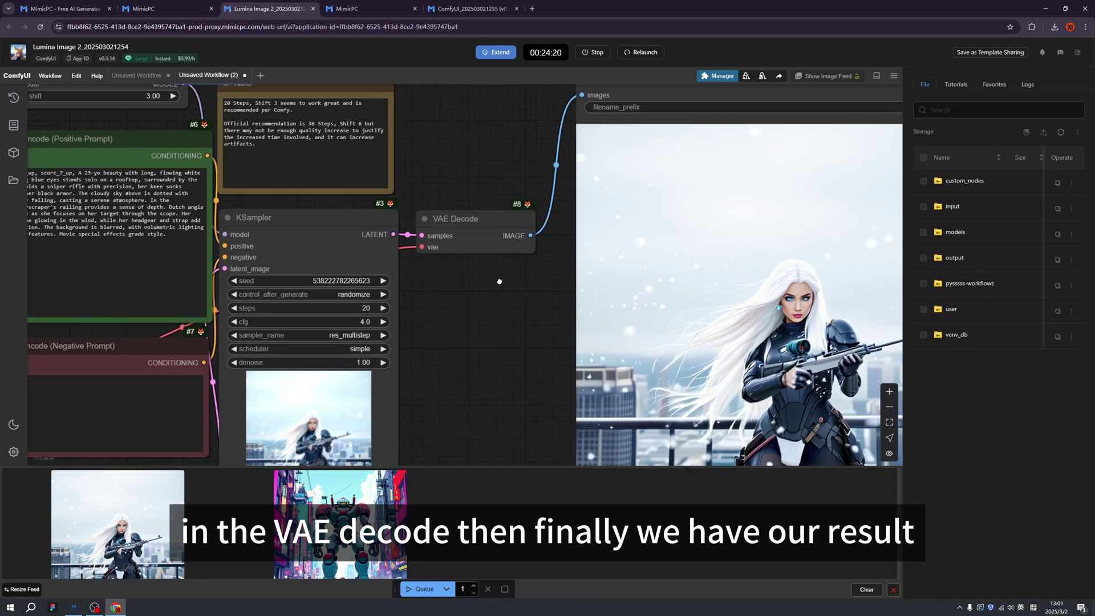
{"action": "left_click_drag", "start_coordinate": [728, 230], "coordinate": [534, 261]}
{"action": "scroll", "coordinate": [618, 283], "scroll_direction": "down", "scroll_amount": 2}
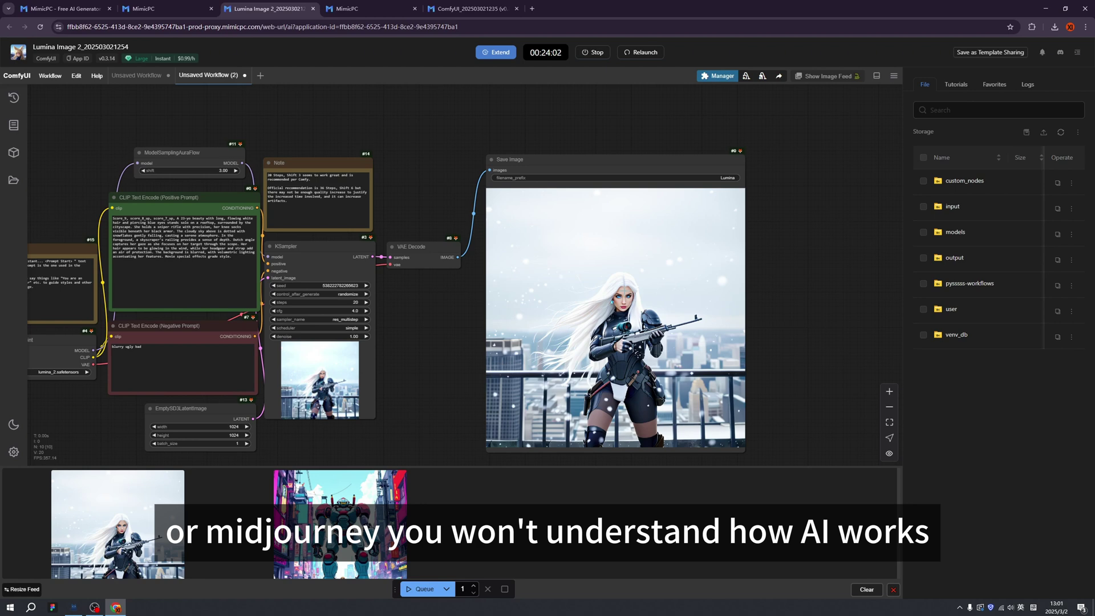
- Add a Load Image node to the Lumina workflow and move it above the Note beside the positive prompt
{"action": "left_click_drag", "start_coordinate": [404, 300], "coordinate": [608, 278]}
{"action": "right_click", "coordinate": [608, 279]}
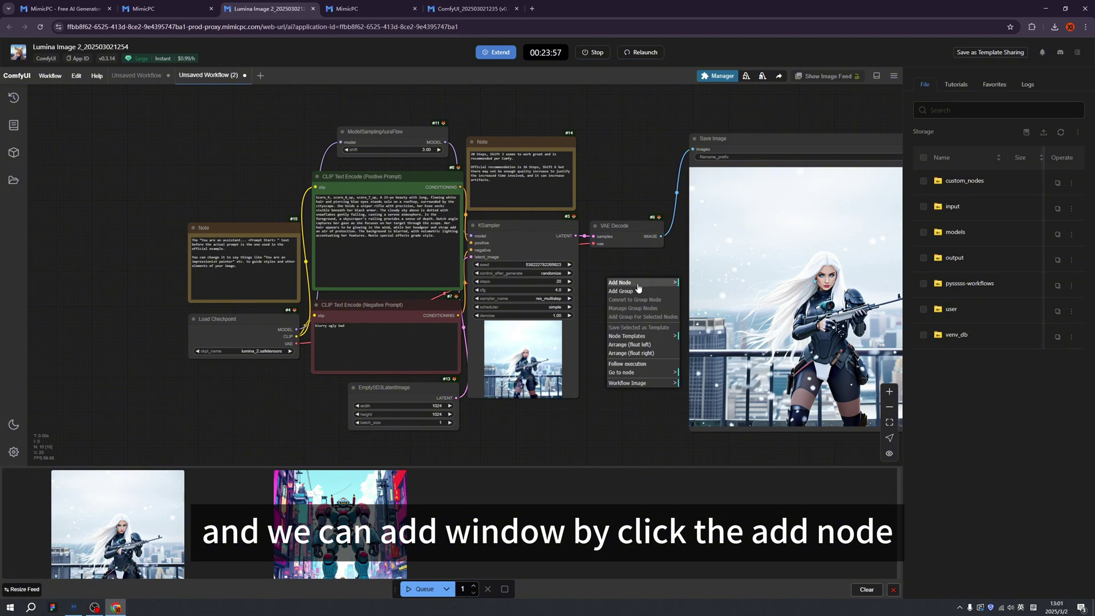
{"action": "left_click", "coordinate": [638, 283]}
{"action": "left_click", "coordinate": [690, 327]}
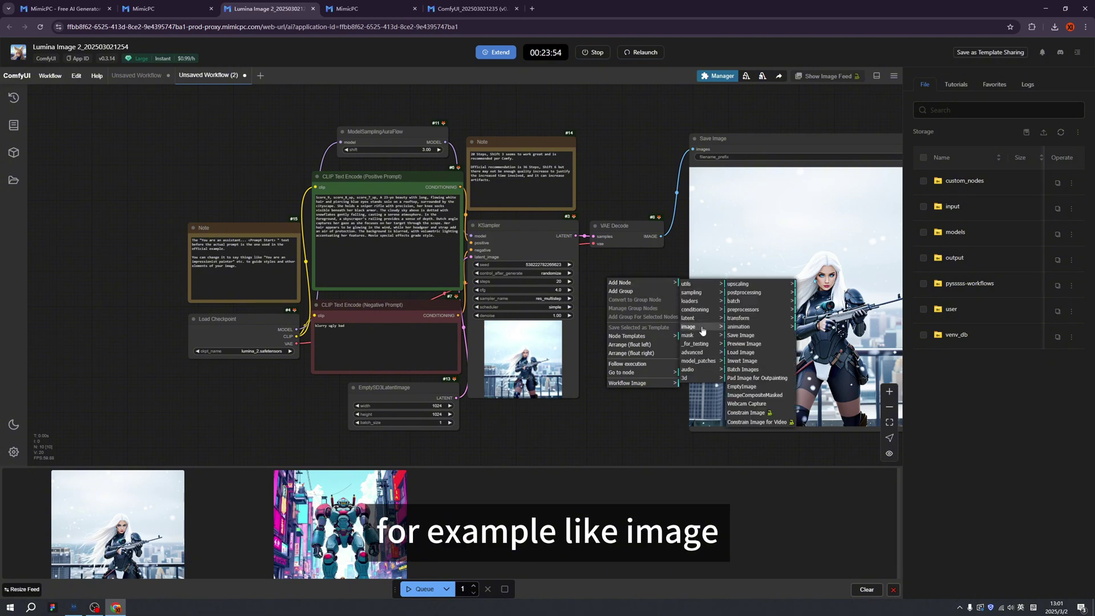
{"action": "left_click", "coordinate": [742, 353]}
{"action": "left_click_drag", "start_coordinate": [654, 287], "coordinate": [185, 161]}
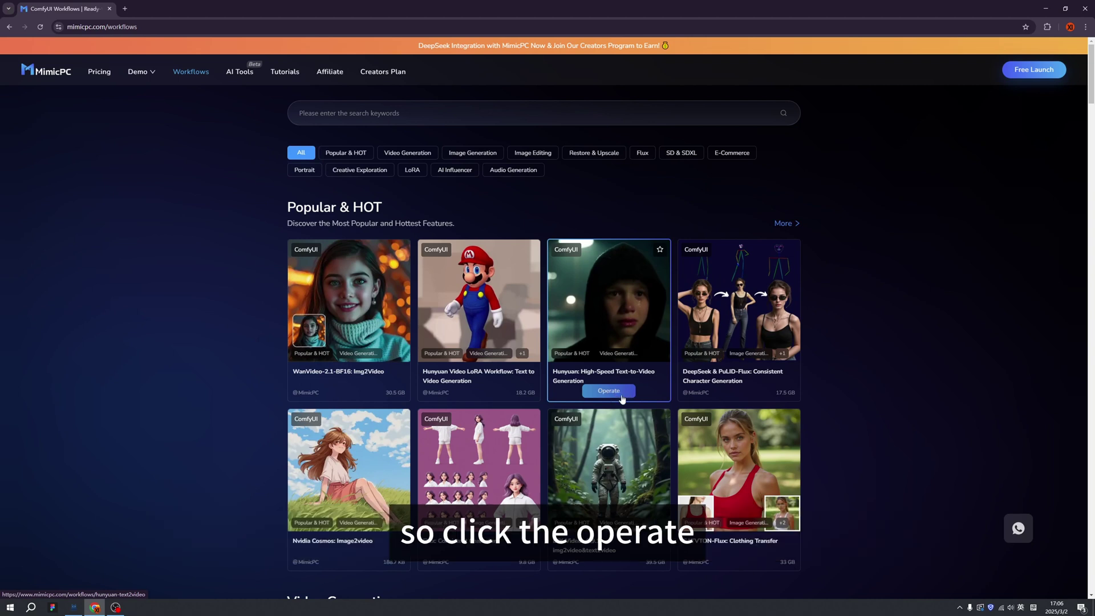
- Open the "Hunyuan: High-Speed Text-to-Video Generation" workflow, browse its preview gallery and start it
{"action": "left_click", "coordinate": [625, 393]}
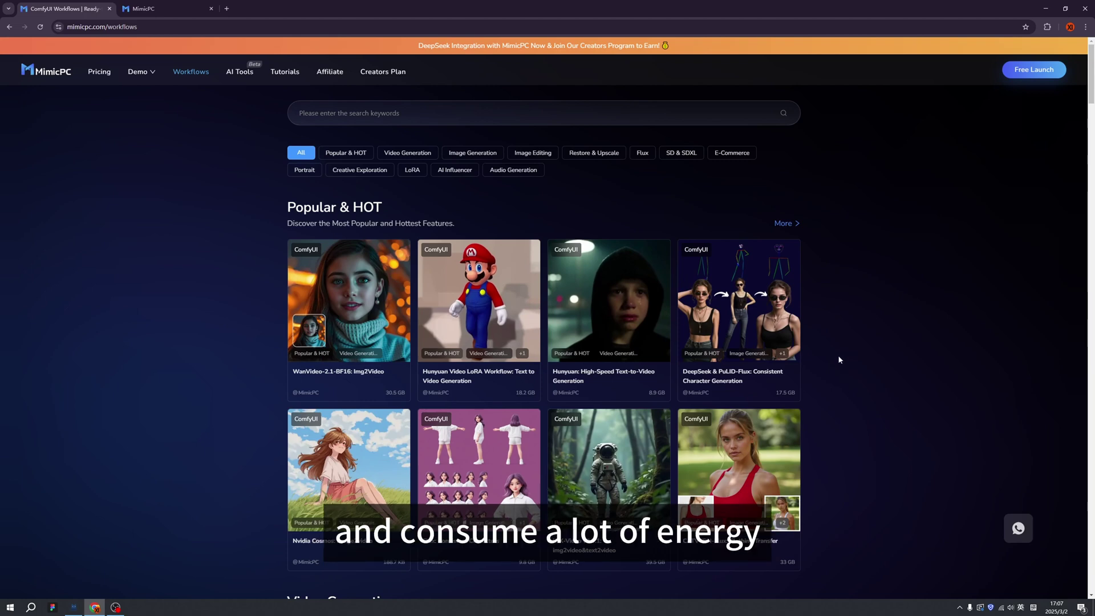
{"action": "left_click", "coordinate": [764, 319]}
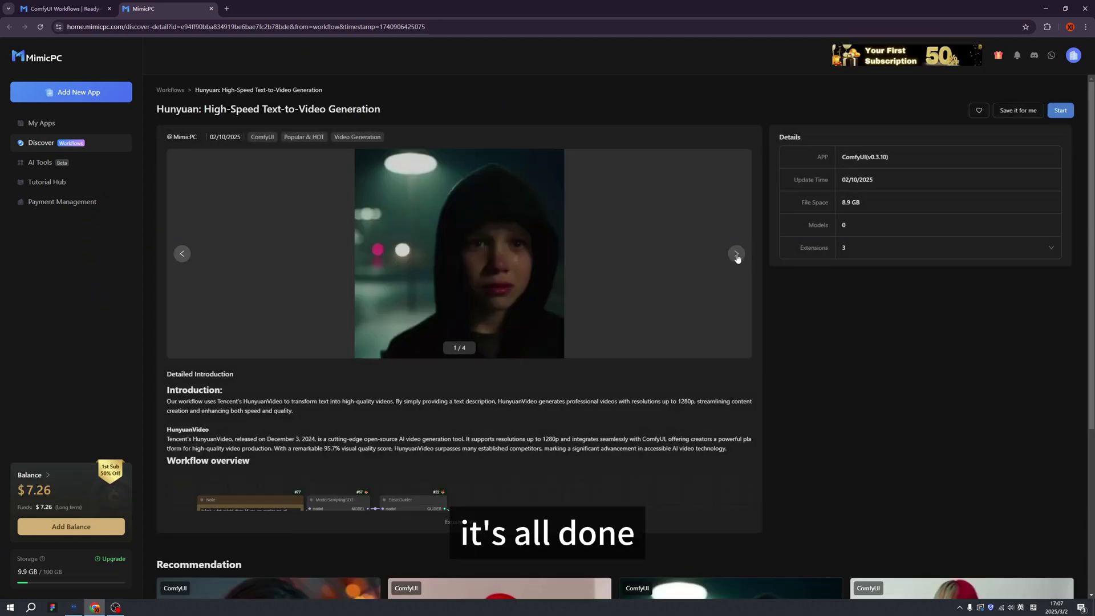
{"action": "left_click", "coordinate": [736, 256]}
{"action": "left_click", "coordinate": [1061, 112]}
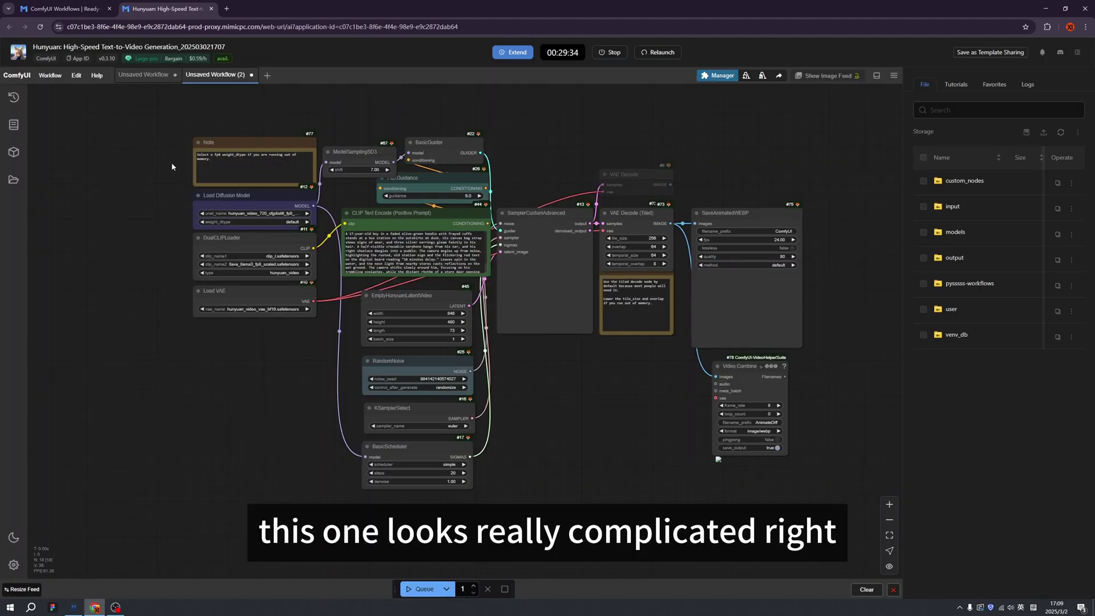
- Replace the Hunyuan workflow's positive prompt with the one starting "A 23-yo beauty with long, flowing white hair" and queue one generation
{"action": "scroll", "coordinate": [172, 165], "scroll_direction": "up", "scroll_amount": 10}
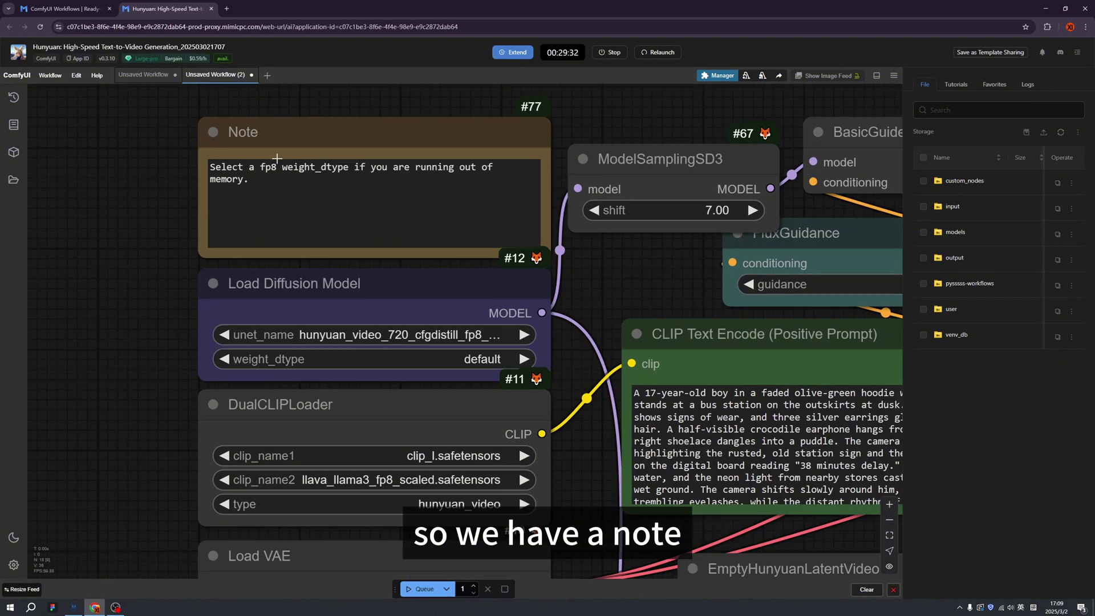
{"action": "scroll", "coordinate": [253, 202], "scroll_direction": "down", "scroll_amount": 1}
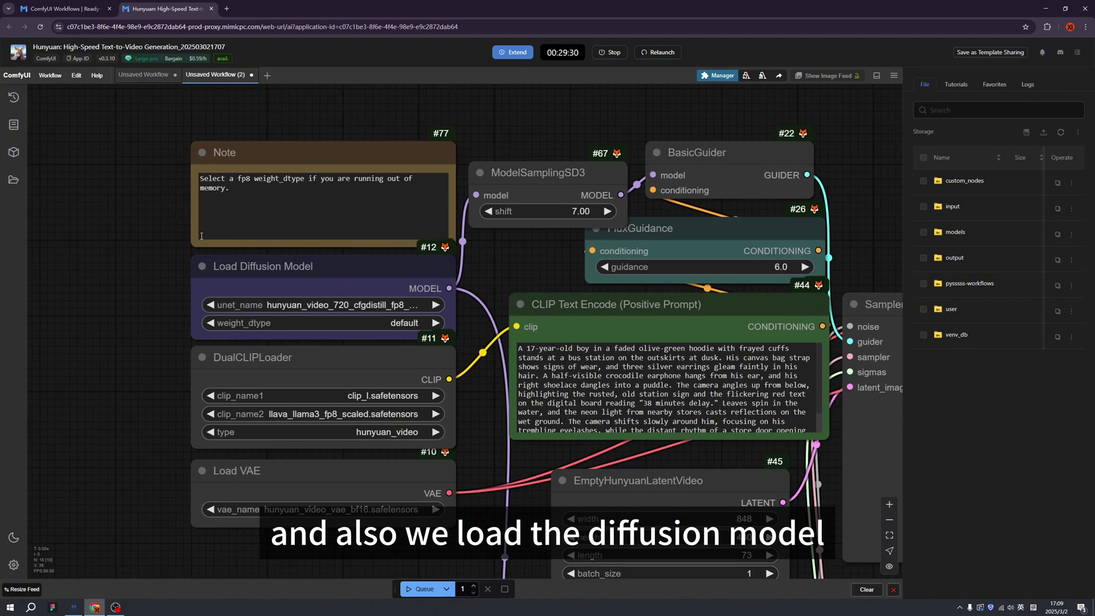
{"action": "scroll", "coordinate": [203, 283], "scroll_direction": "up", "scroll_amount": 1}
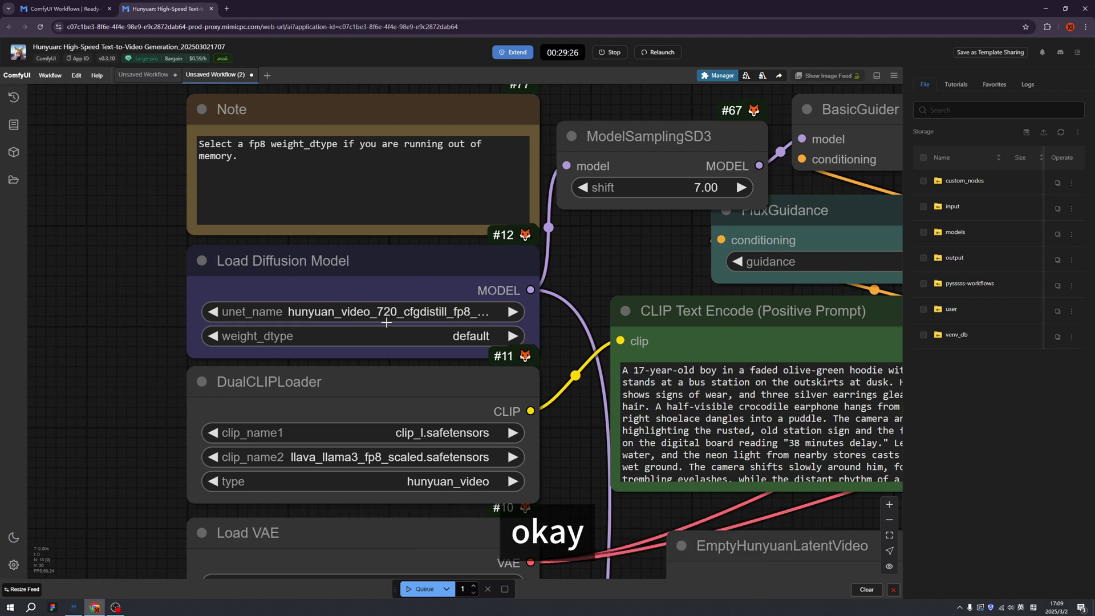
{"action": "scroll", "coordinate": [388, 318], "scroll_direction": "down", "scroll_amount": 3}
{"action": "left_click_drag", "start_coordinate": [662, 307], "coordinate": [529, 270]}
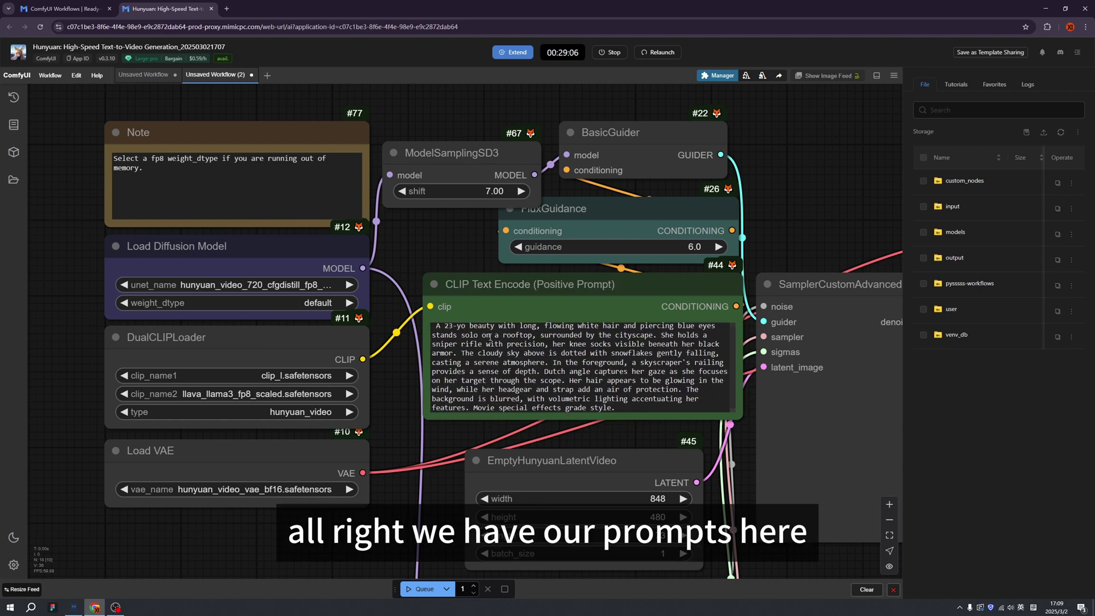
{"action": "scroll", "coordinate": [394, 362], "scroll_direction": "down", "scroll_amount": 3}
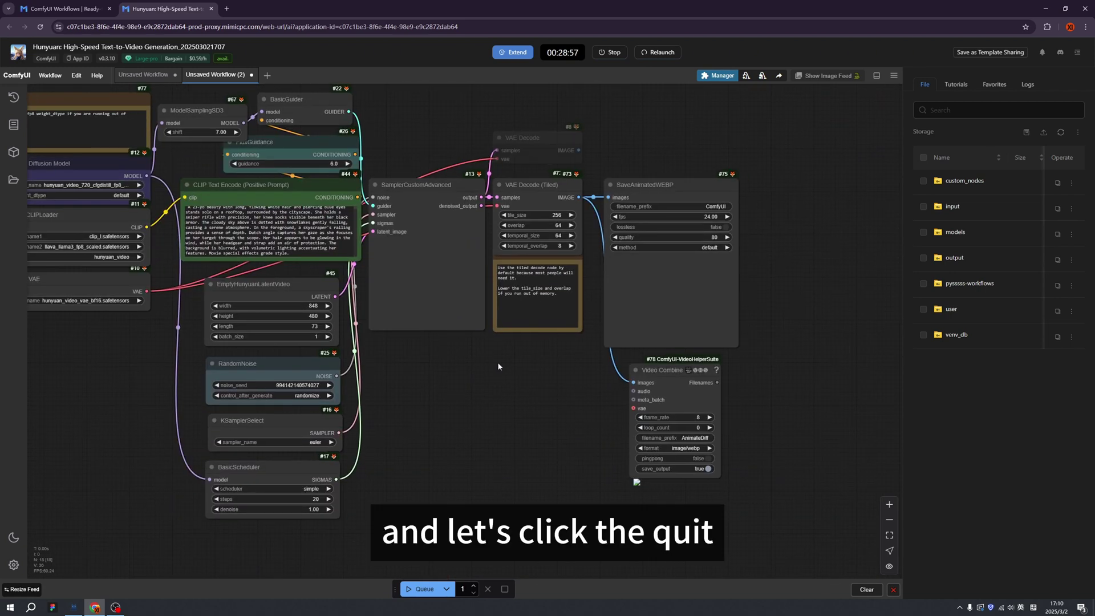
{"action": "left_click", "coordinate": [433, 583]}
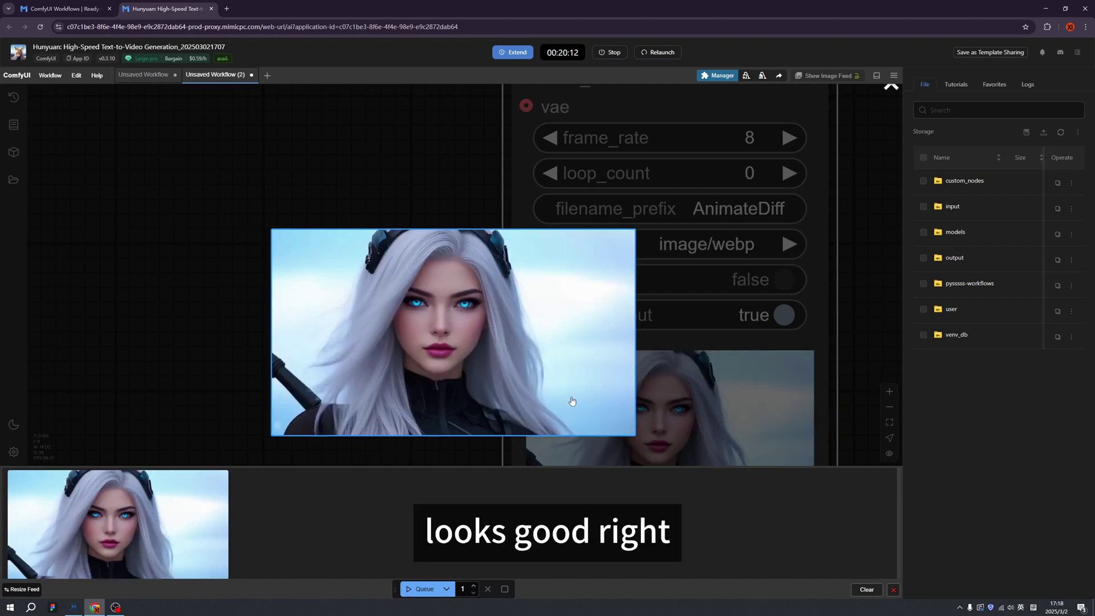
- Download the generated white-haired sniper video from its enlarged preview as a WebP file
{"action": "right_click", "coordinate": [552, 314]}
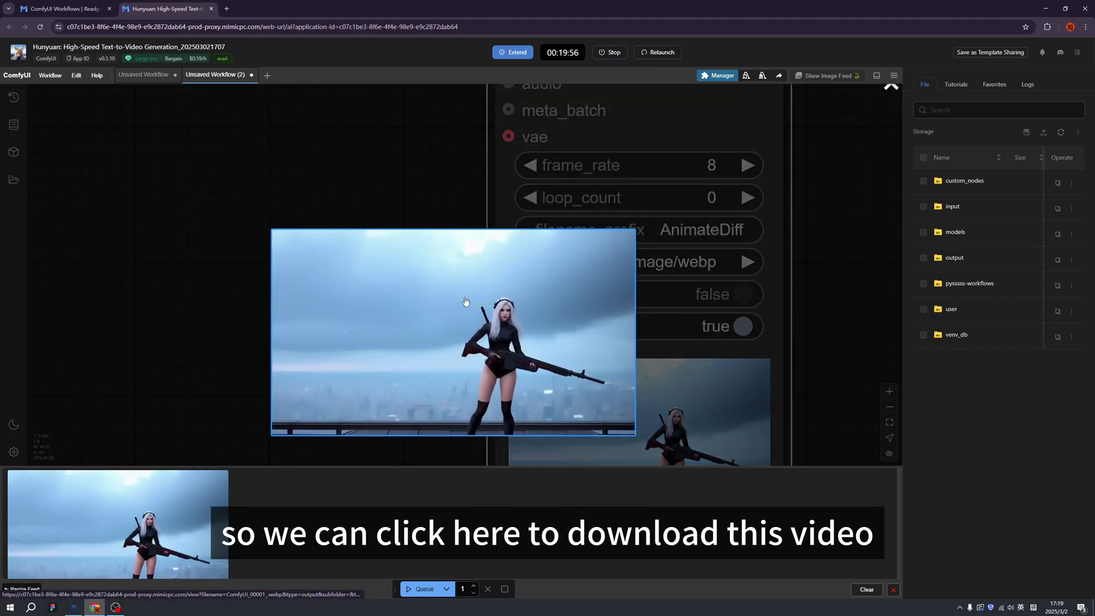
{"action": "right_click", "coordinate": [463, 298]}
{"action": "left_click", "coordinate": [506, 415]}
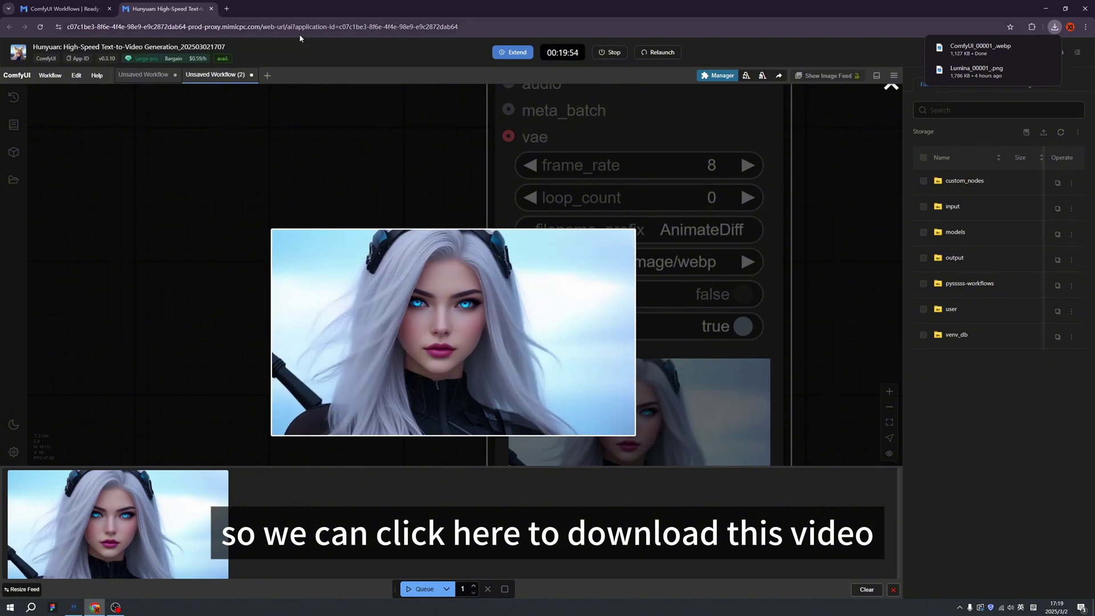
- Cycle through the Video Combine node's output formats and set the format to video/h265-mp4
{"action": "scroll", "coordinate": [756, 295], "scroll_direction": "down", "scroll_amount": 4}
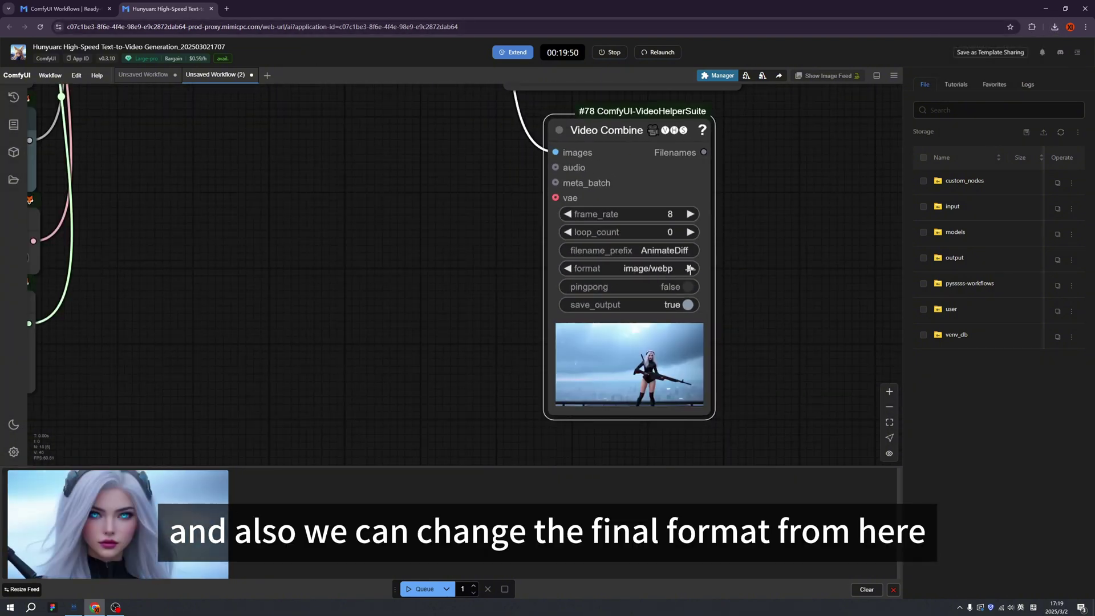
{"action": "left_click", "coordinate": [691, 269]}
{"action": "left_click", "coordinate": [691, 269]}
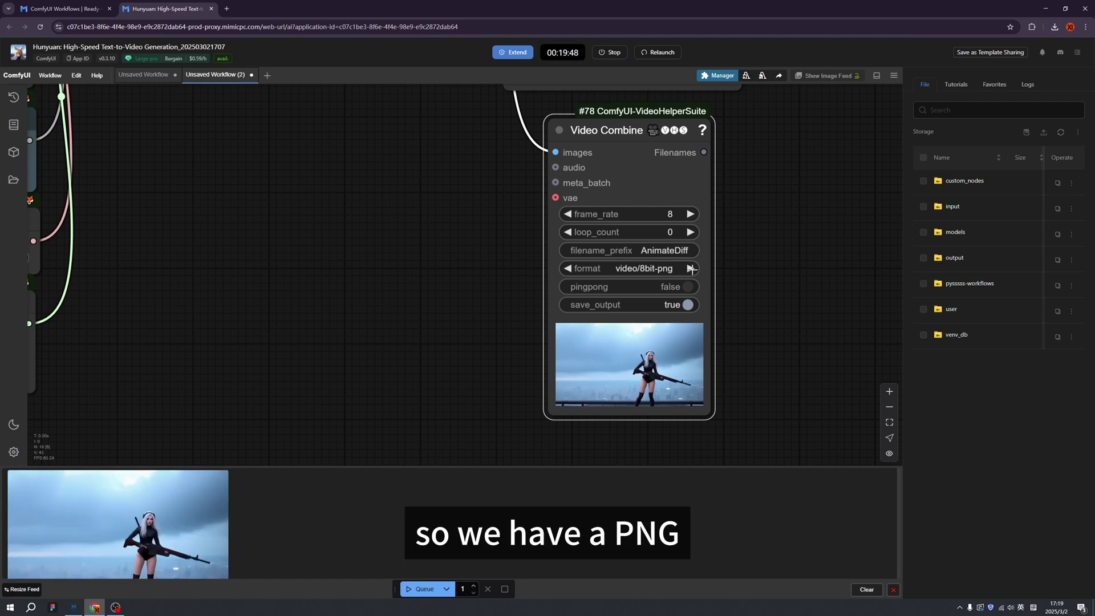
{"action": "left_click", "coordinate": [690, 269]}
{"action": "left_click", "coordinate": [691, 269]}
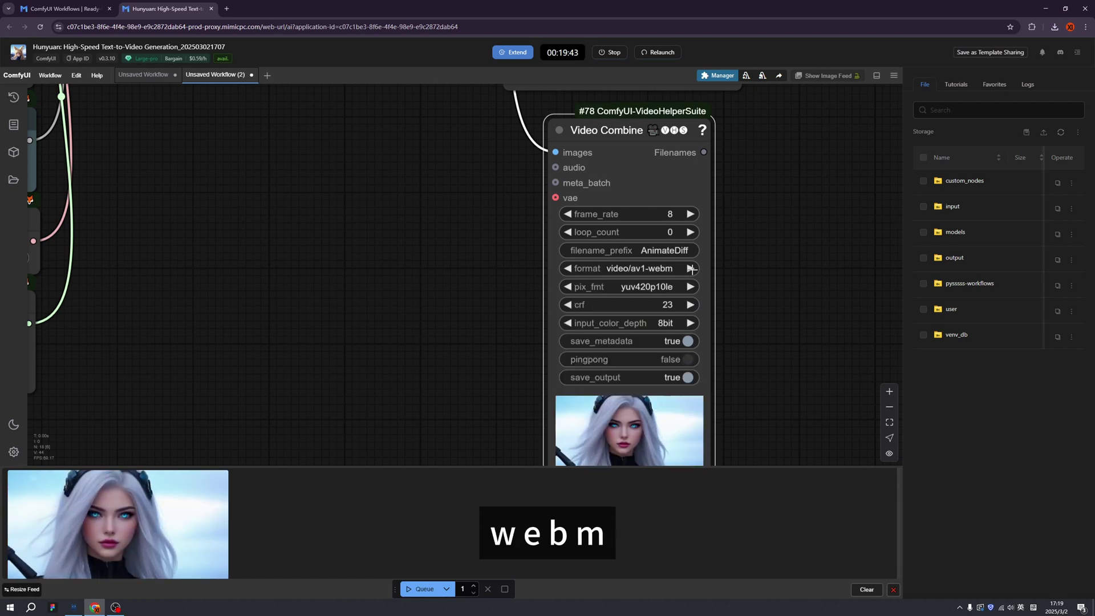
{"action": "left_click", "coordinate": [690, 269]}
{"action": "left_click", "coordinate": [691, 269]}
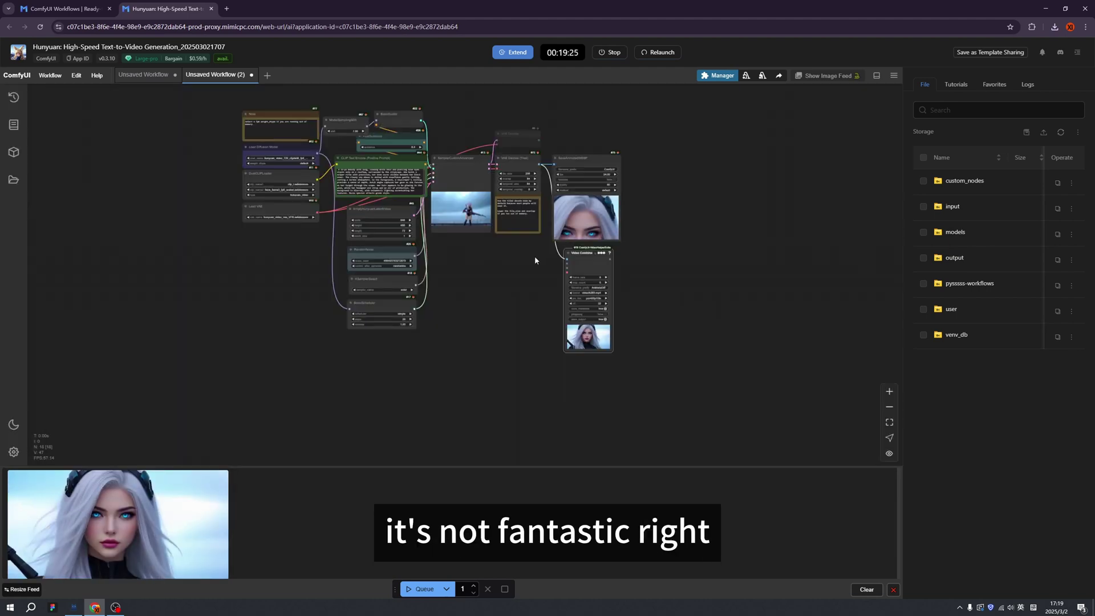
- Stop the running Hunyuan text-to-video session and confirm the shutdown
{"action": "scroll", "coordinate": [573, 275], "scroll_direction": "up", "scroll_amount": 5}
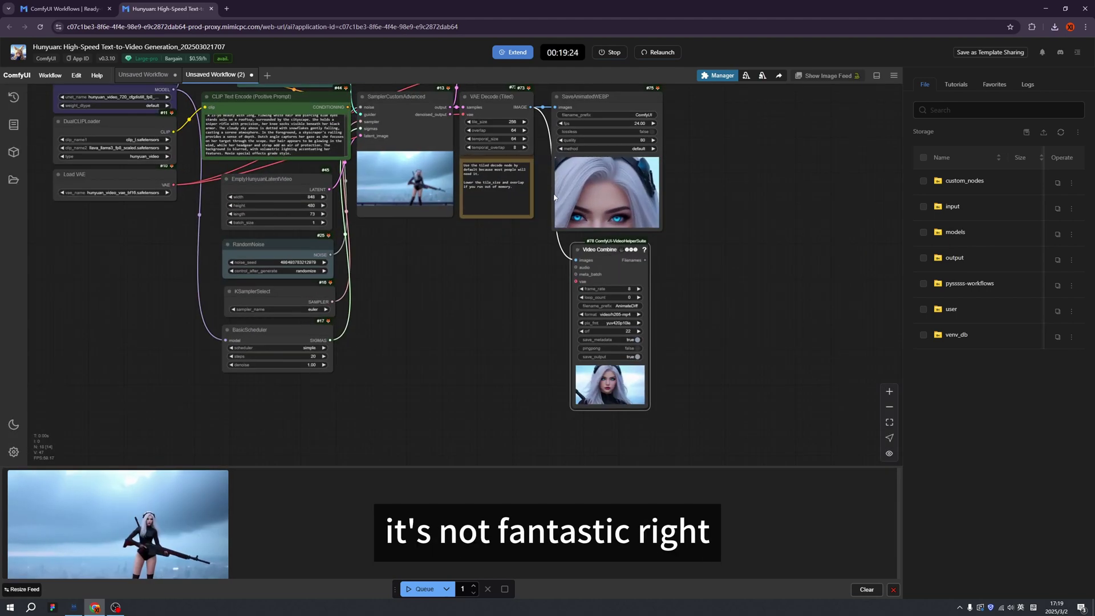
{"action": "left_click", "coordinate": [611, 54]}
{"action": "left_click", "coordinate": [616, 111]}
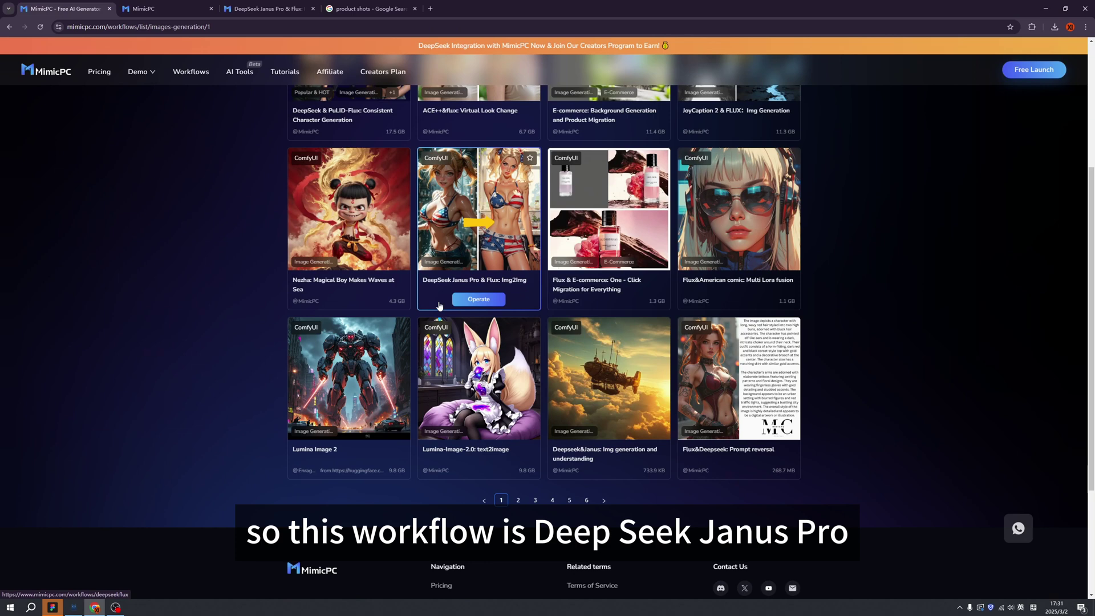
- Open the "DeepSeek Janus Pro & Flux: Img2Img" workflow page and switch to its running ComfyUI session
{"action": "left_click", "coordinate": [479, 300]}
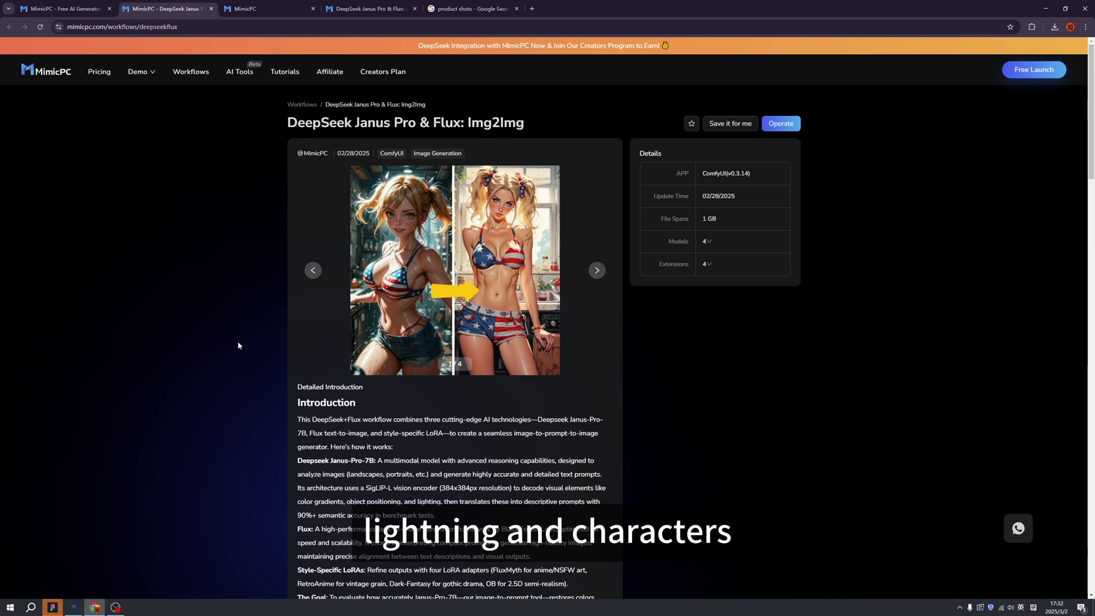
{"action": "left_click", "coordinate": [354, 6]}
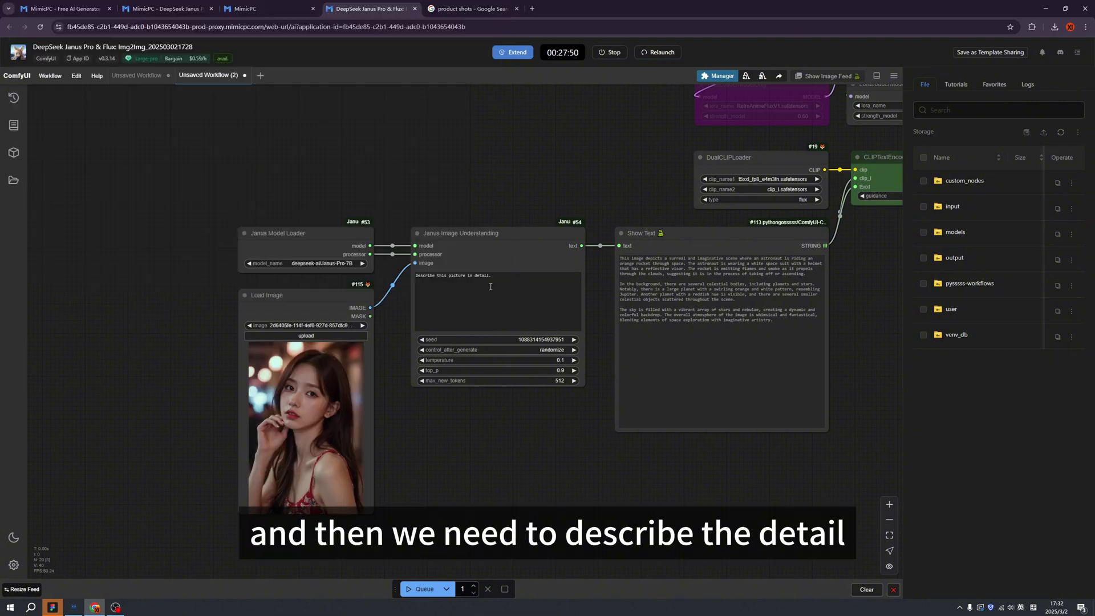
- Replace the Janus Image Understanding text with "a pretty girl posing in the street of Hongkong" and queue one generation
{"action": "left_click", "coordinate": [502, 291]}
{"action": "left_click_drag", "start_coordinate": [491, 276], "coordinate": [392, 284]}
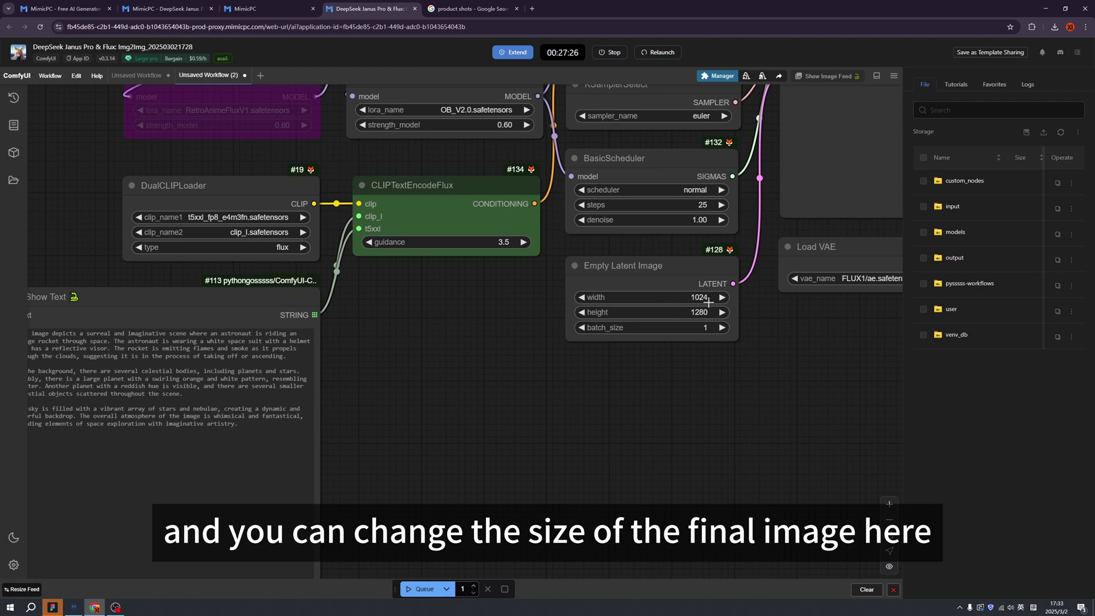
{"action": "scroll", "coordinate": [680, 355], "scroll_direction": "down", "scroll_amount": 8}
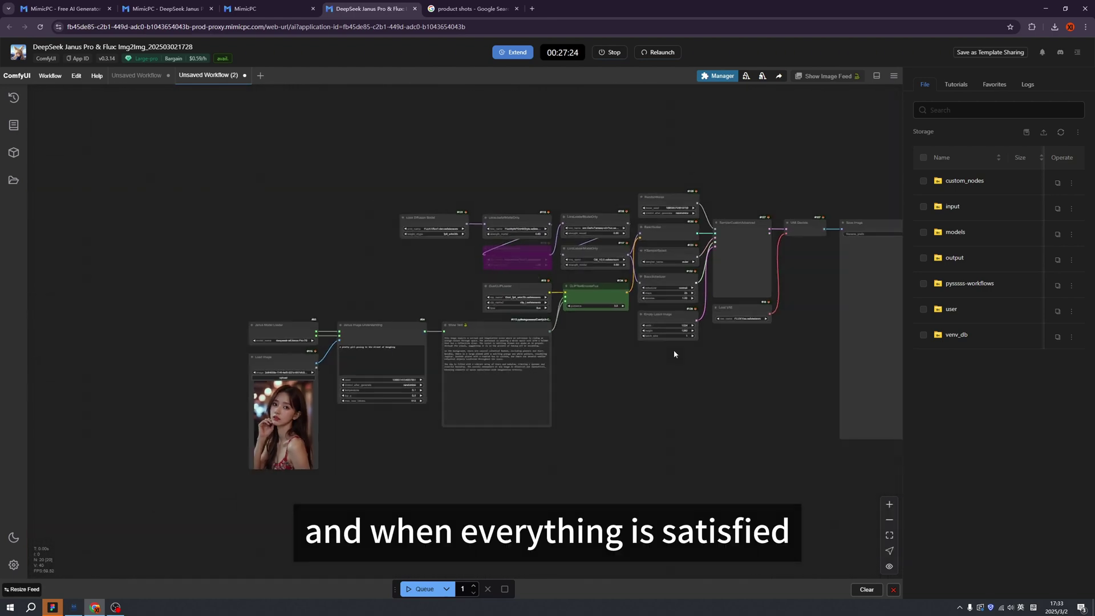
{"action": "scroll", "coordinate": [688, 345], "scroll_direction": "up", "scroll_amount": 1}
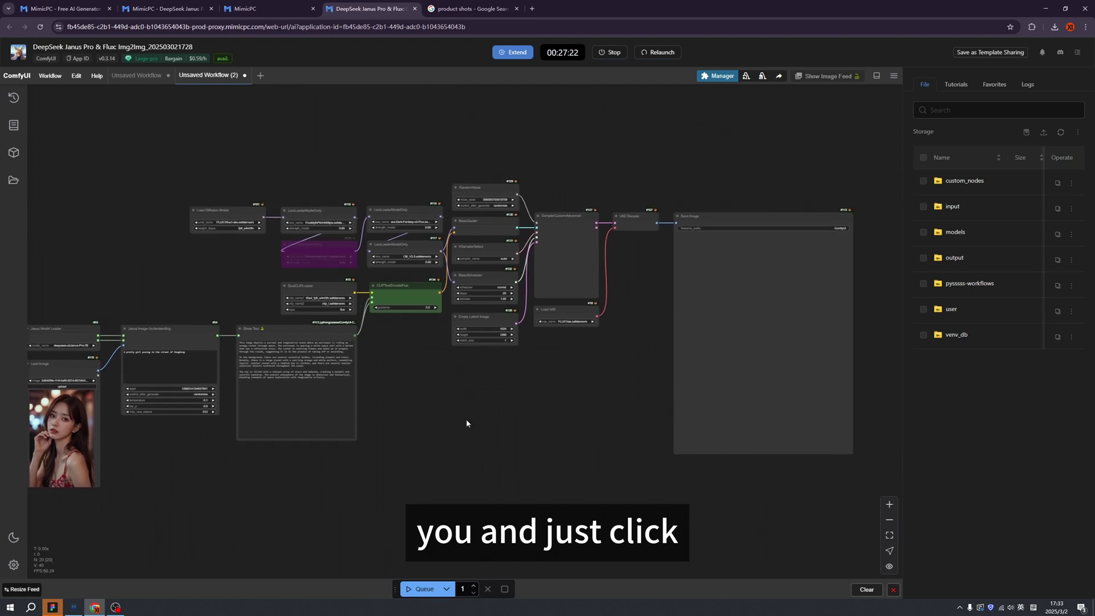
{"action": "left_click", "coordinate": [425, 590]}
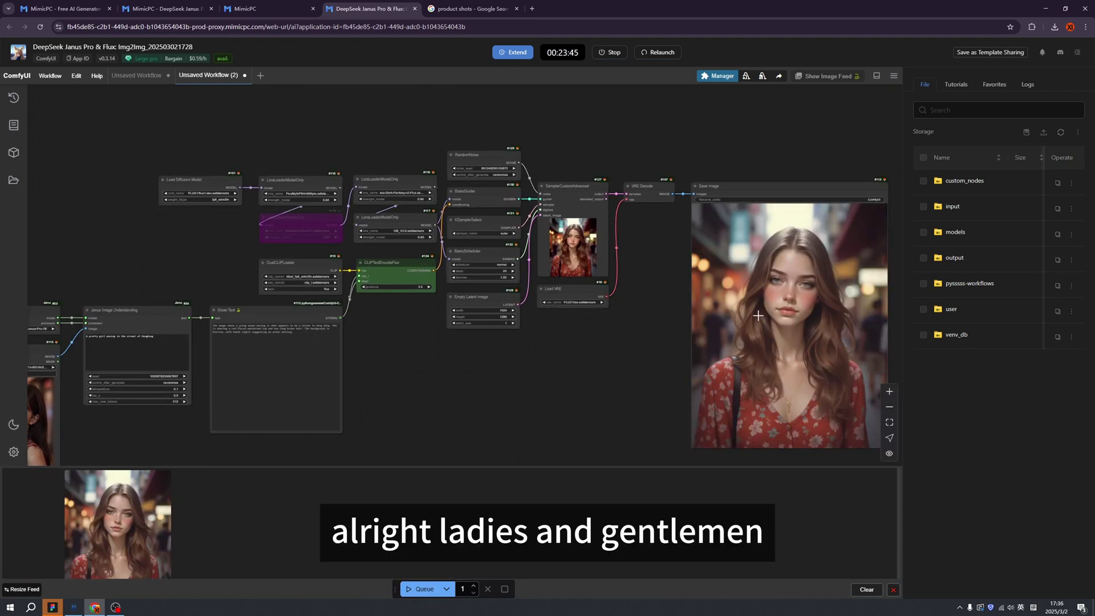
- Enlarge the generated portrait, compare it at full size with a reference photo, and return to the workflow canvas
{"action": "left_click", "coordinate": [770, 308]}
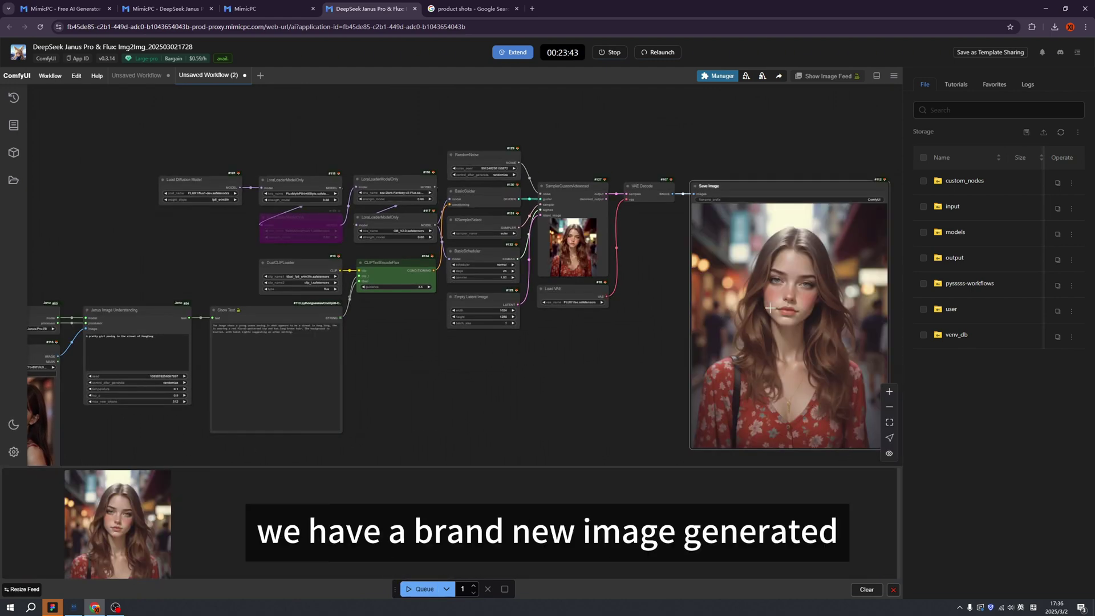
{"action": "left_click", "coordinate": [168, 504]}
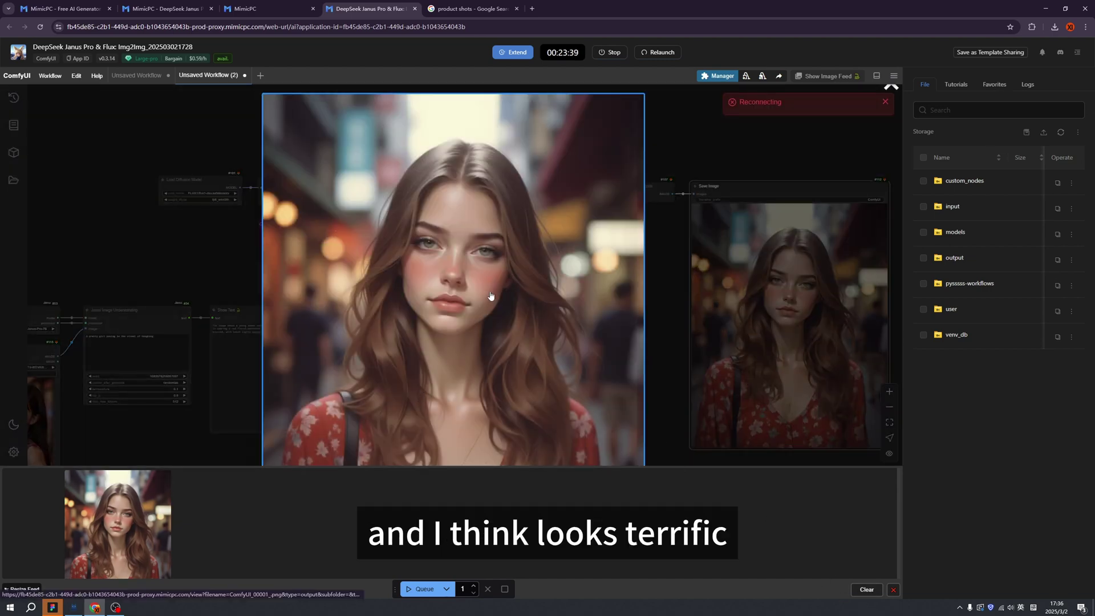
{"action": "left_click_drag", "start_coordinate": [489, 293], "coordinate": [510, 278]}
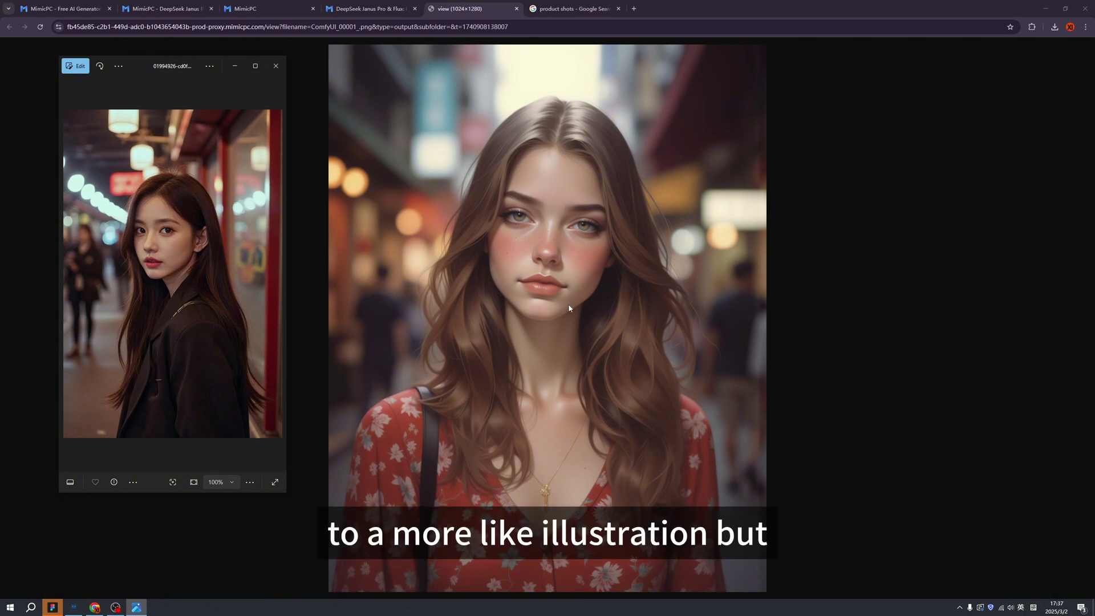
{"action": "left_click", "coordinate": [713, 290]}
{"action": "key", "text": "ctrl+shift+Tab"}
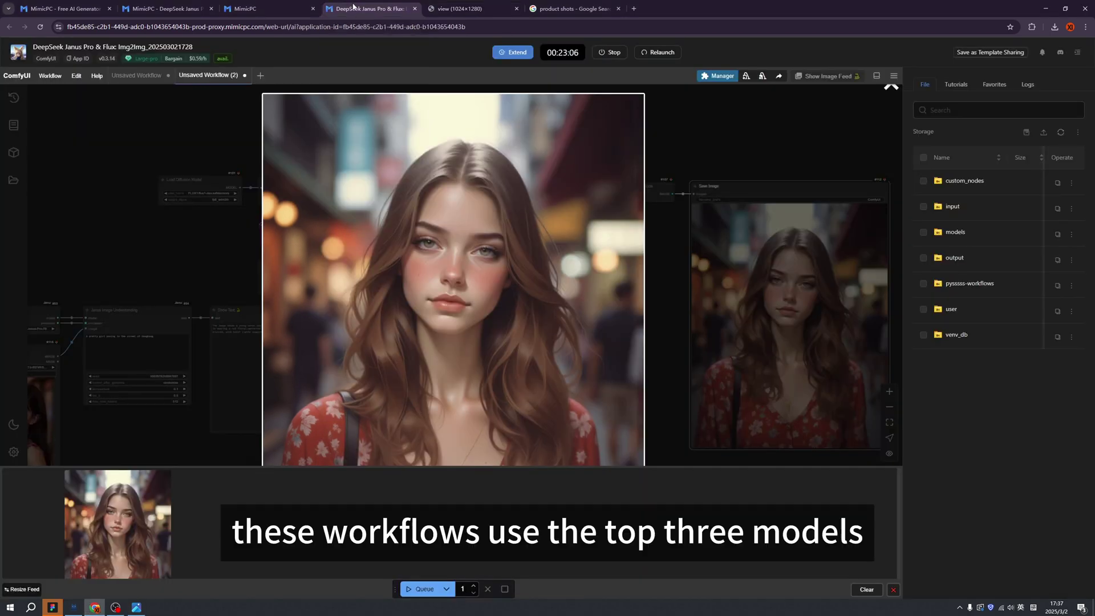
{"action": "left_click", "coordinate": [686, 128]}
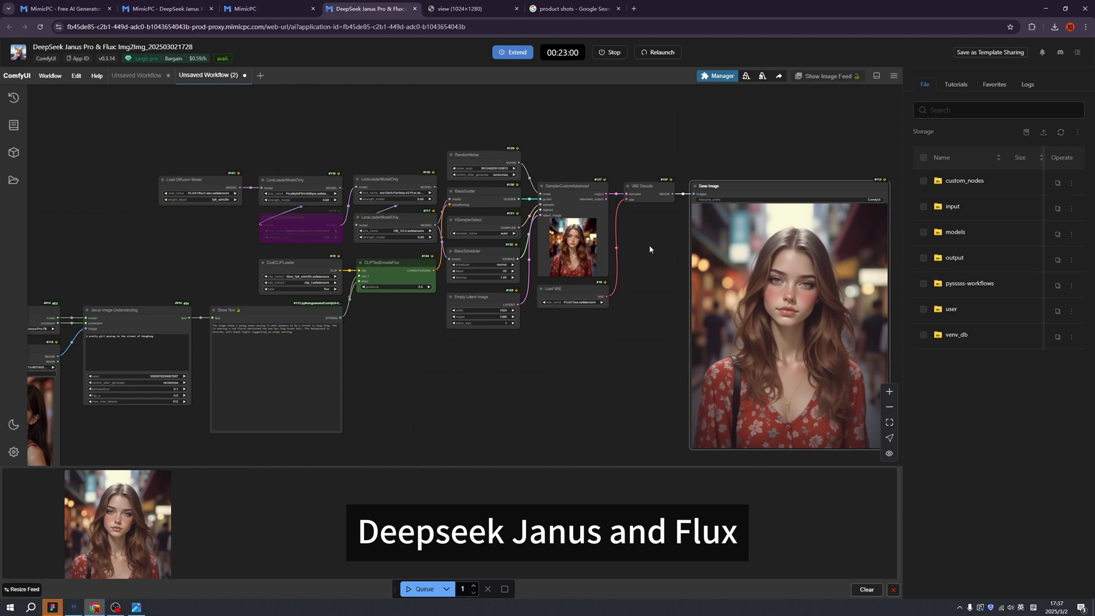
- Open the "Flux&American comic: Multi Lora fusion" workflow page, browse its sample images and launch the workflow
{"action": "left_click_drag", "start_coordinate": [650, 284], "coordinate": [552, 289]}
{"action": "scroll", "coordinate": [788, 279], "scroll_direction": "up", "scroll_amount": 3}
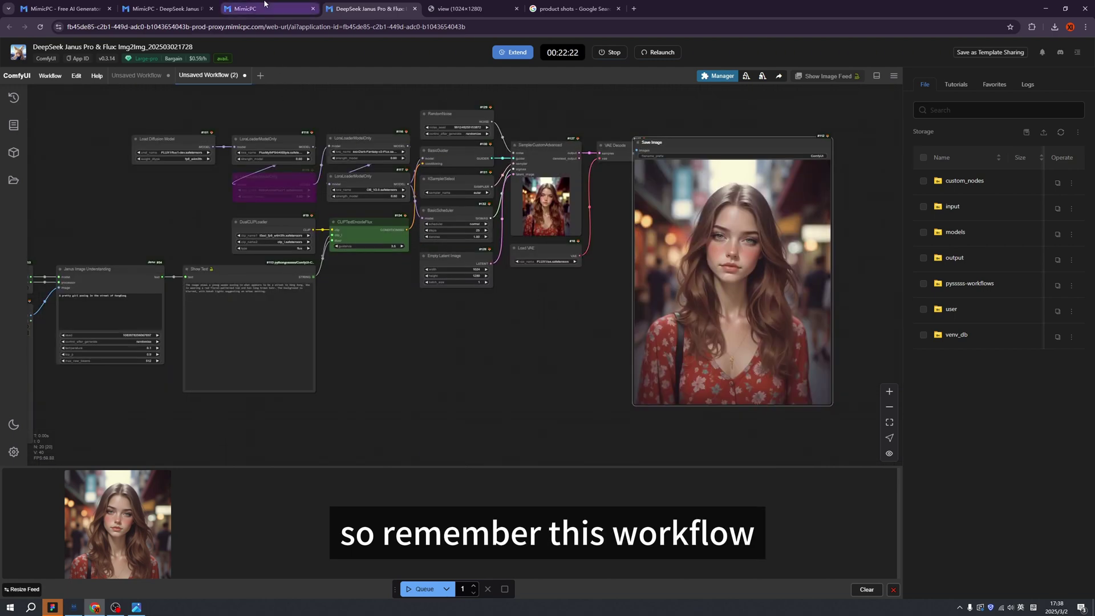
{"action": "left_click", "coordinate": [165, 8]}
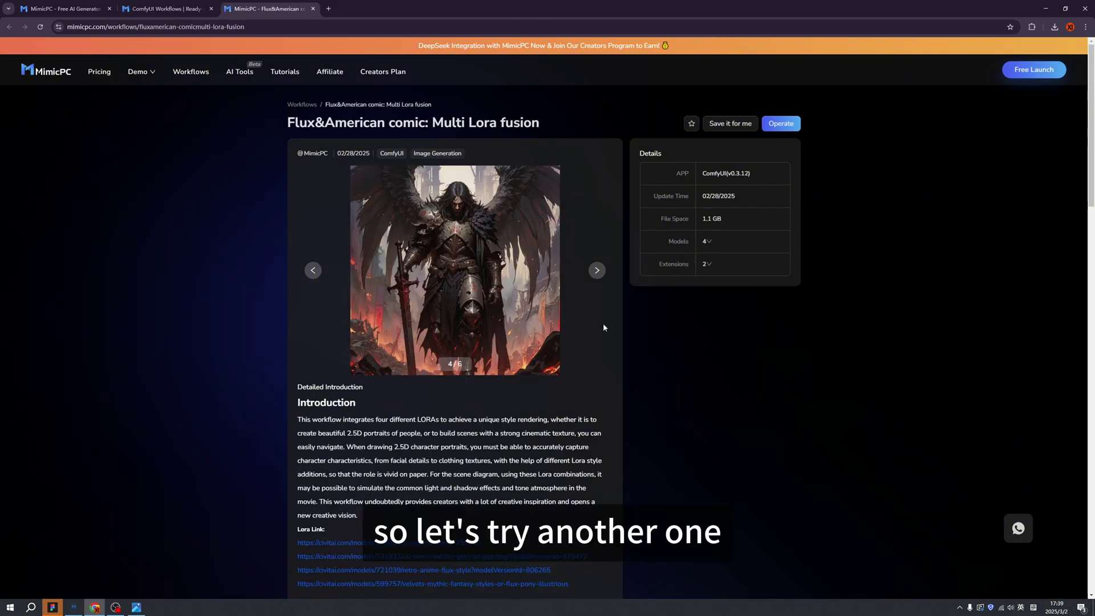
{"action": "left_click", "coordinate": [312, 270]}
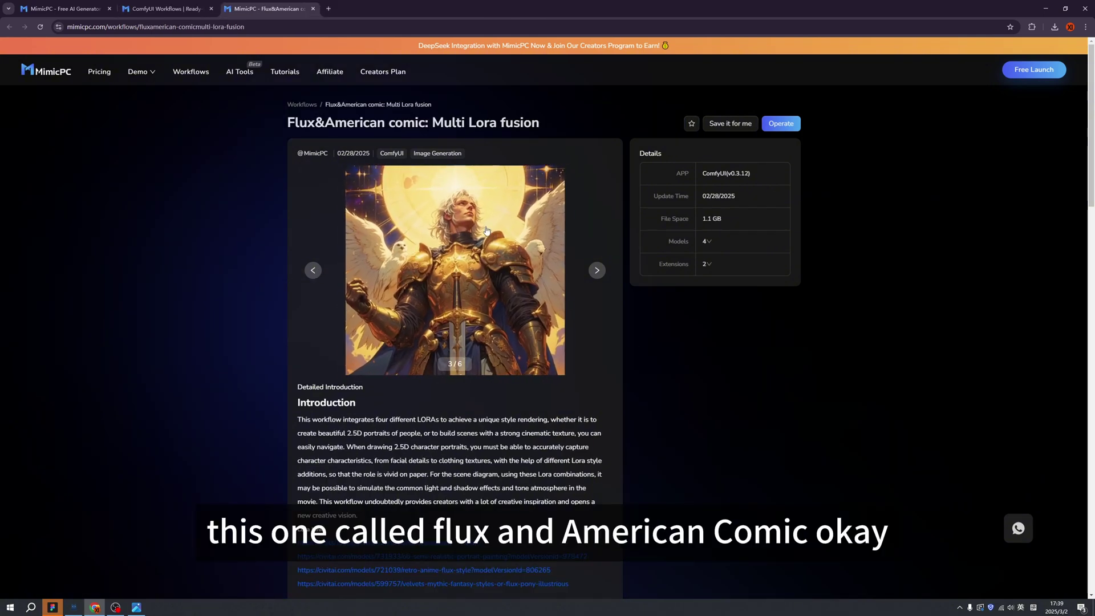
{"action": "left_click", "coordinate": [780, 126]}
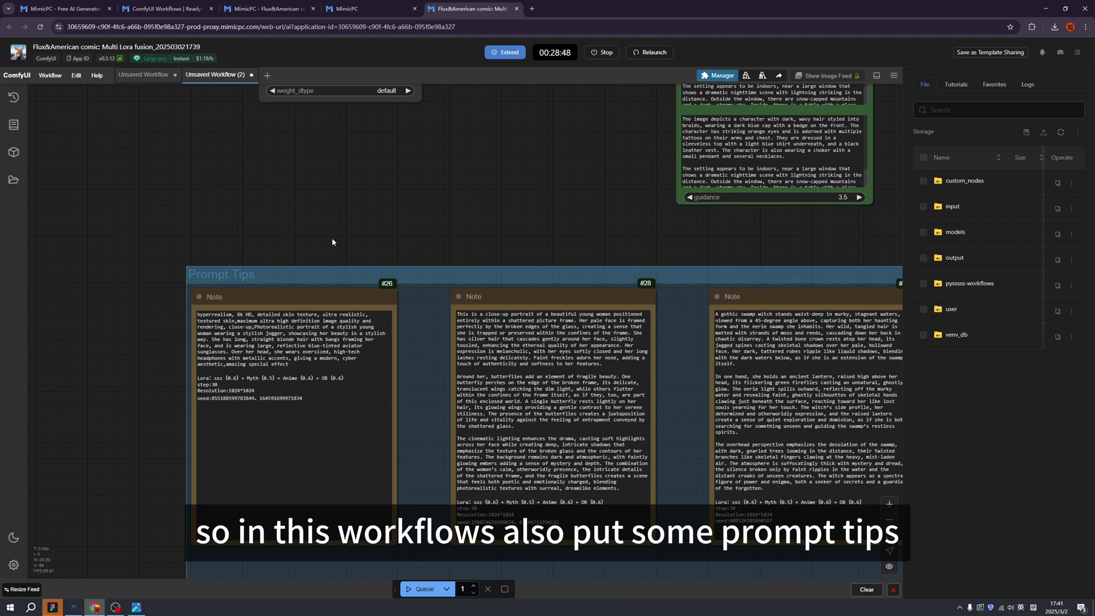
- Replace the first CLIPTextEncodeFlux prompt with the full text of the first Prompt Tips note and queue one generation
{"action": "left_click", "coordinate": [288, 351]}
{"action": "key", "text": "ctrl+a"}
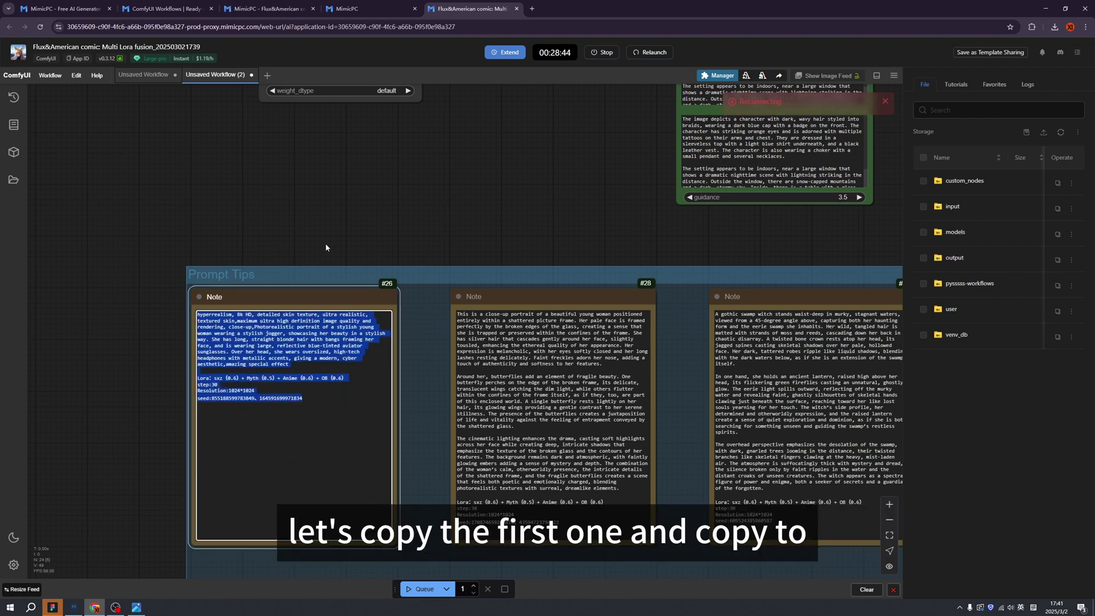
{"action": "left_click", "coordinate": [326, 247]}
{"action": "scroll", "coordinate": [405, 239], "scroll_direction": "down", "scroll_amount": 5}
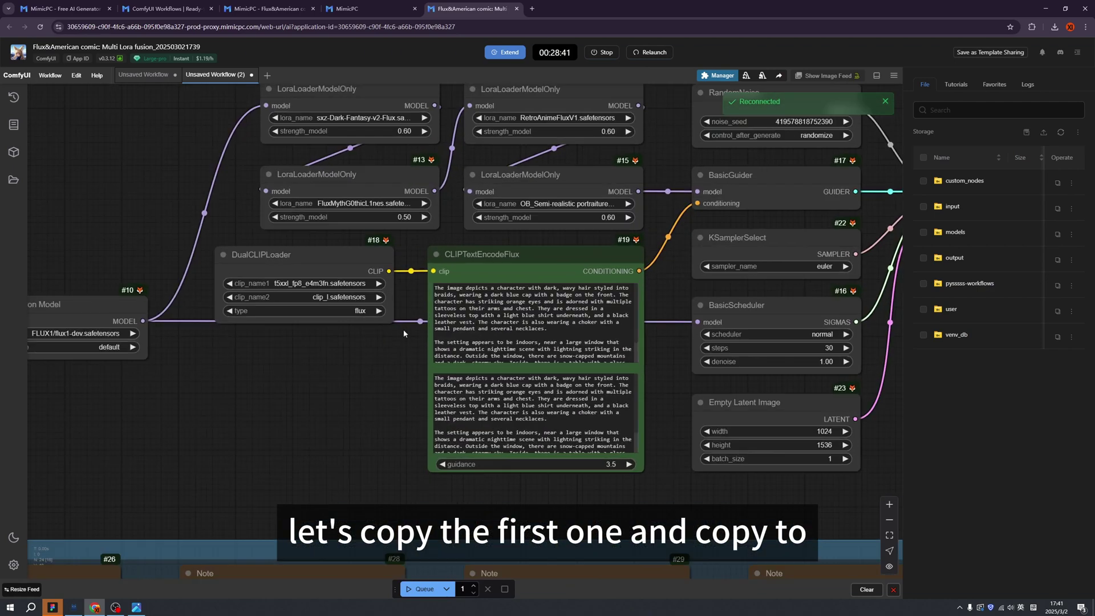
{"action": "key", "text": "ctrl+a"}
{"action": "key", "text": "ctrl+v"}
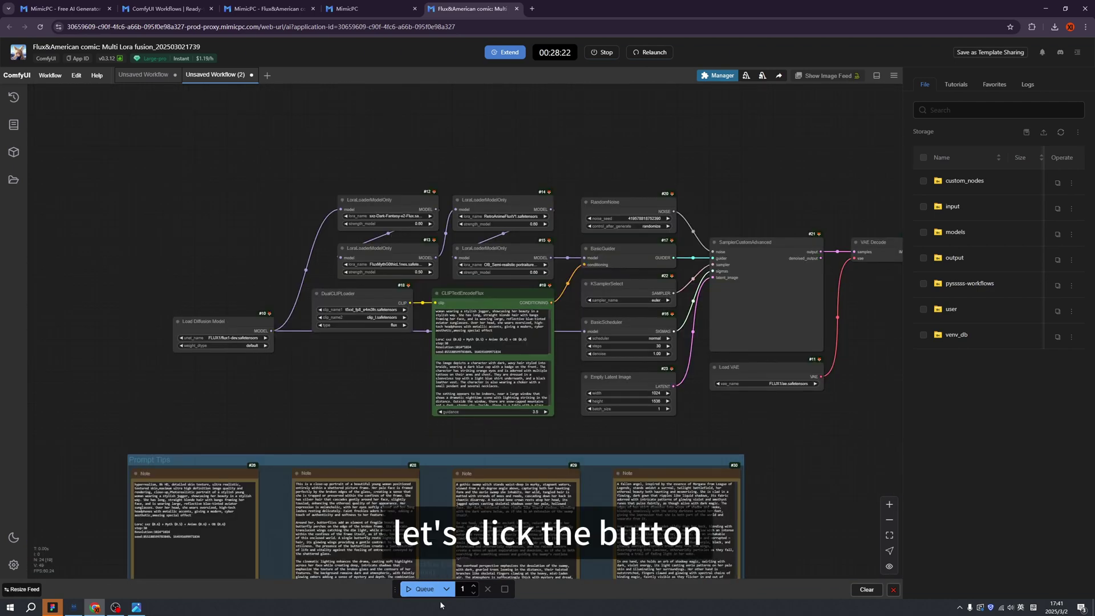
{"action": "left_click", "coordinate": [424, 589]}
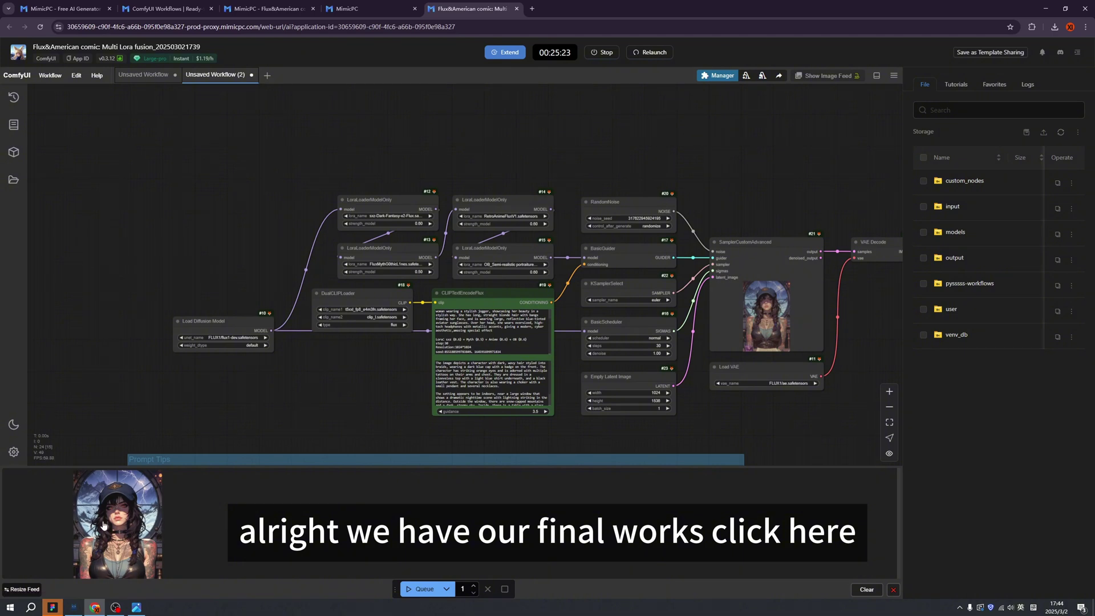
- Open the generated comic-style portrait at full size and inspect its details up close
{"action": "left_click", "coordinate": [151, 521]}
{"action": "left_click", "coordinate": [496, 259]}
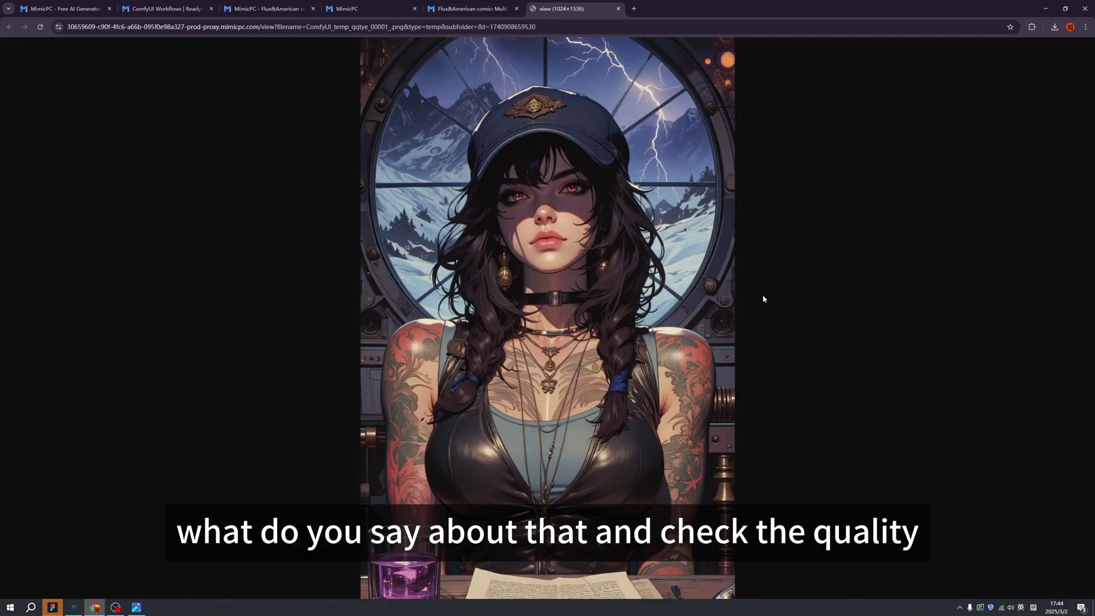
{"action": "left_click", "coordinate": [626, 302]}
{"action": "scroll", "coordinate": [638, 275], "scroll_direction": "down", "scroll_amount": 2}
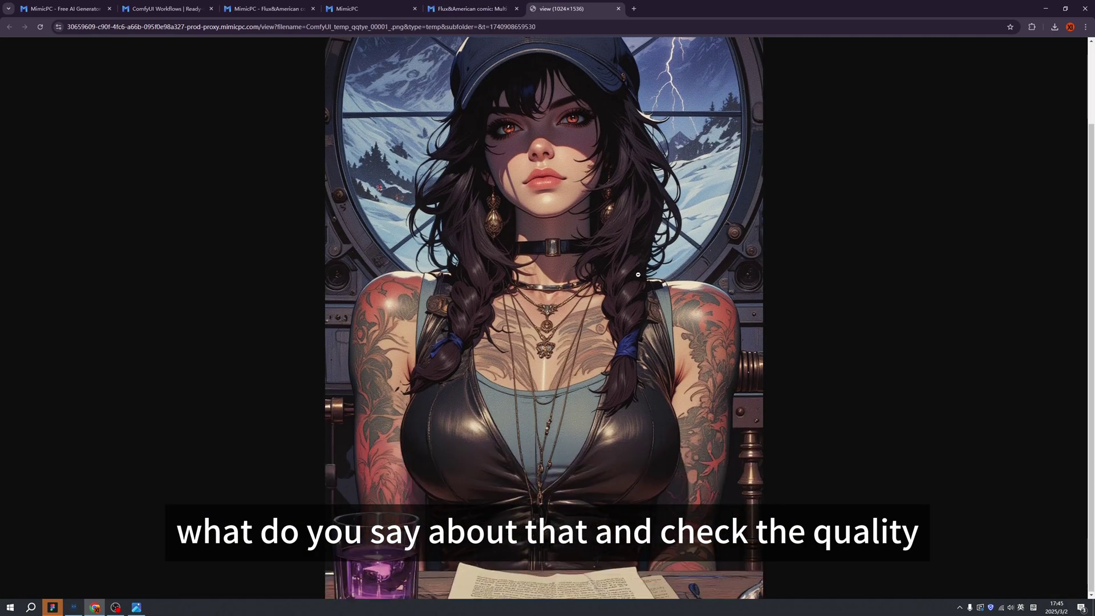
{"action": "scroll", "coordinate": [639, 275], "scroll_direction": "up", "scroll_amount": 2}
{"action": "left_click", "coordinate": [702, 295]}
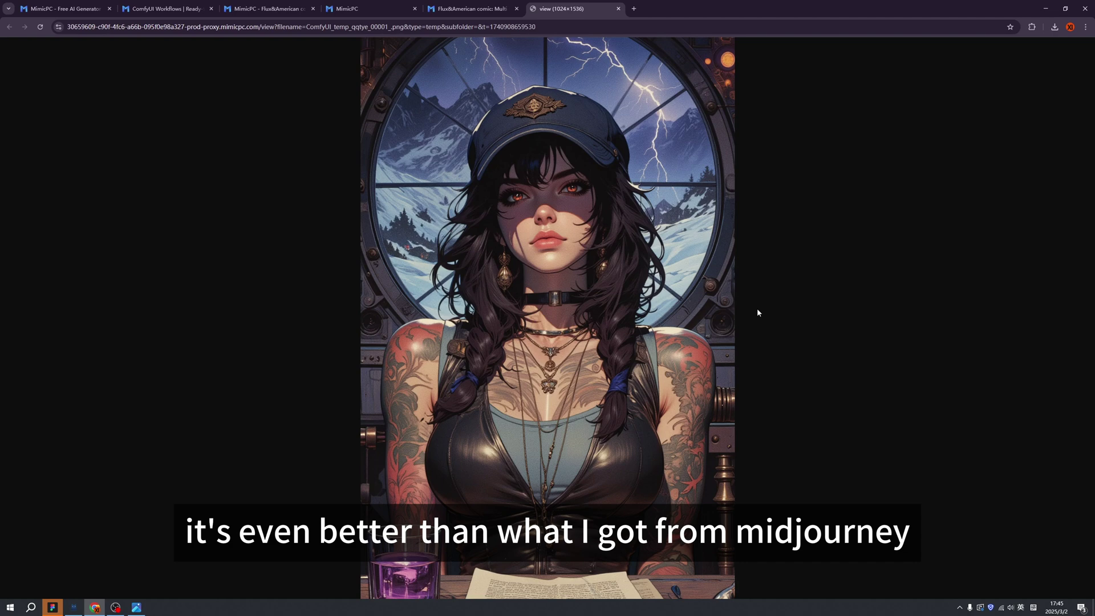
- Save the generated portrait as an image file and return to the workflow canvas
{"action": "right_click", "coordinate": [523, 232]}
{"action": "left_click", "coordinate": [548, 255]}
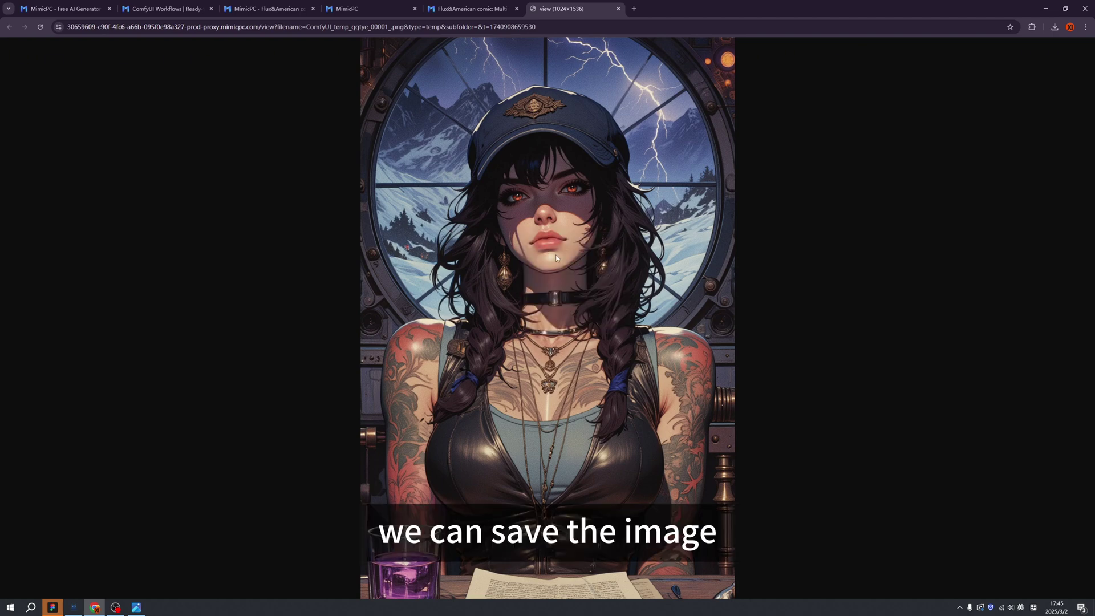
{"action": "left_click", "coordinate": [444, 294]}
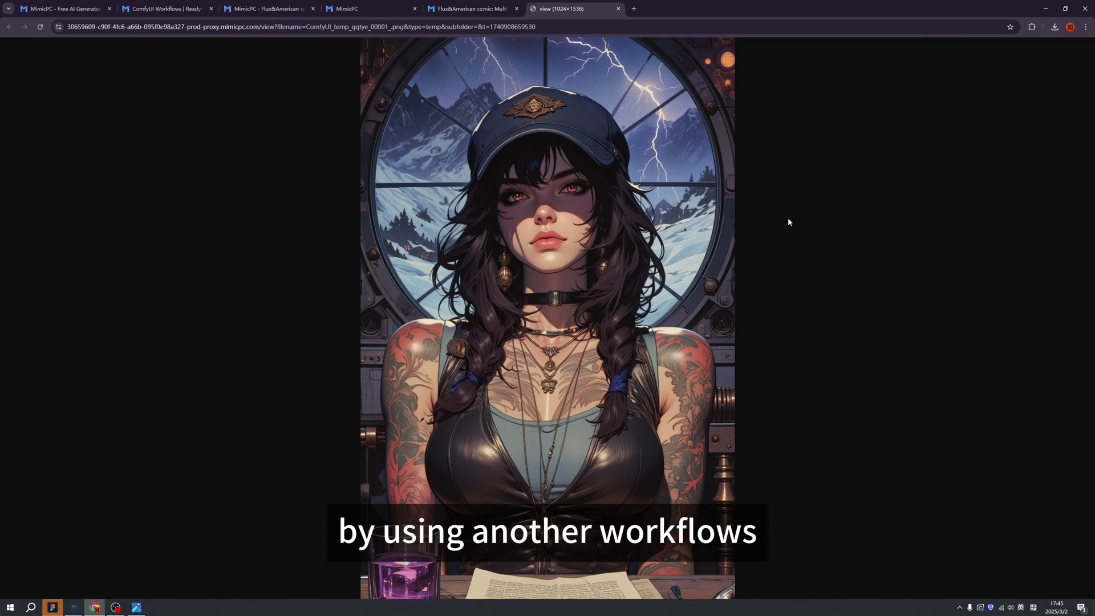
{"action": "left_click", "coordinate": [502, 10]}
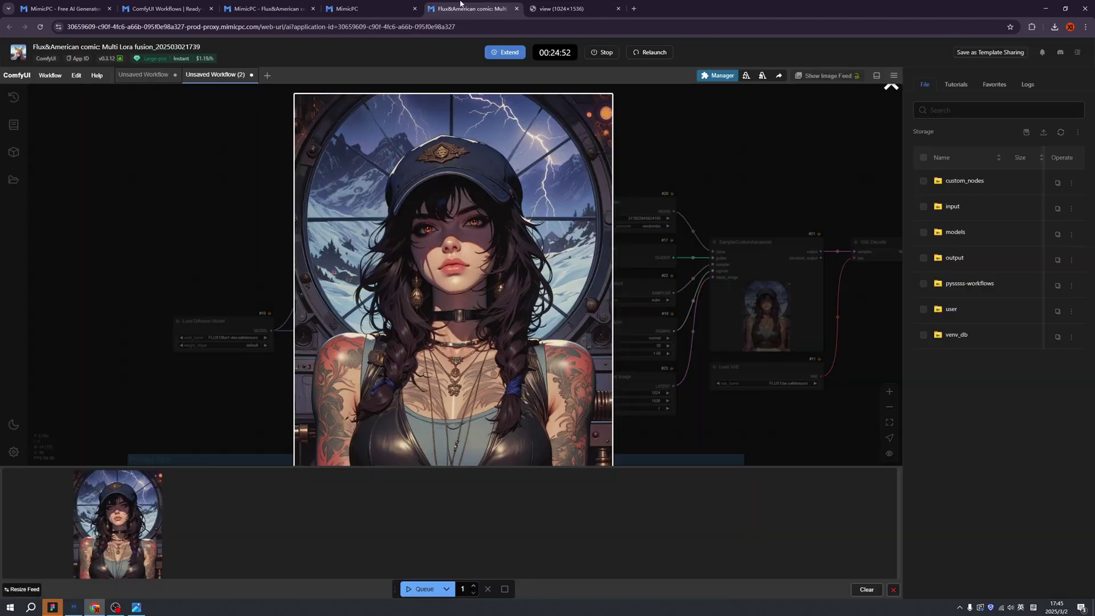
{"action": "left_click", "coordinate": [638, 158]}
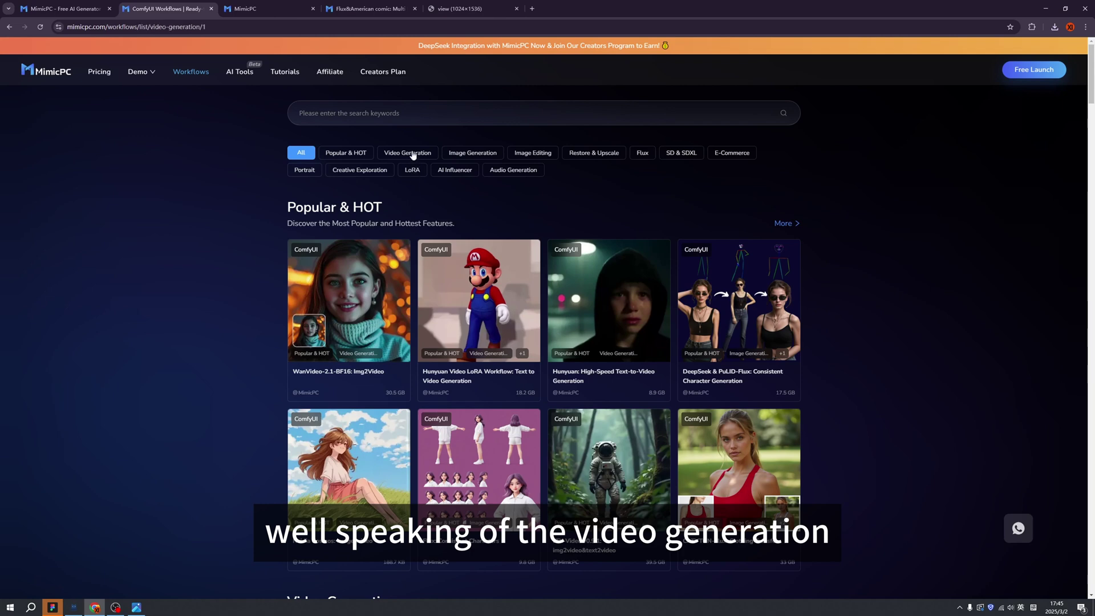
- Filter the workflow library by Video Generation and launch the "WanVideo-2.1-BF16: Img2Video" workflow
{"action": "left_click", "coordinate": [407, 152]}
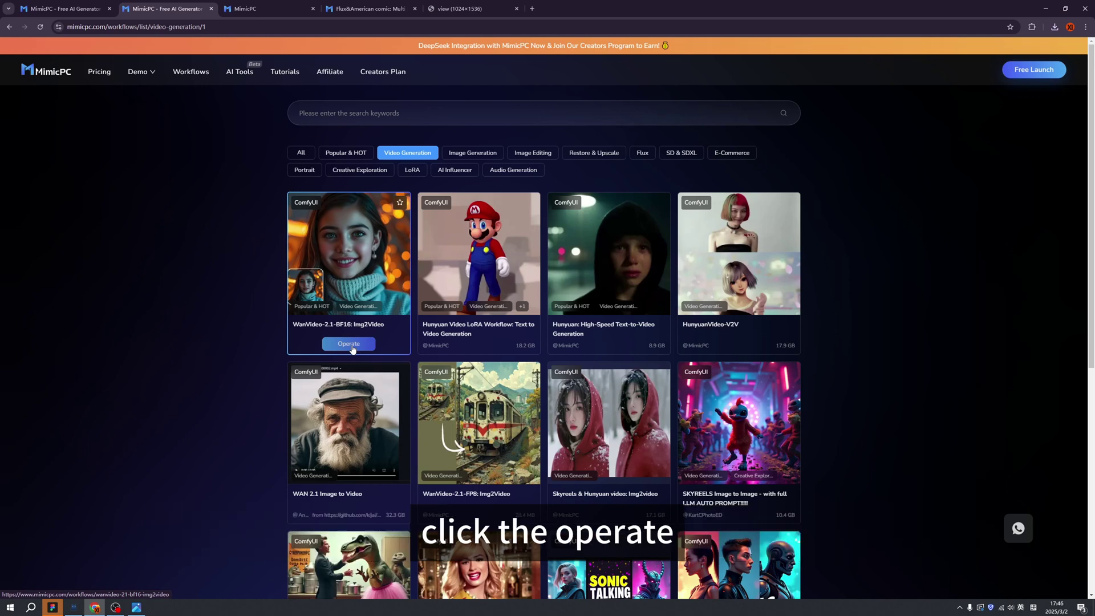
{"action": "left_click", "coordinate": [350, 344]}
{"action": "left_click", "coordinate": [789, 587]}
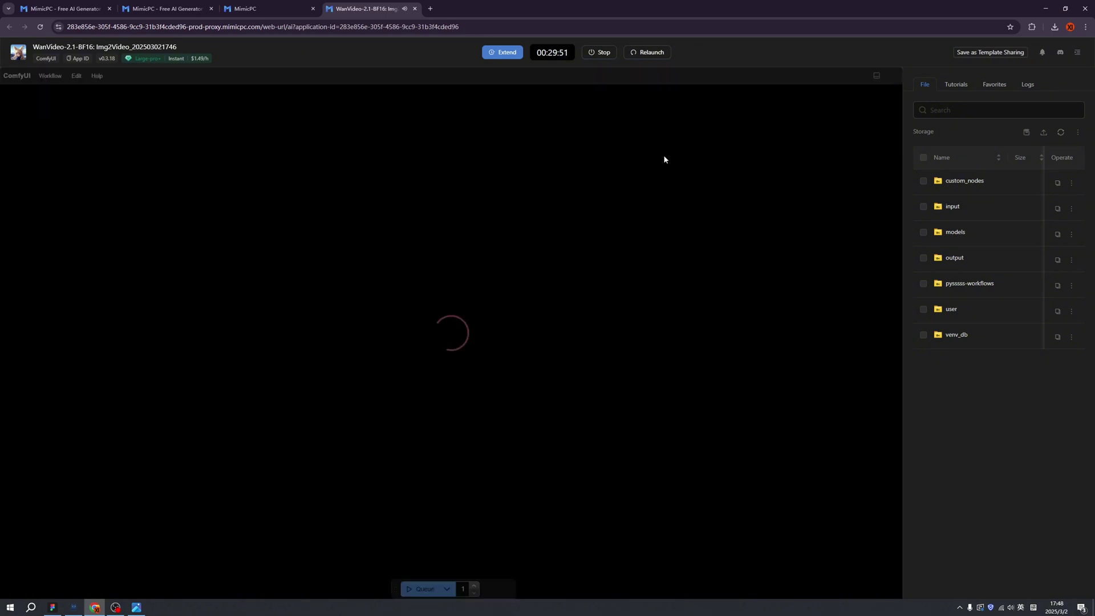
- Review the WanVideo loader nodes and notes, and upload ComfyUI_temp_qqtye_00001_.png into the Load Image node
{"action": "scroll", "coordinate": [159, 120], "scroll_direction": "up", "scroll_amount": 6}
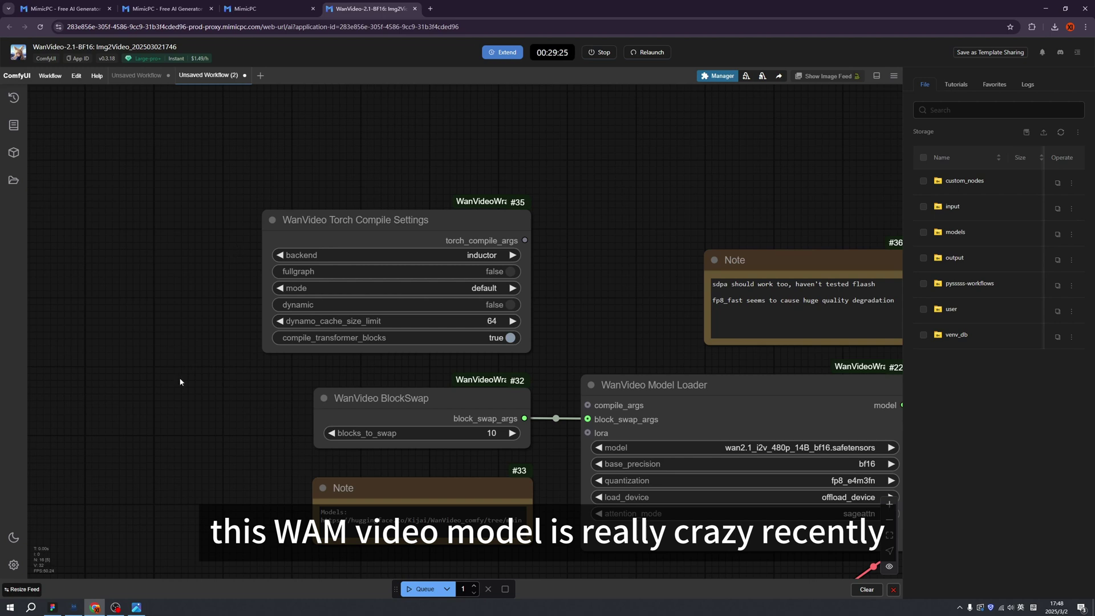
{"action": "scroll", "coordinate": [268, 466], "scroll_direction": "down", "scroll_amount": 5}
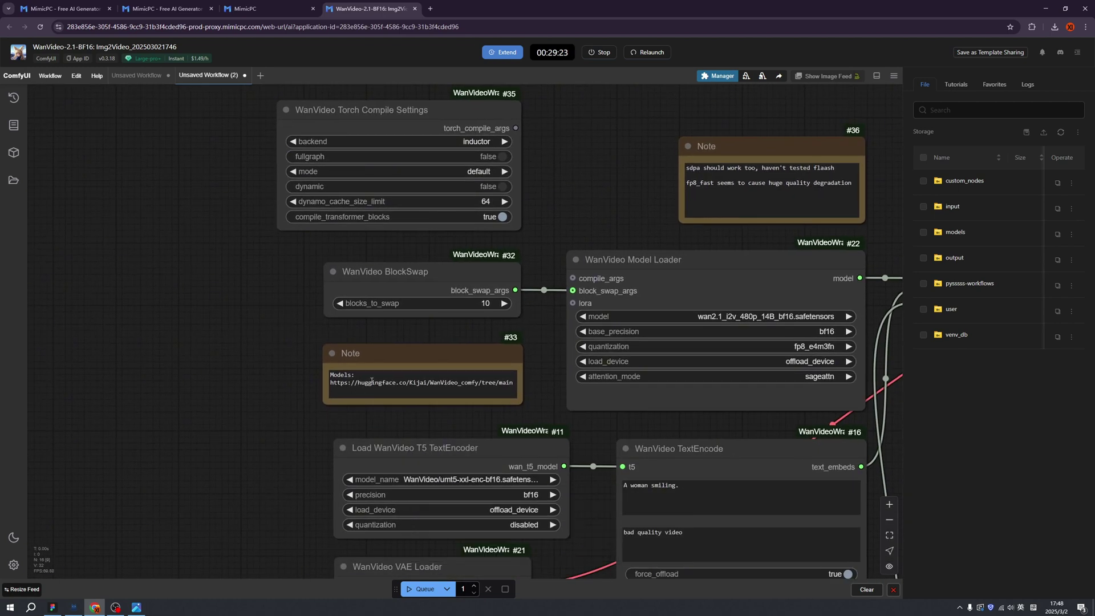
{"action": "scroll", "coordinate": [374, 385], "scroll_direction": "up", "scroll_amount": 2}
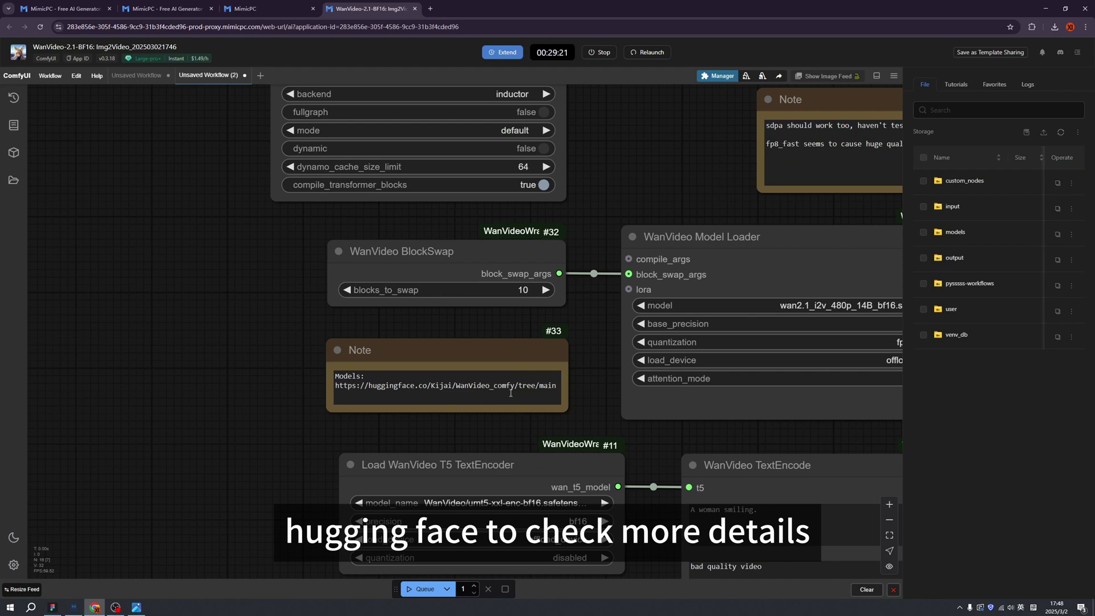
{"action": "scroll", "coordinate": [352, 452], "scroll_direction": "down", "scroll_amount": 5}
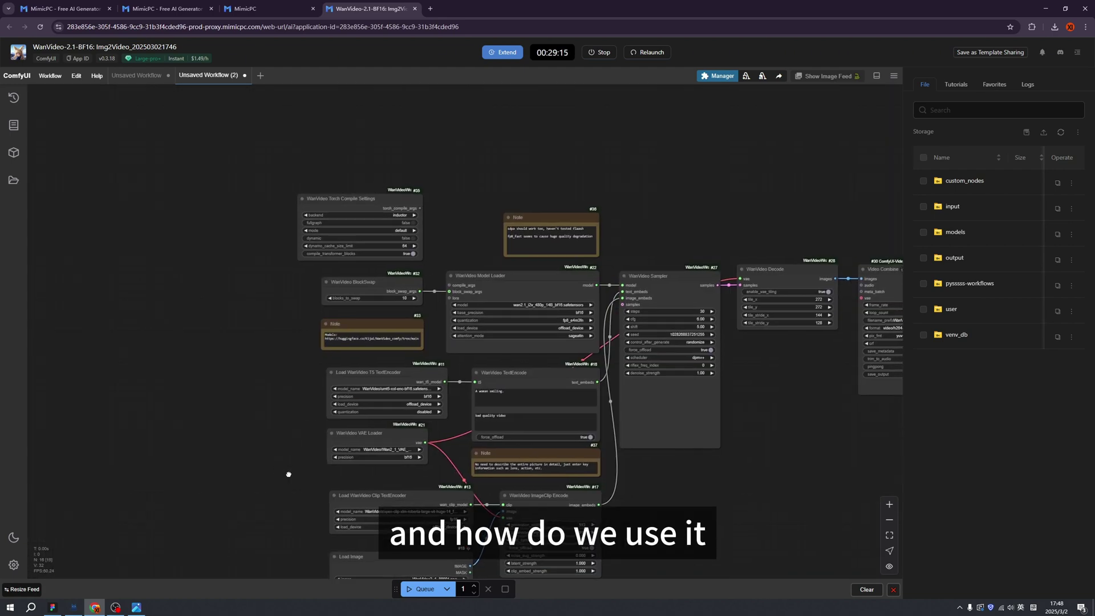
{"action": "scroll", "coordinate": [368, 346], "scroll_direction": "up", "scroll_amount": 6}
{"action": "scroll", "coordinate": [389, 345], "scroll_direction": "down", "scroll_amount": 3}
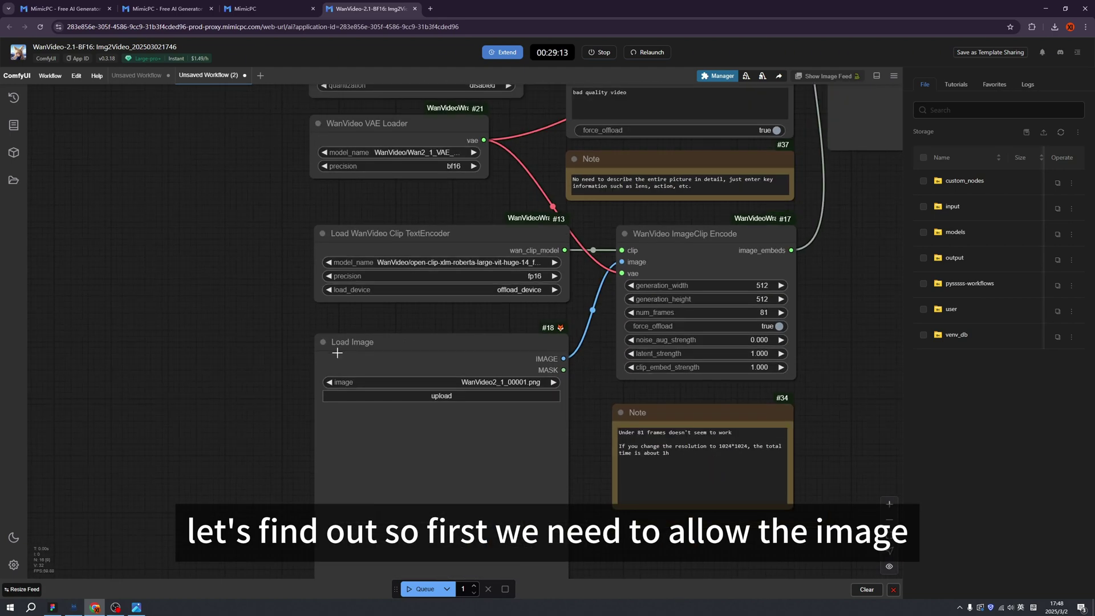
{"action": "scroll", "coordinate": [447, 365], "scroll_direction": "down", "scroll_amount": 1}
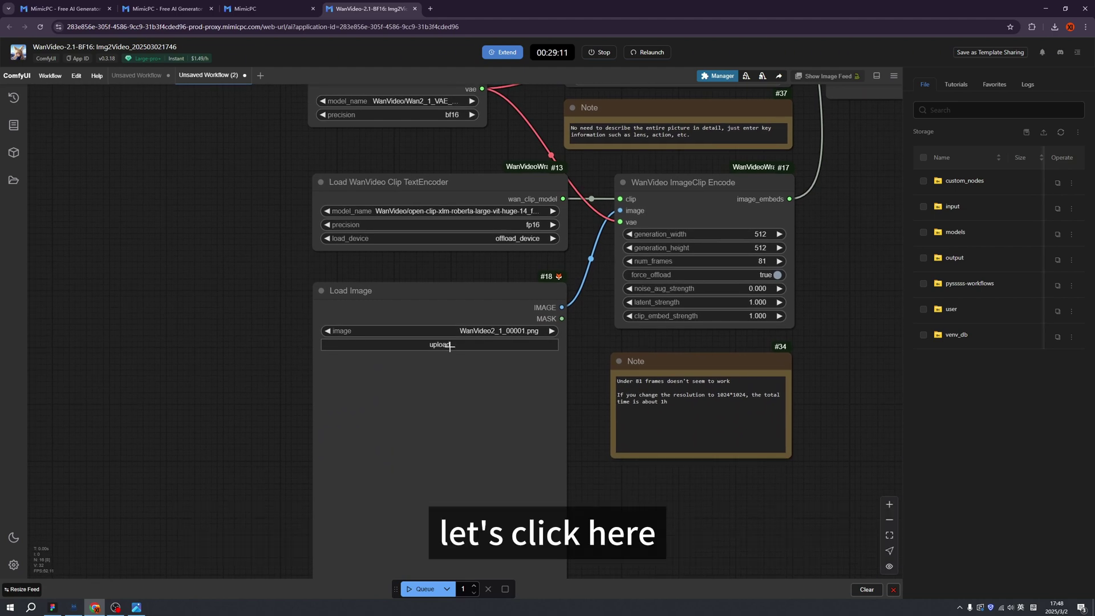
{"action": "left_click", "coordinate": [450, 345]}
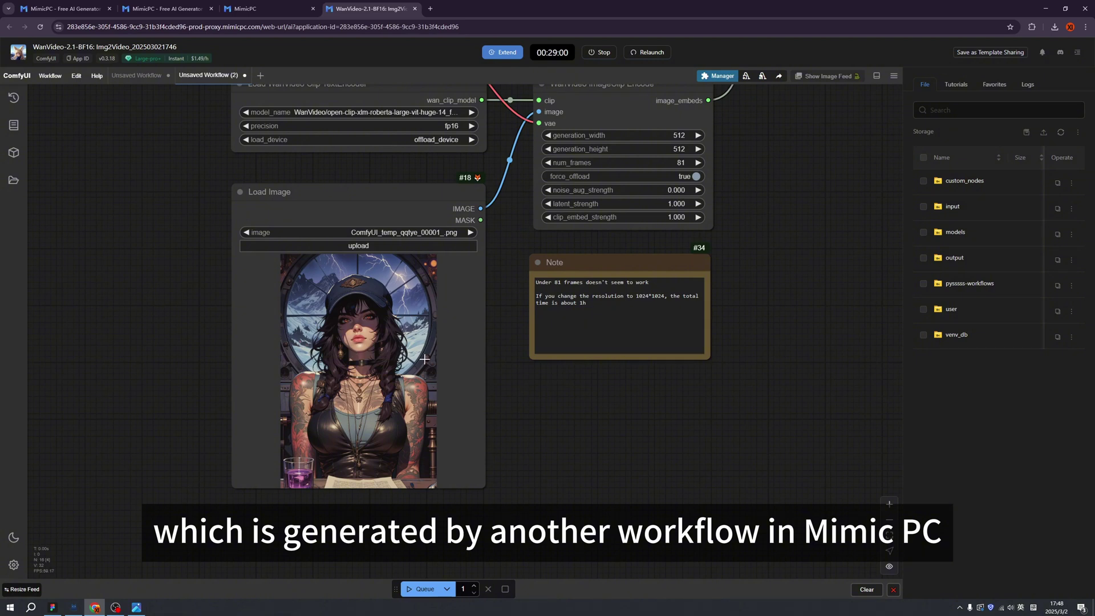
- Set the generation_height of the WanVideo ImageClip Encode node to 1024
{"action": "scroll", "coordinate": [439, 348], "scroll_direction": "down", "scroll_amount": 2}
{"action": "left_click_drag", "start_coordinate": [455, 336], "coordinate": [384, 433]}
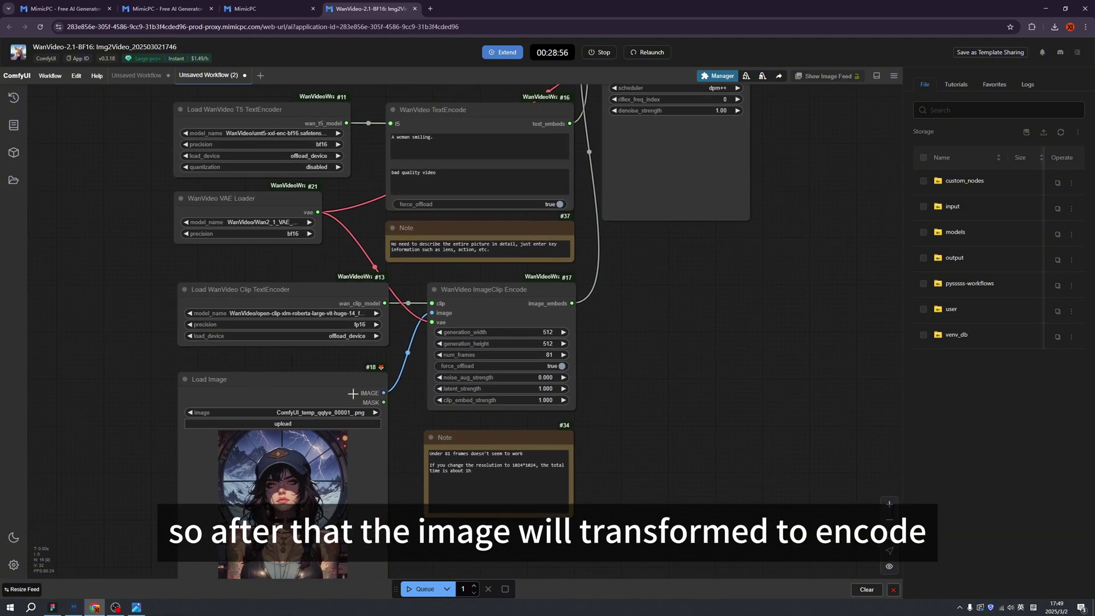
{"action": "scroll", "coordinate": [499, 306], "scroll_direction": "up", "scroll_amount": 3}
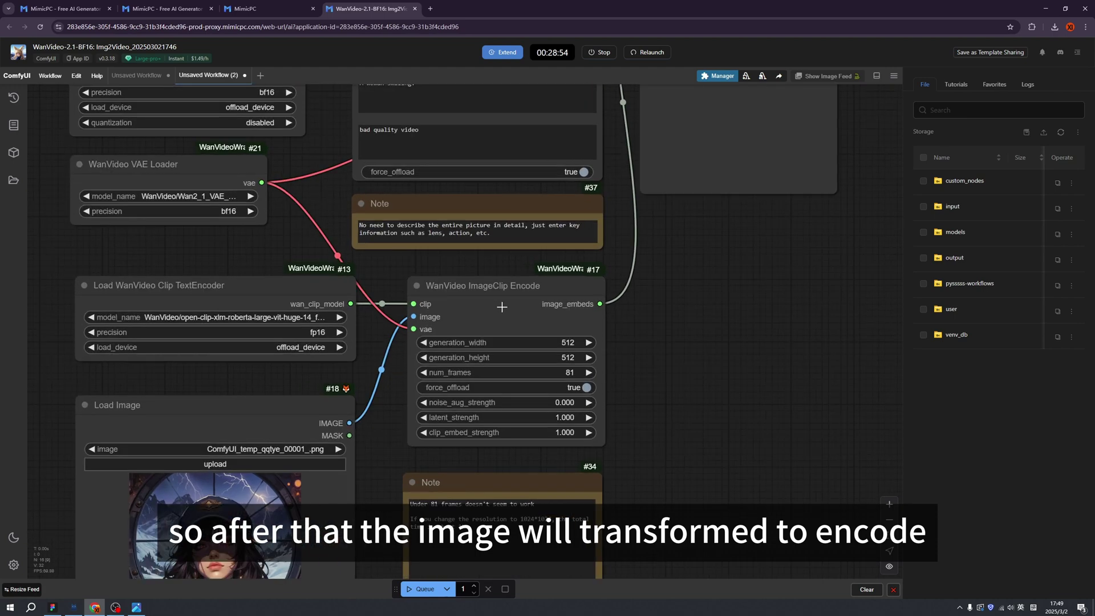
{"action": "scroll", "coordinate": [569, 343], "scroll_direction": "down", "scroll_amount": 1}
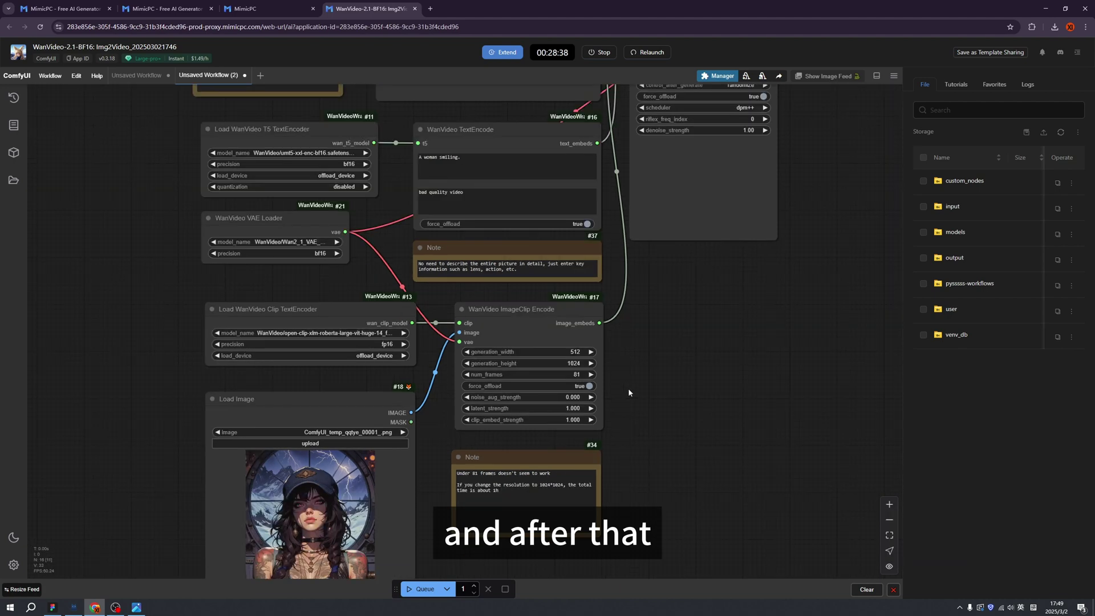
- Try the video/h265-mp4 and video/ffmpeg-gif formats in the Video Combine node and restore video/h264-mp4
{"action": "scroll", "coordinate": [612, 414], "scroll_direction": "down", "scroll_amount": 2}
{"action": "left_click_drag", "start_coordinate": [612, 414], "coordinate": [595, 439]}
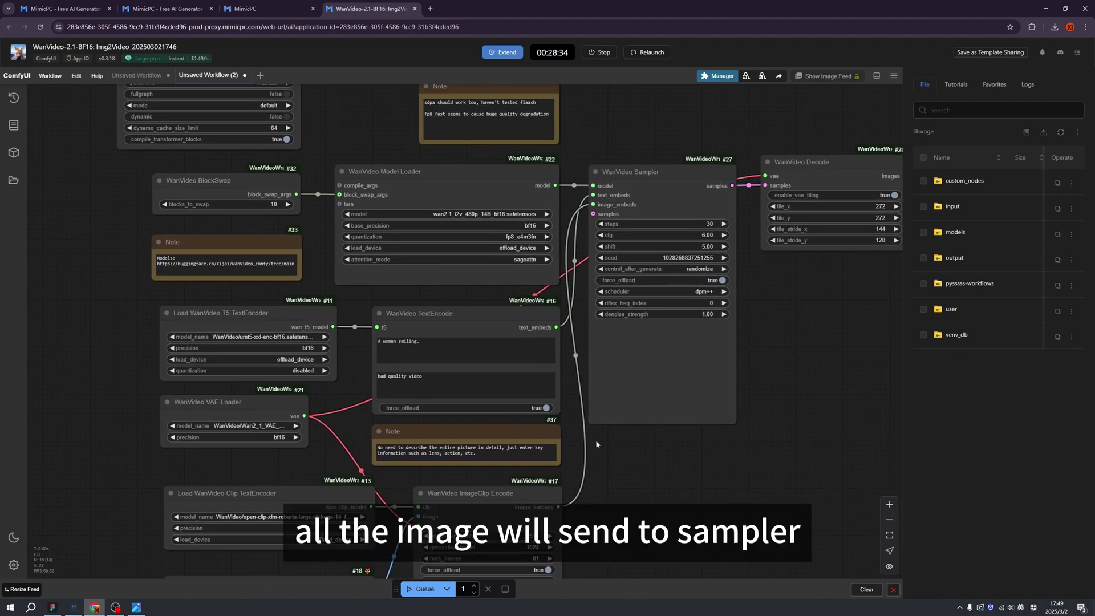
{"action": "scroll", "coordinate": [658, 185], "scroll_direction": "up", "scroll_amount": 5}
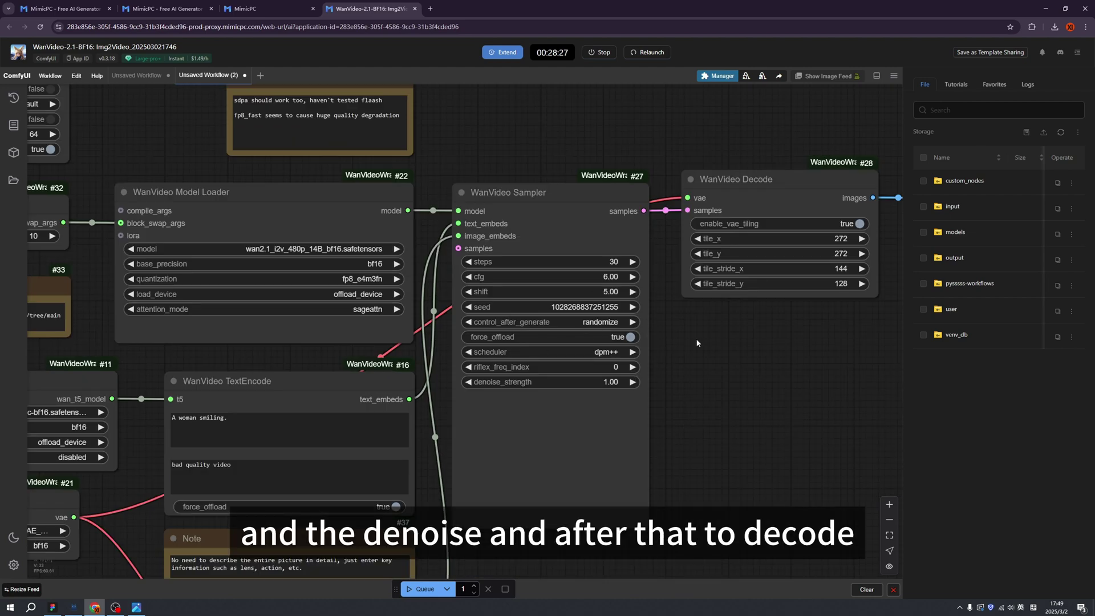
{"action": "left_click_drag", "start_coordinate": [553, 324], "coordinate": [455, 375]}
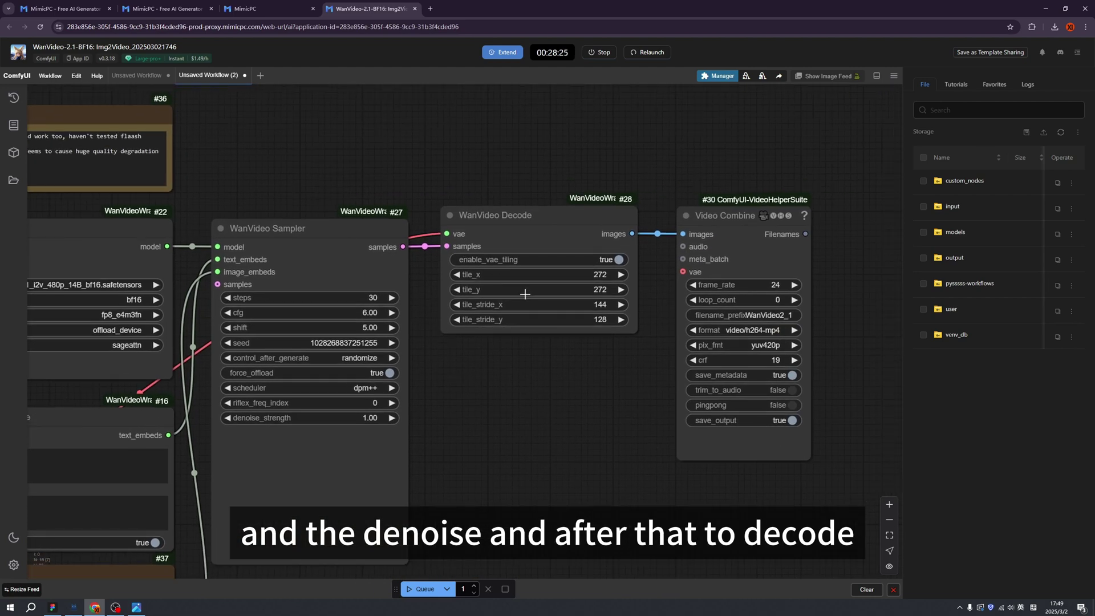
{"action": "left_click_drag", "start_coordinate": [593, 347], "coordinate": [463, 331]}
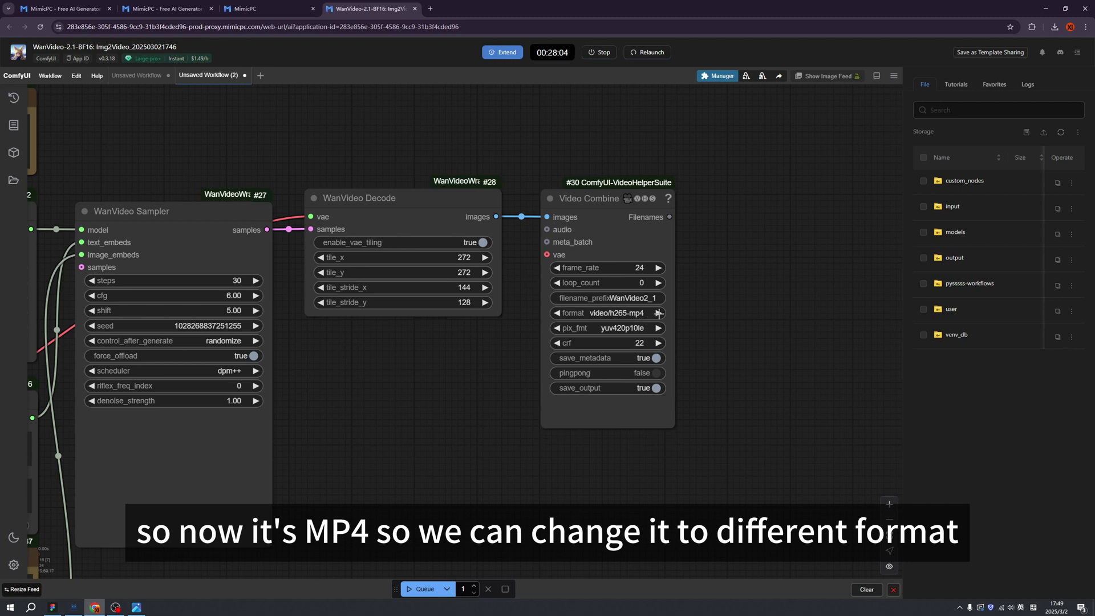
{"action": "left_click", "coordinate": [557, 313]}
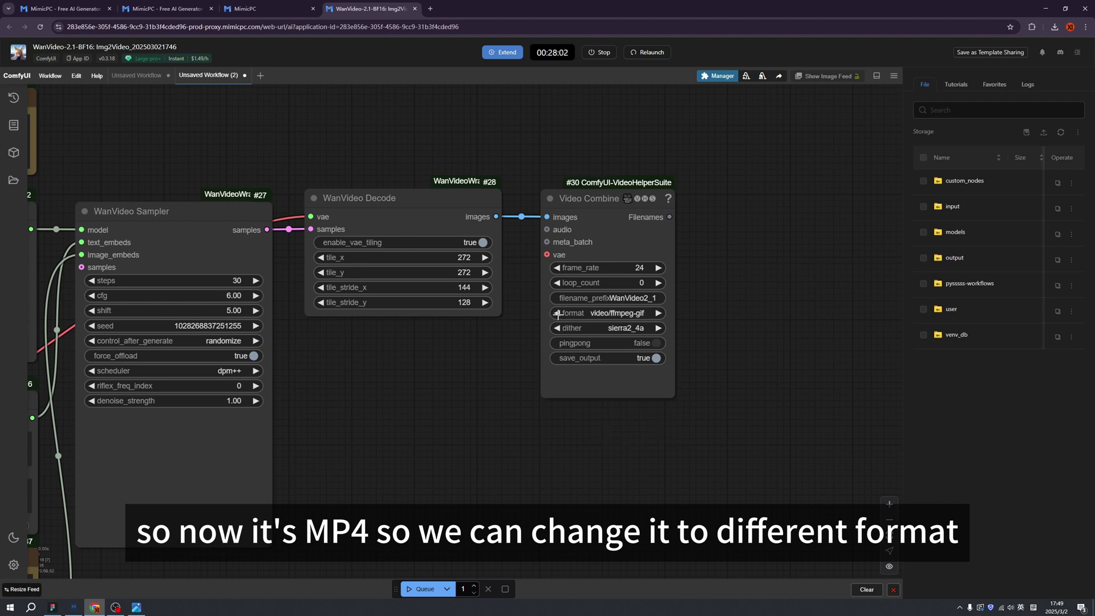
- Queue one run of the WanVideo image-to-video workflow
{"action": "scroll", "coordinate": [673, 328], "scroll_direction": "down", "scroll_amount": 10}
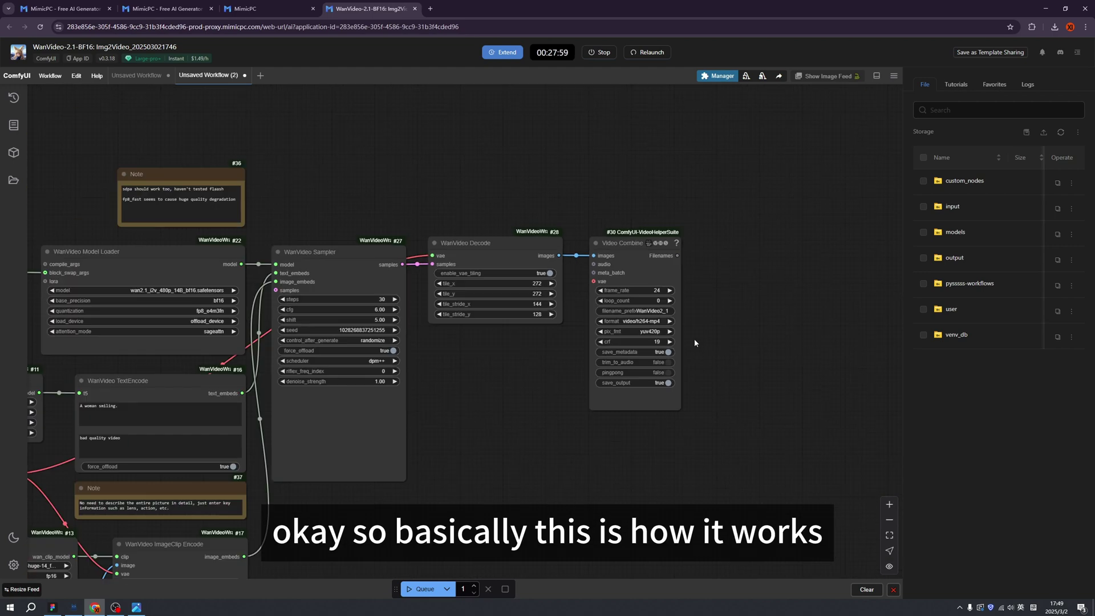
{"action": "scroll", "coordinate": [571, 292], "scroll_direction": "up", "scroll_amount": 6}
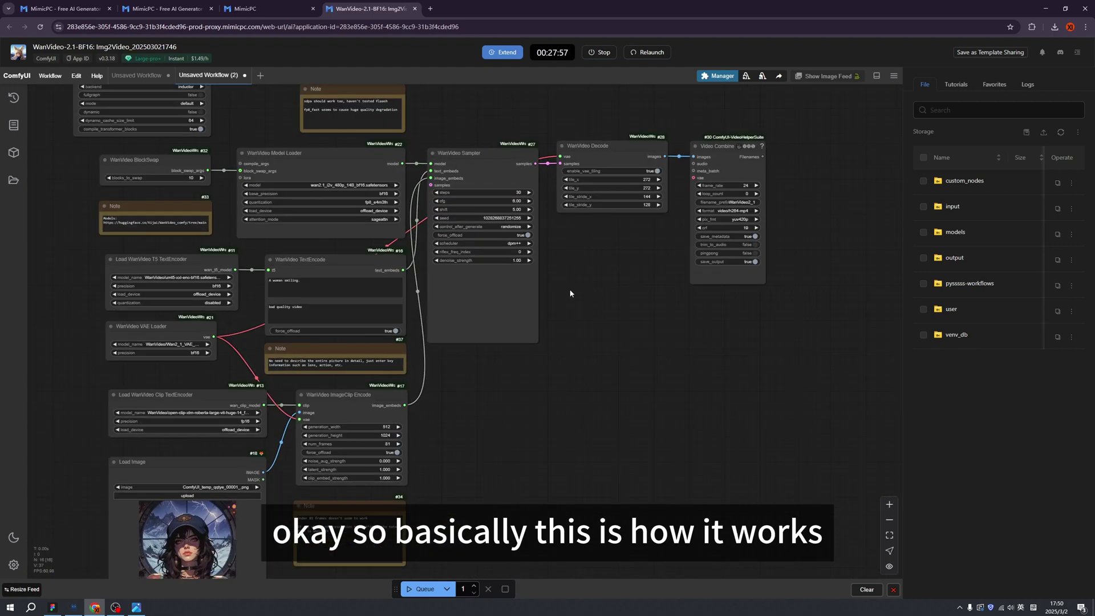
{"action": "left_click", "coordinate": [429, 590]}
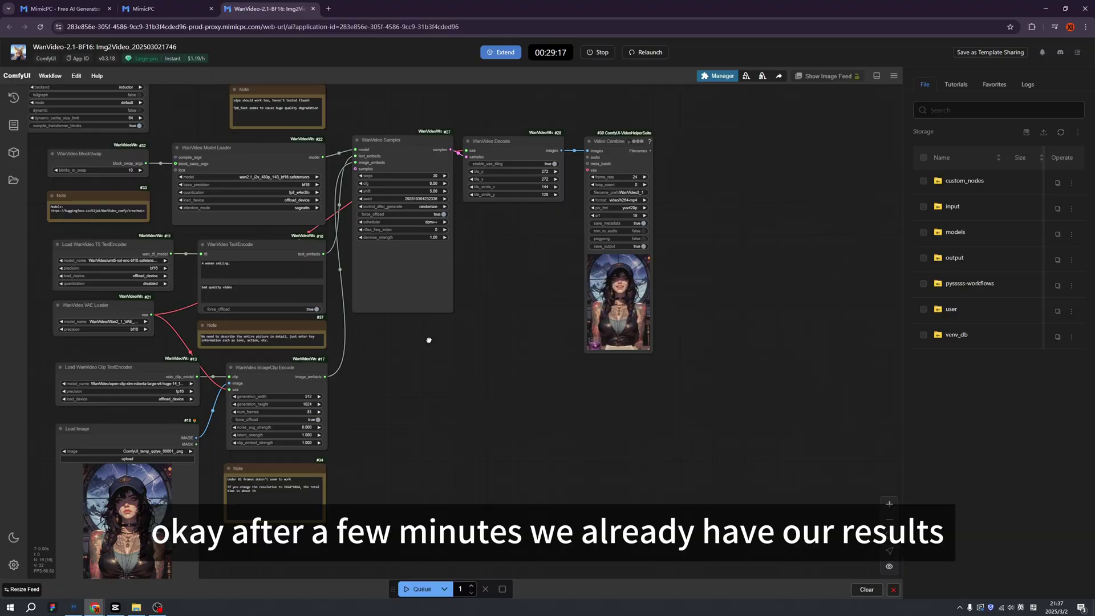
- Open the generated WanVideo clip from the Video Combine node as a full preview and save the video locally
{"action": "left_click_drag", "start_coordinate": [429, 341], "coordinate": [498, 359]}
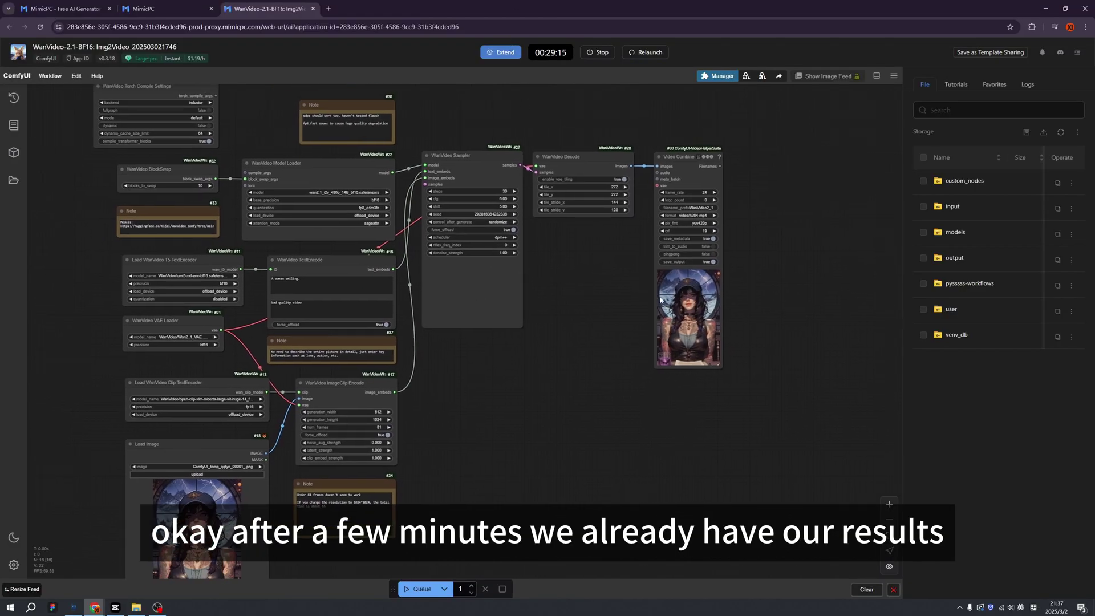
{"action": "scroll", "coordinate": [716, 315], "scroll_direction": "up", "scroll_amount": 10}
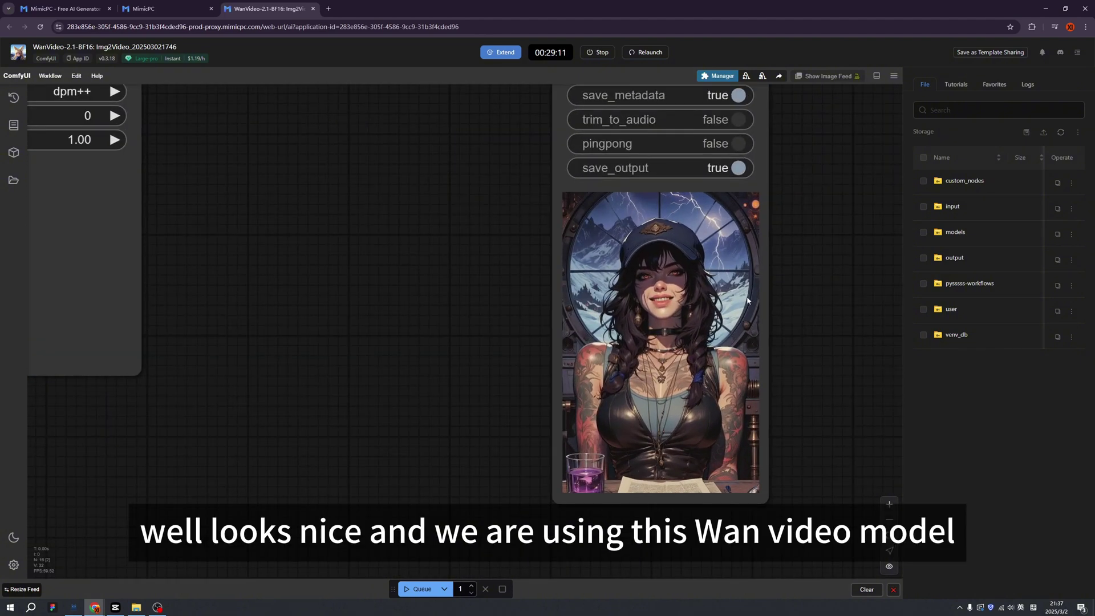
{"action": "scroll", "coordinate": [680, 285], "scroll_direction": "down", "scroll_amount": 3}
{"action": "scroll", "coordinate": [679, 285], "scroll_direction": "down", "scroll_amount": 2}
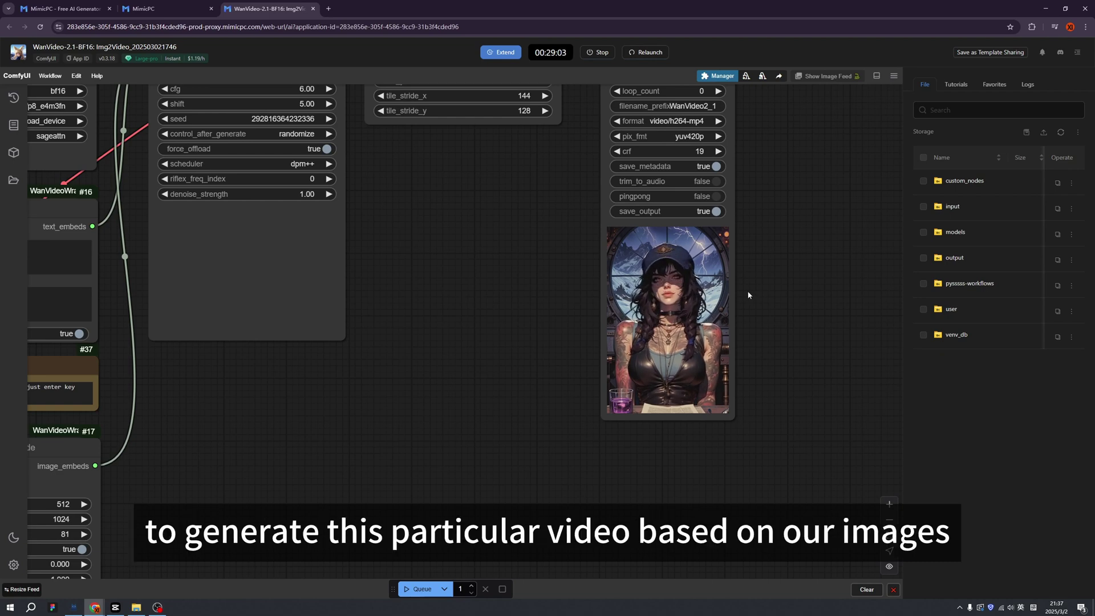
{"action": "scroll", "coordinate": [743, 291], "scroll_direction": "up", "scroll_amount": 2}
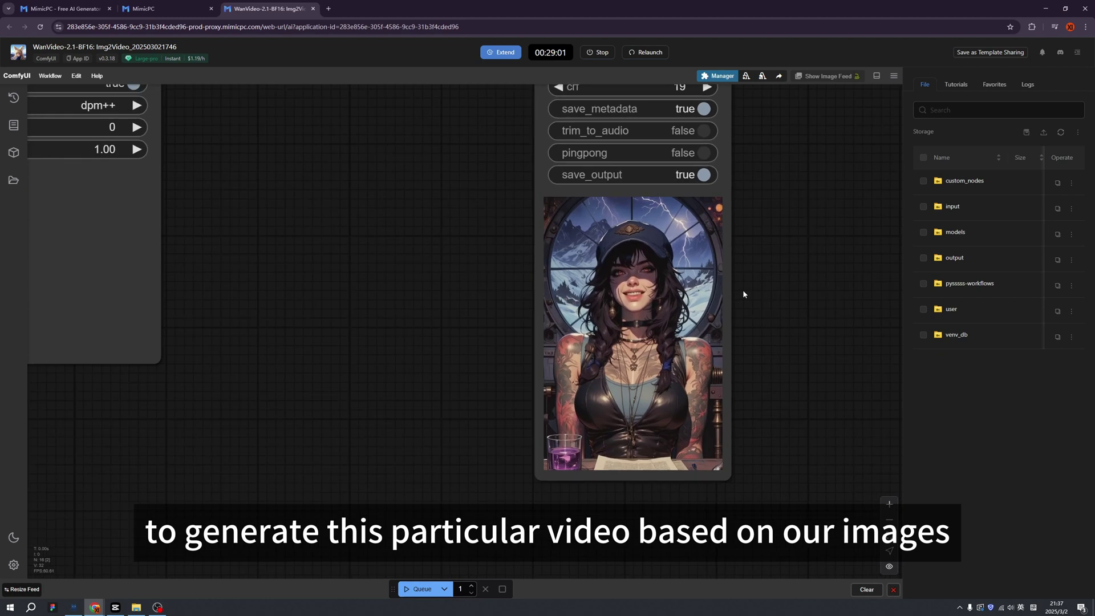
{"action": "scroll", "coordinate": [677, 316], "scroll_direction": "up", "scroll_amount": 3}
{"action": "right_click", "coordinate": [628, 281]}
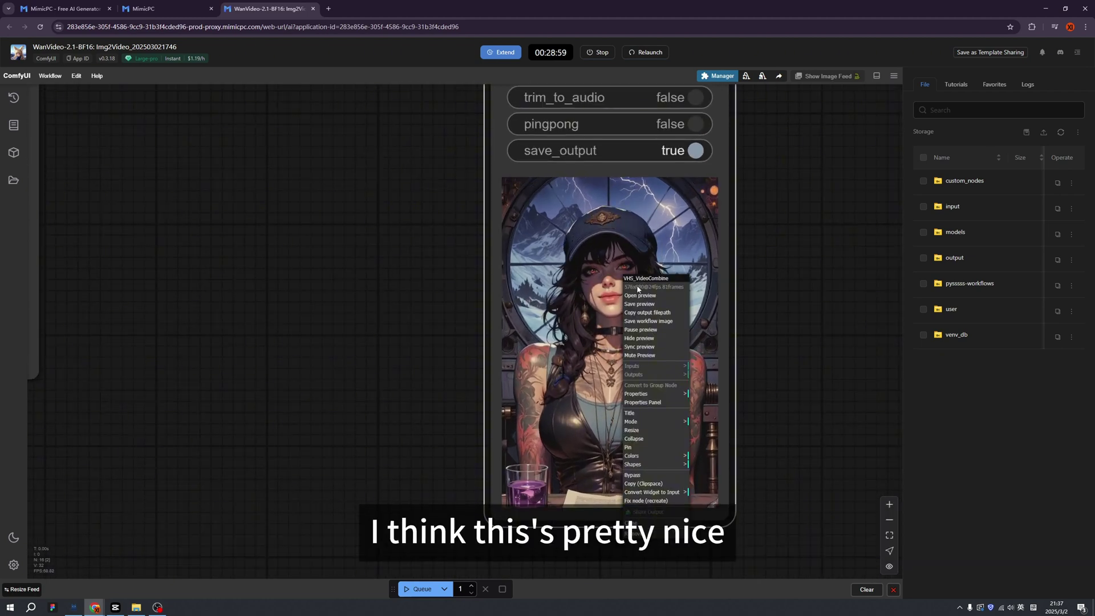
{"action": "left_click", "coordinate": [640, 295]}
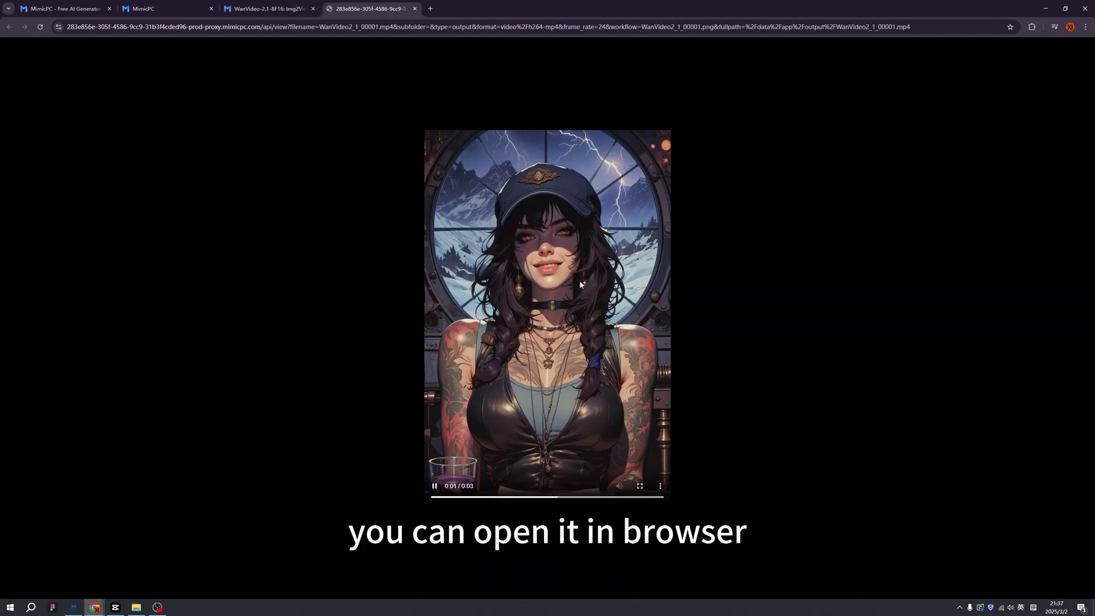
{"action": "right_click", "coordinate": [556, 272]}
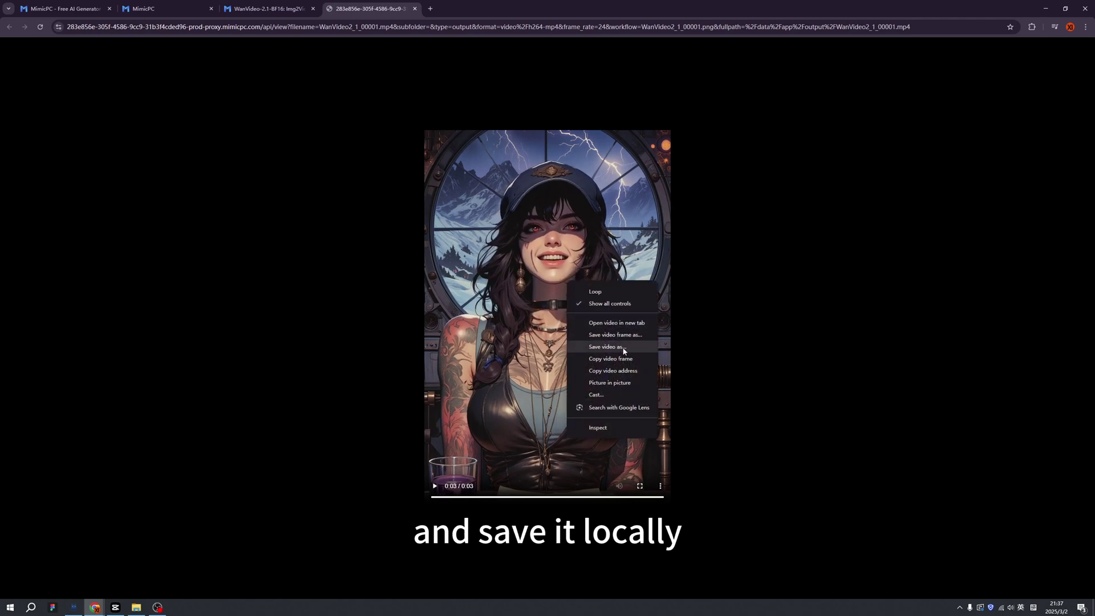
{"action": "left_click", "coordinate": [624, 347]}
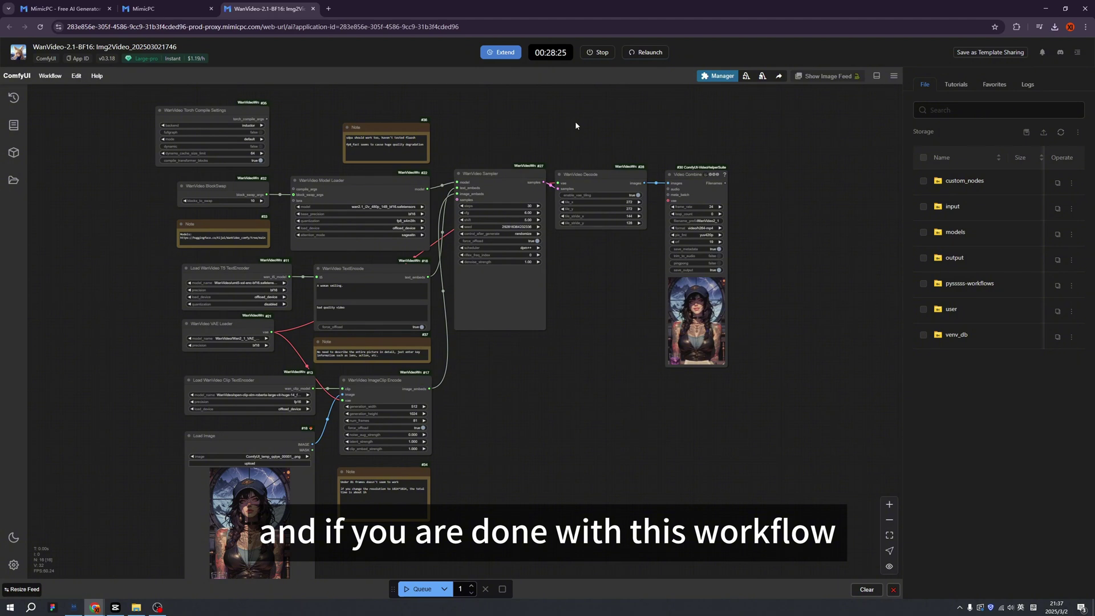
- Stop the machine running the WanVideo-2.1-BF16 Img2Video app and confirm the shutdown
{"action": "left_click", "coordinate": [597, 52]}
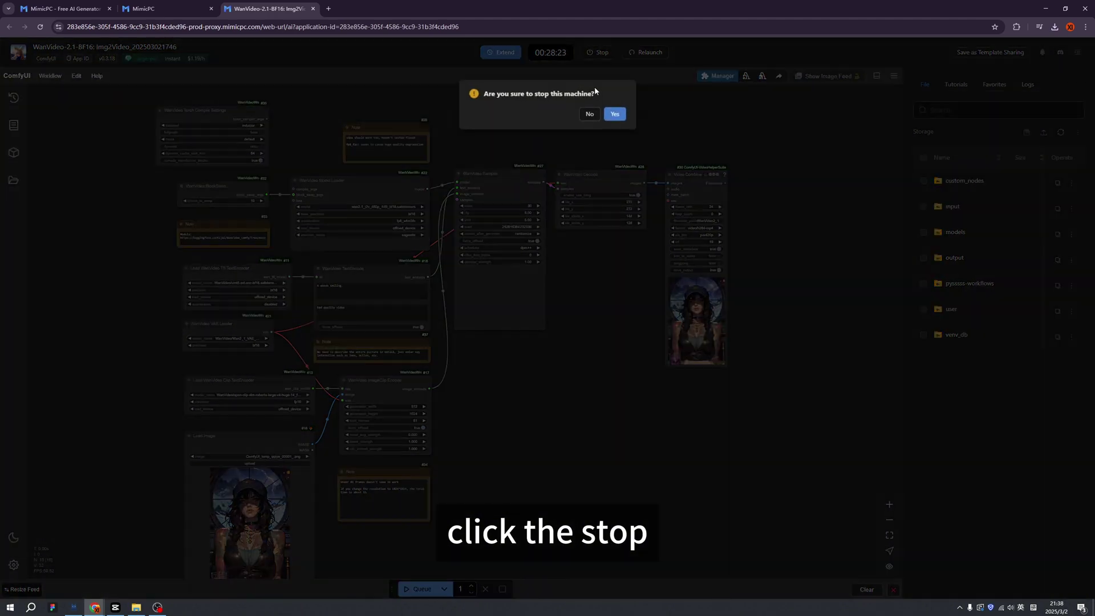
{"action": "left_click", "coordinate": [614, 112]}
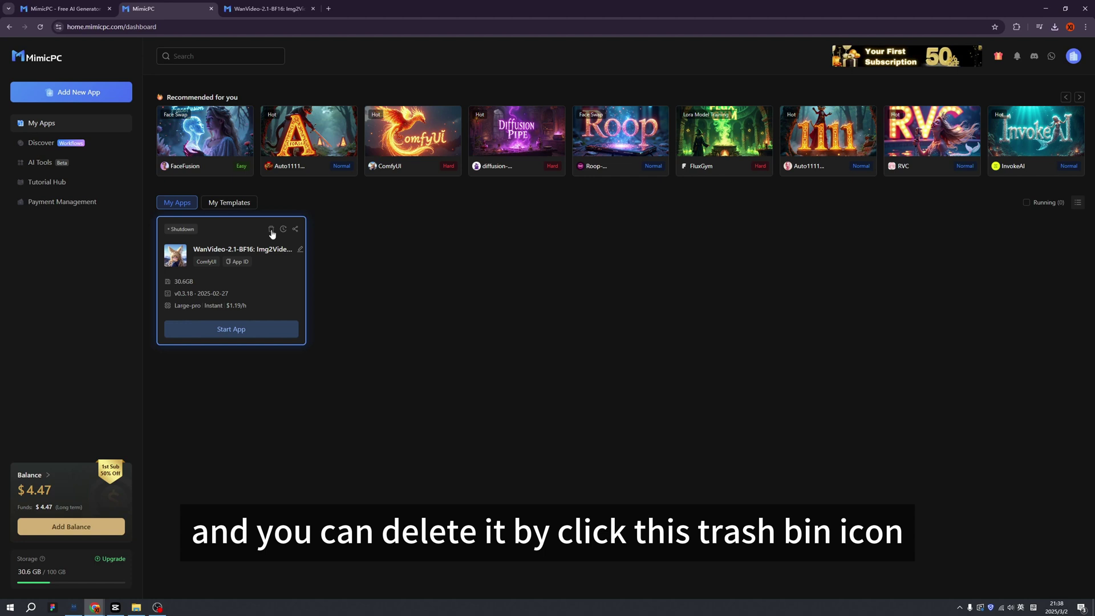
- Browse the Discover workflow catalogue through its Video Generation, Image Editing and upscaling sections
{"action": "left_click", "coordinate": [107, 149]}
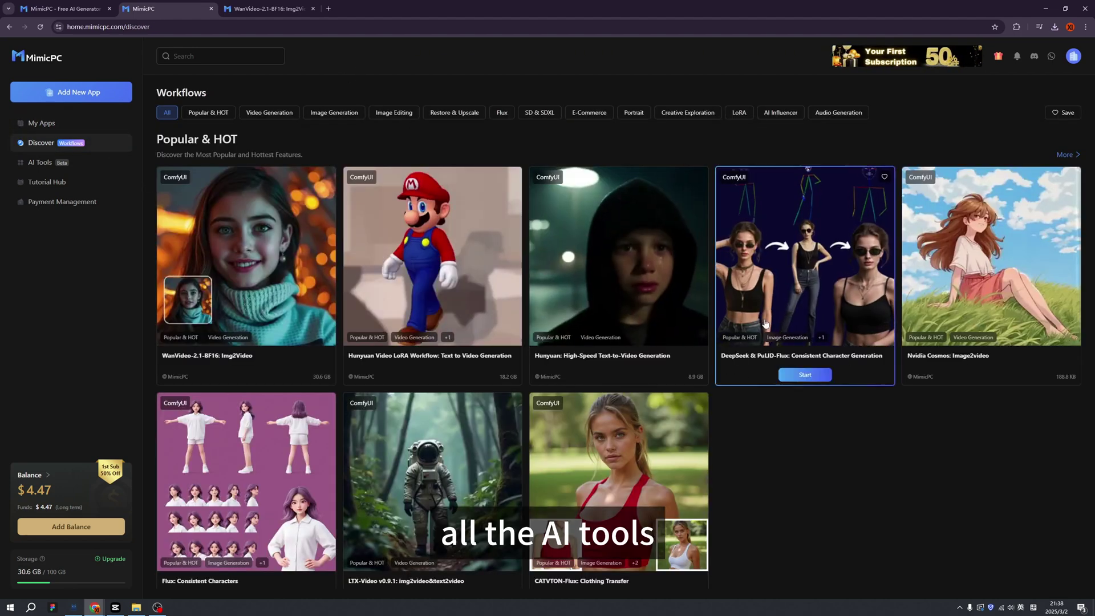
{"action": "scroll", "coordinate": [425, 220], "scroll_direction": "down", "scroll_amount": 10}
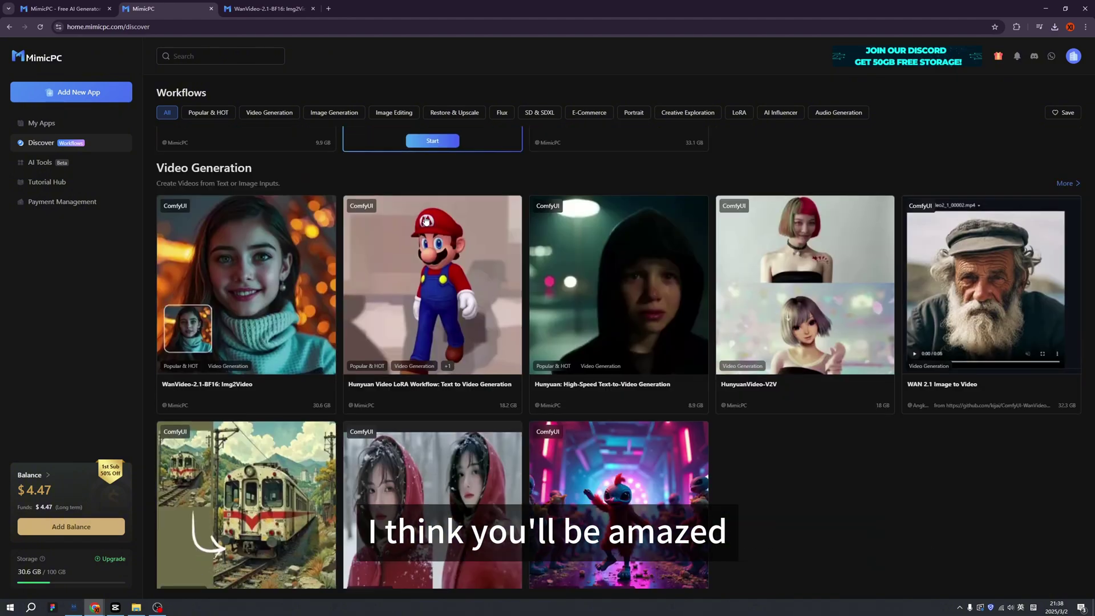
{"action": "scroll", "coordinate": [425, 221], "scroll_direction": "down", "scroll_amount": 10}
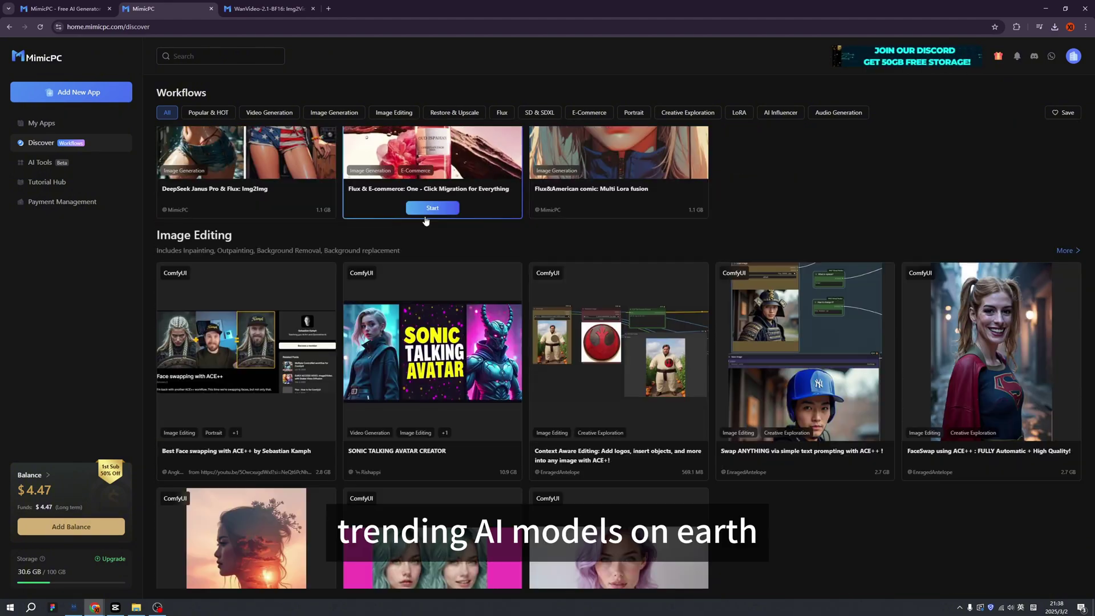
{"action": "scroll", "coordinate": [425, 221], "scroll_direction": "down", "scroll_amount": 10}
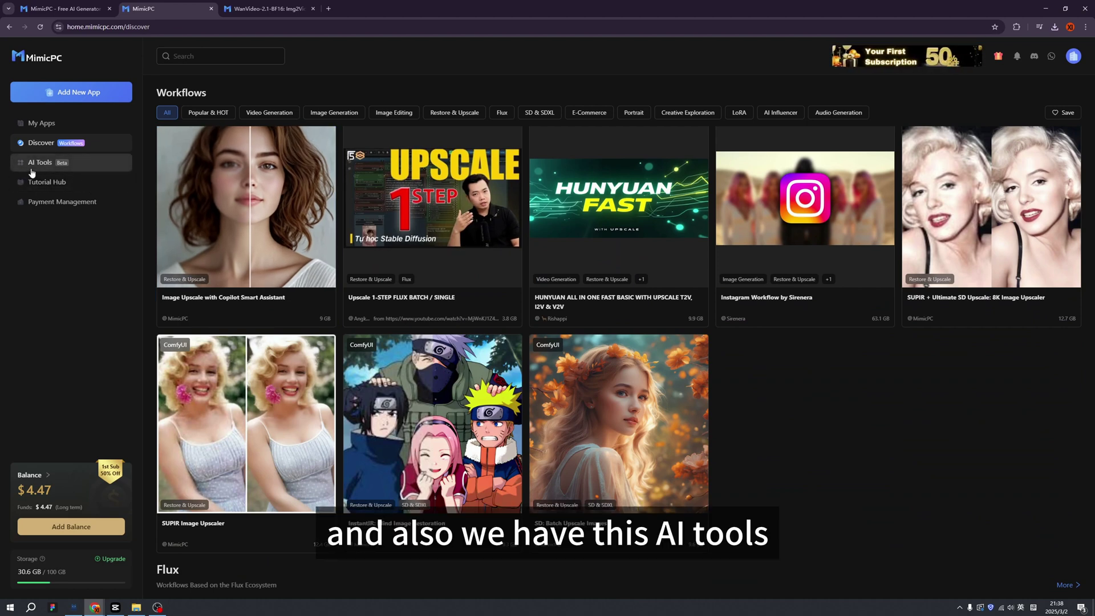
- Open the AI Tools section, and show the AI Influencer category on the MimicPC website's Workflows page
{"action": "left_click", "coordinate": [41, 167]}
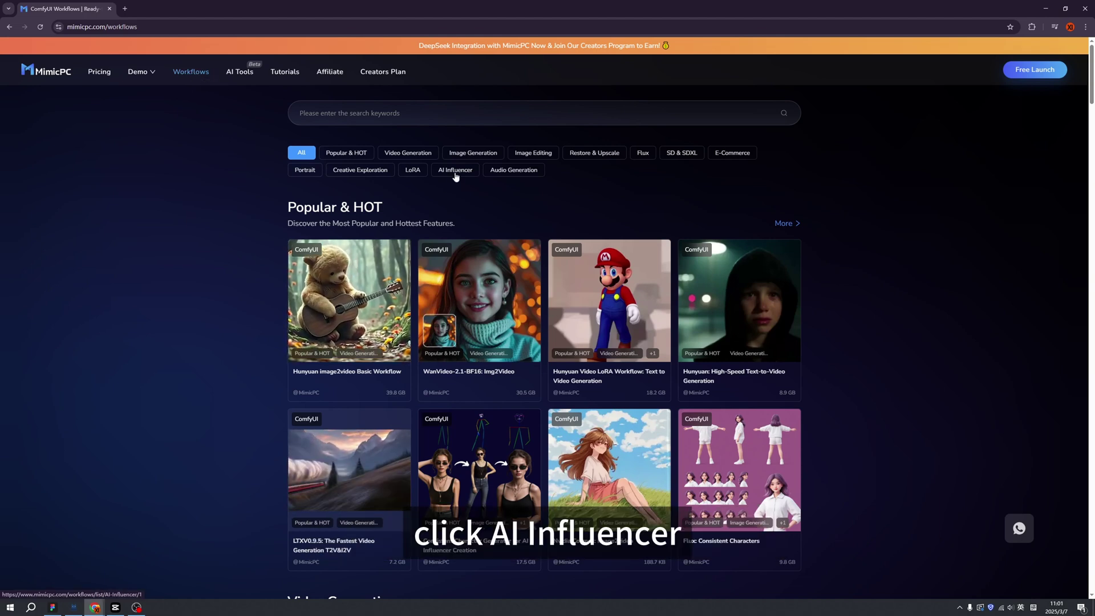
{"action": "left_click", "coordinate": [455, 172]}
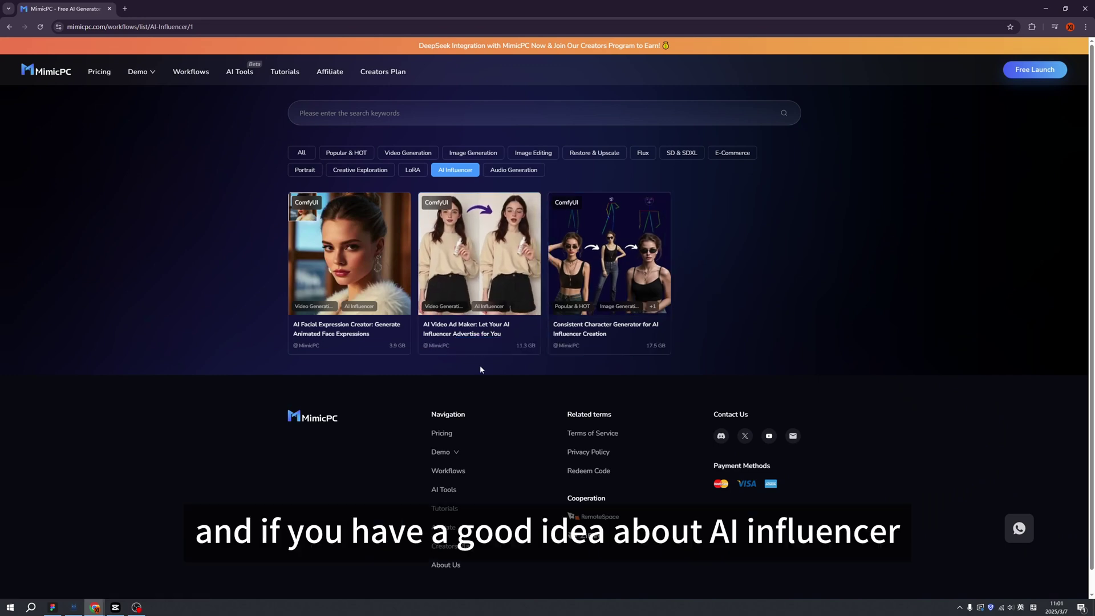